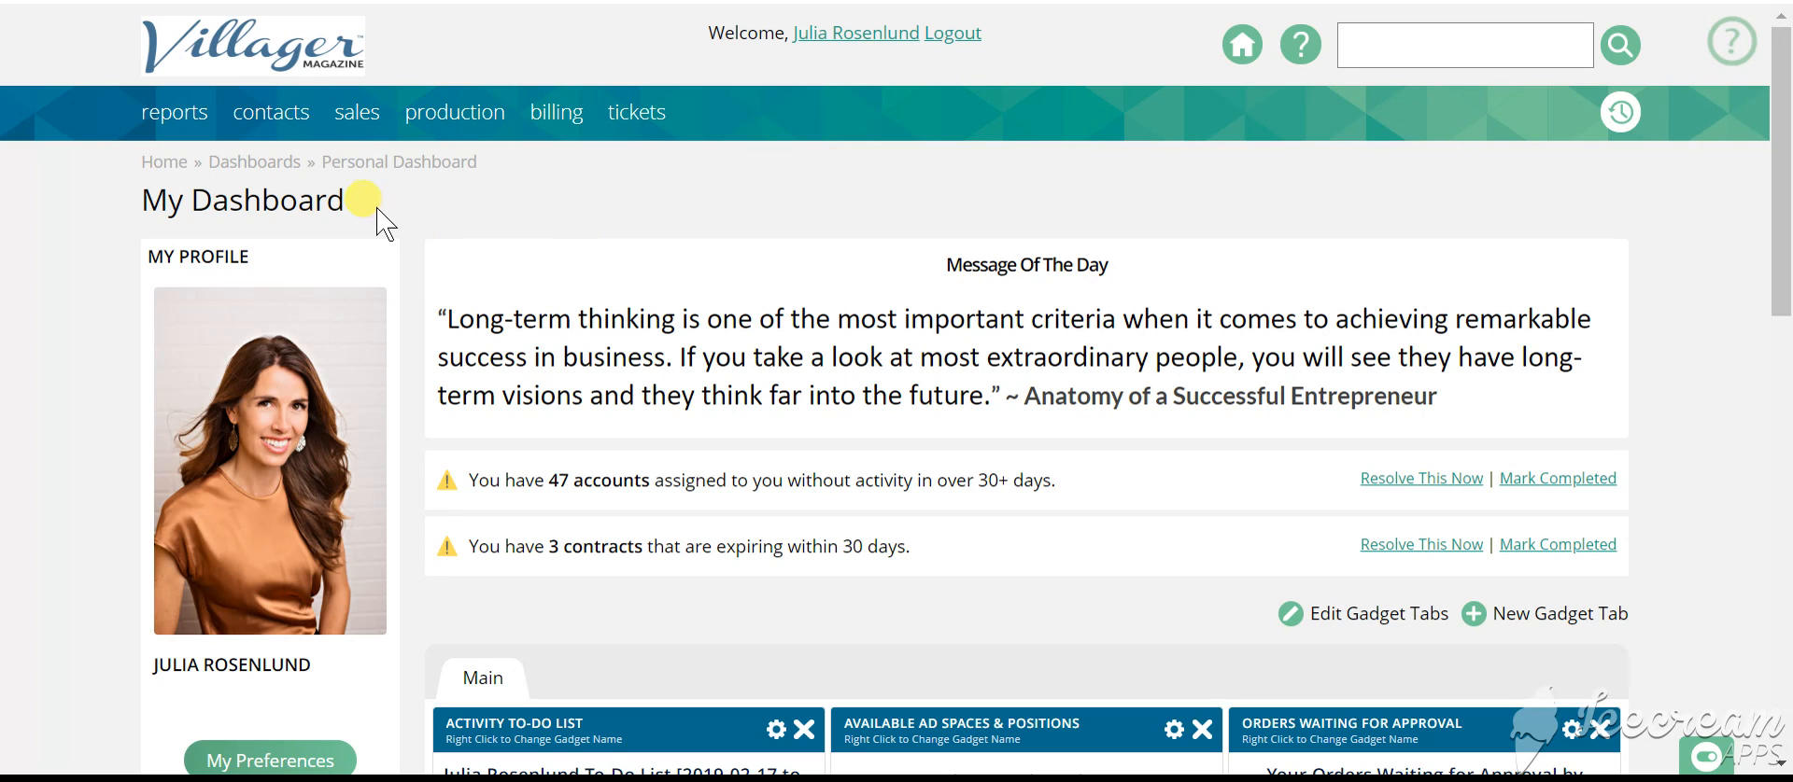
Step: Open the Issue Snapshot report from the favorite reports
left_click(196, 113)
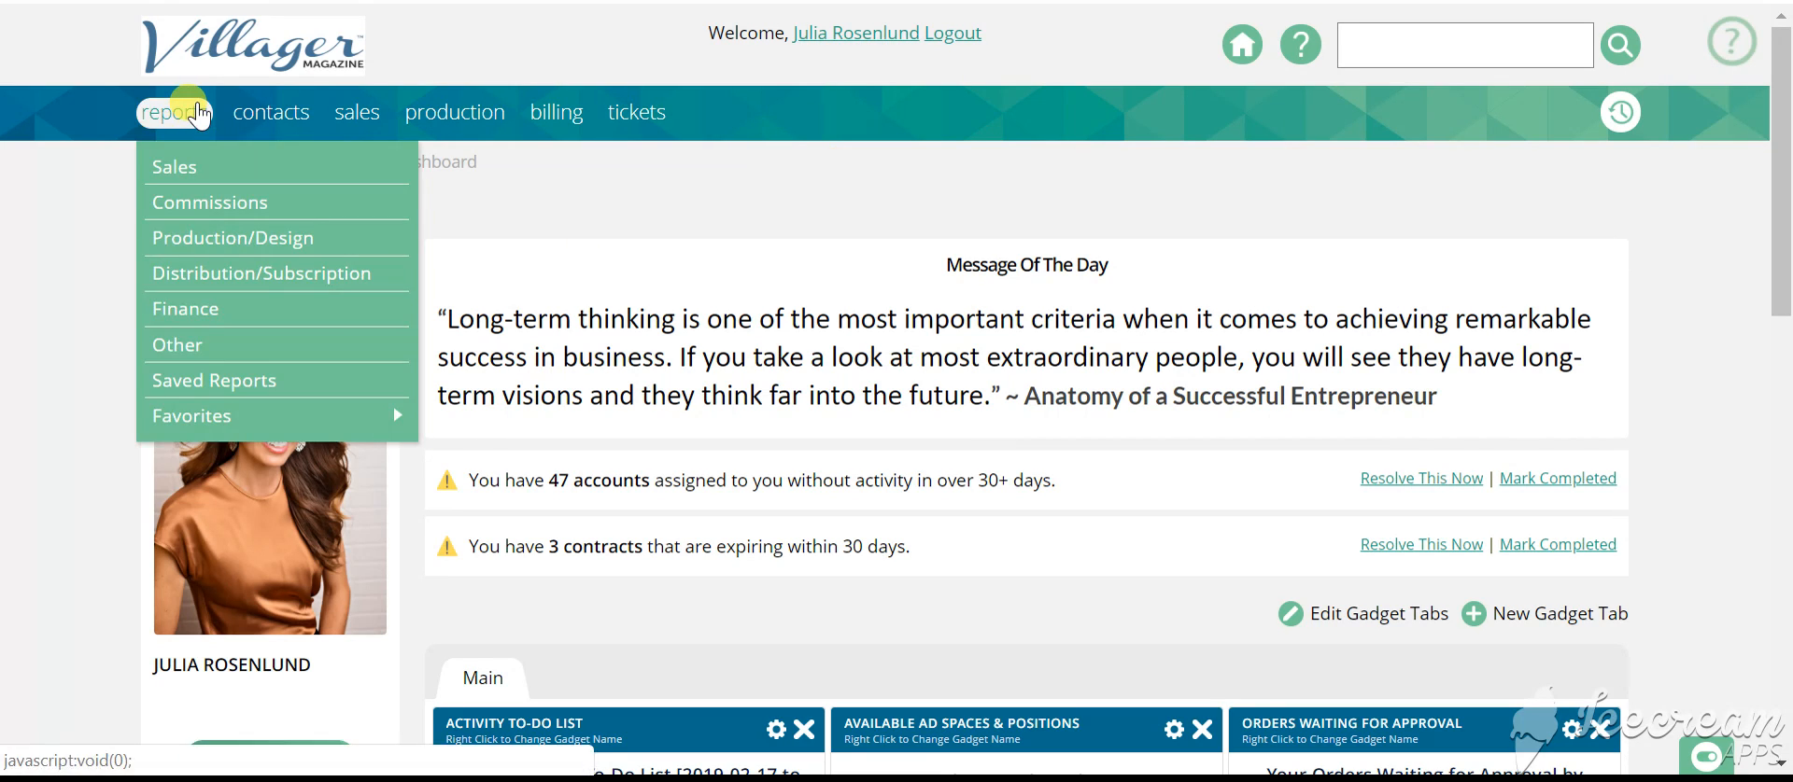
mouse_move(233, 425)
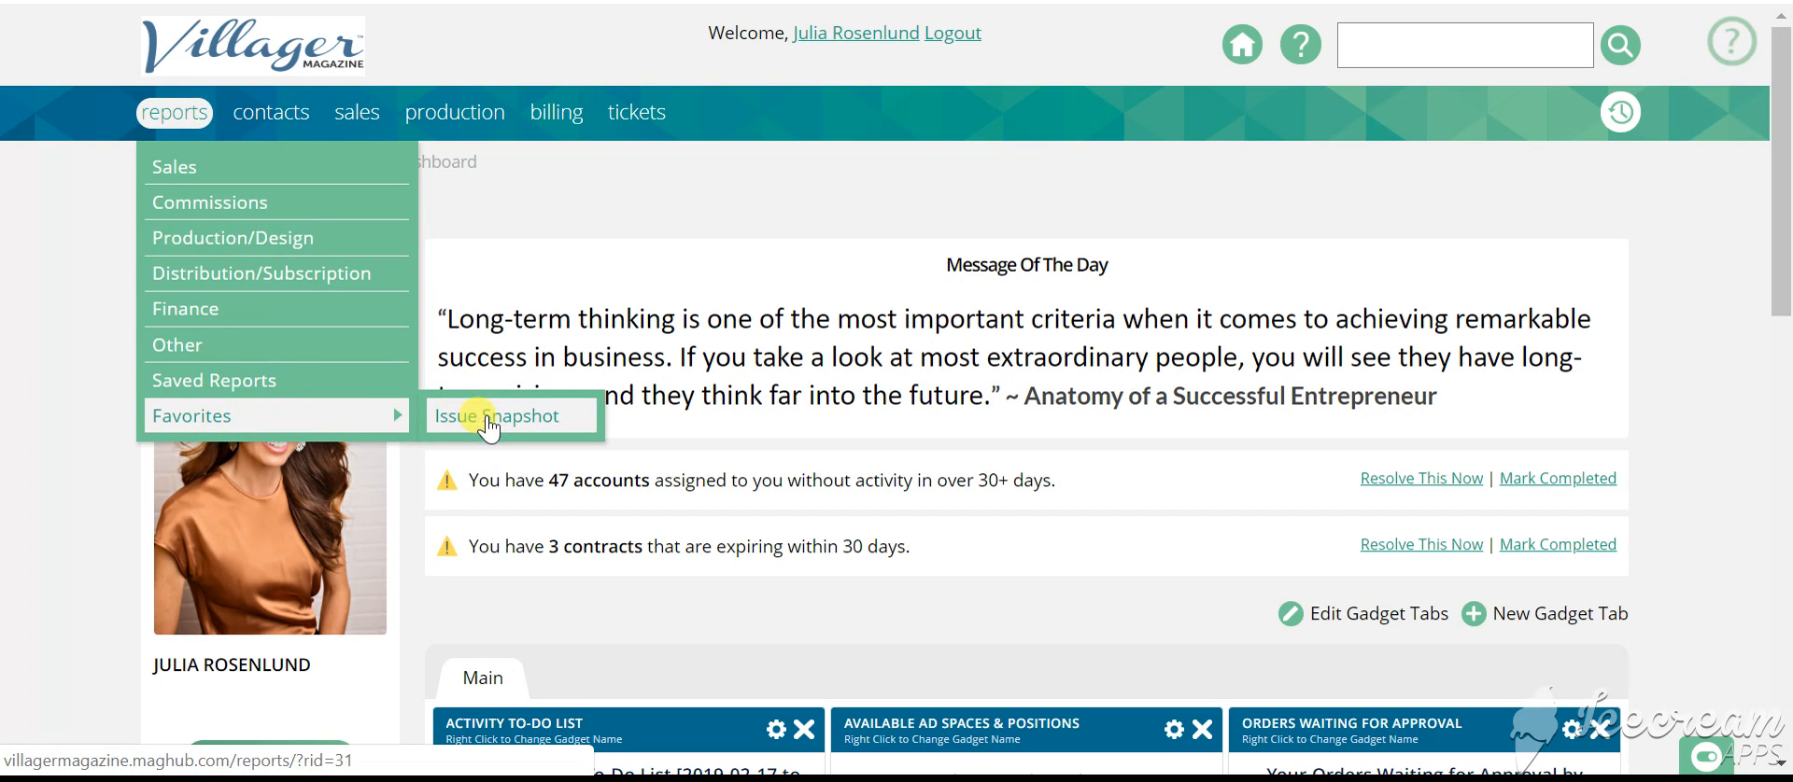
left_click(487, 420)
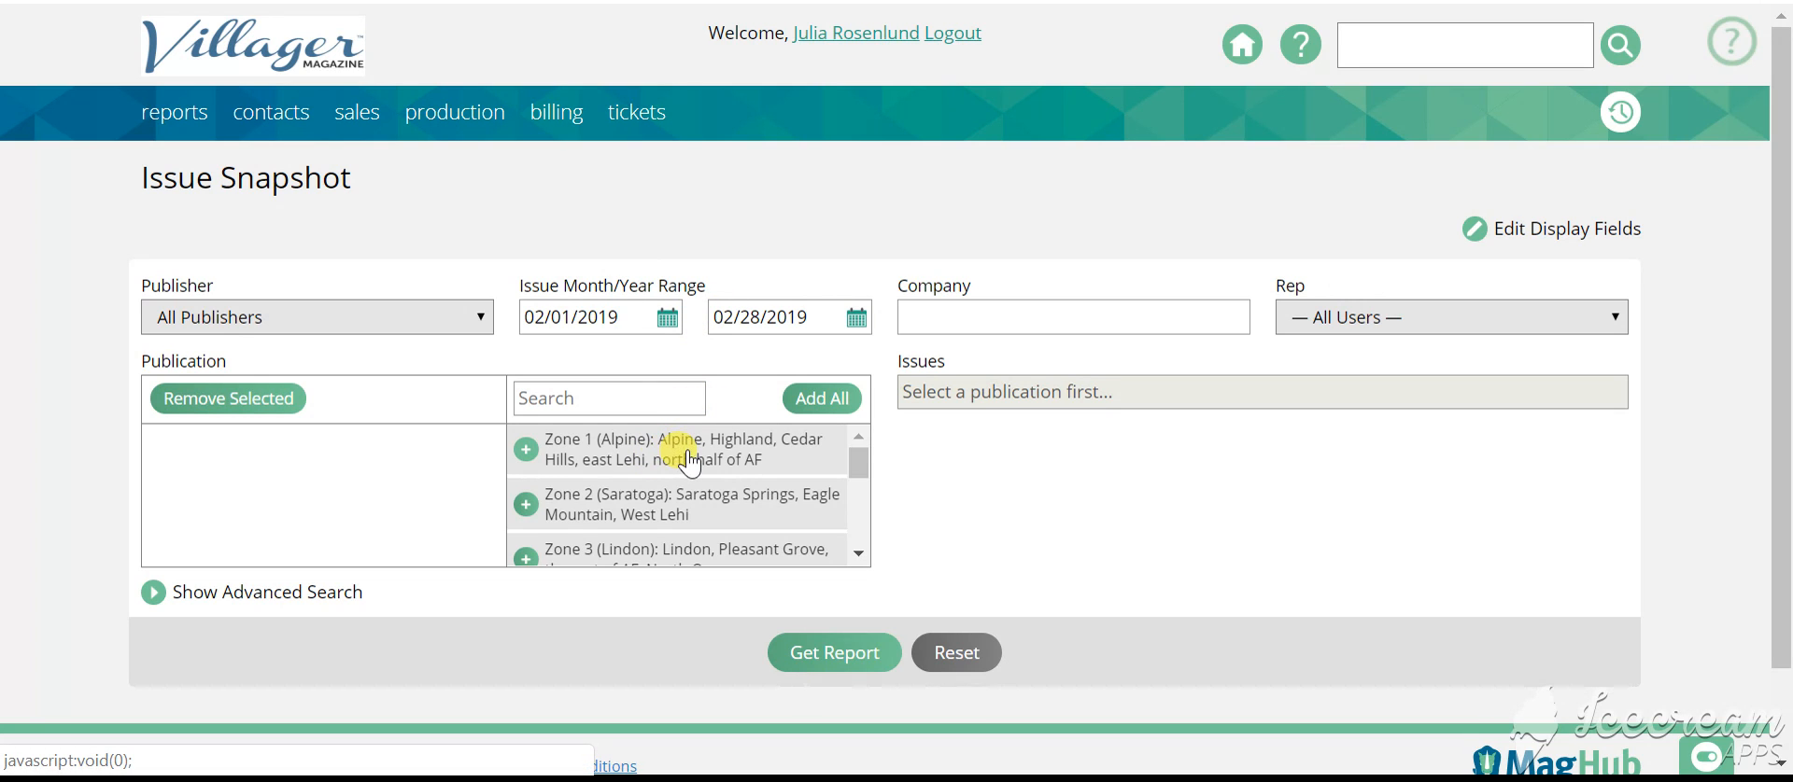
Step: Add the Zone 1 (Alpine) publication to the report's selected publications
scroll(599, 450, "down", 4)
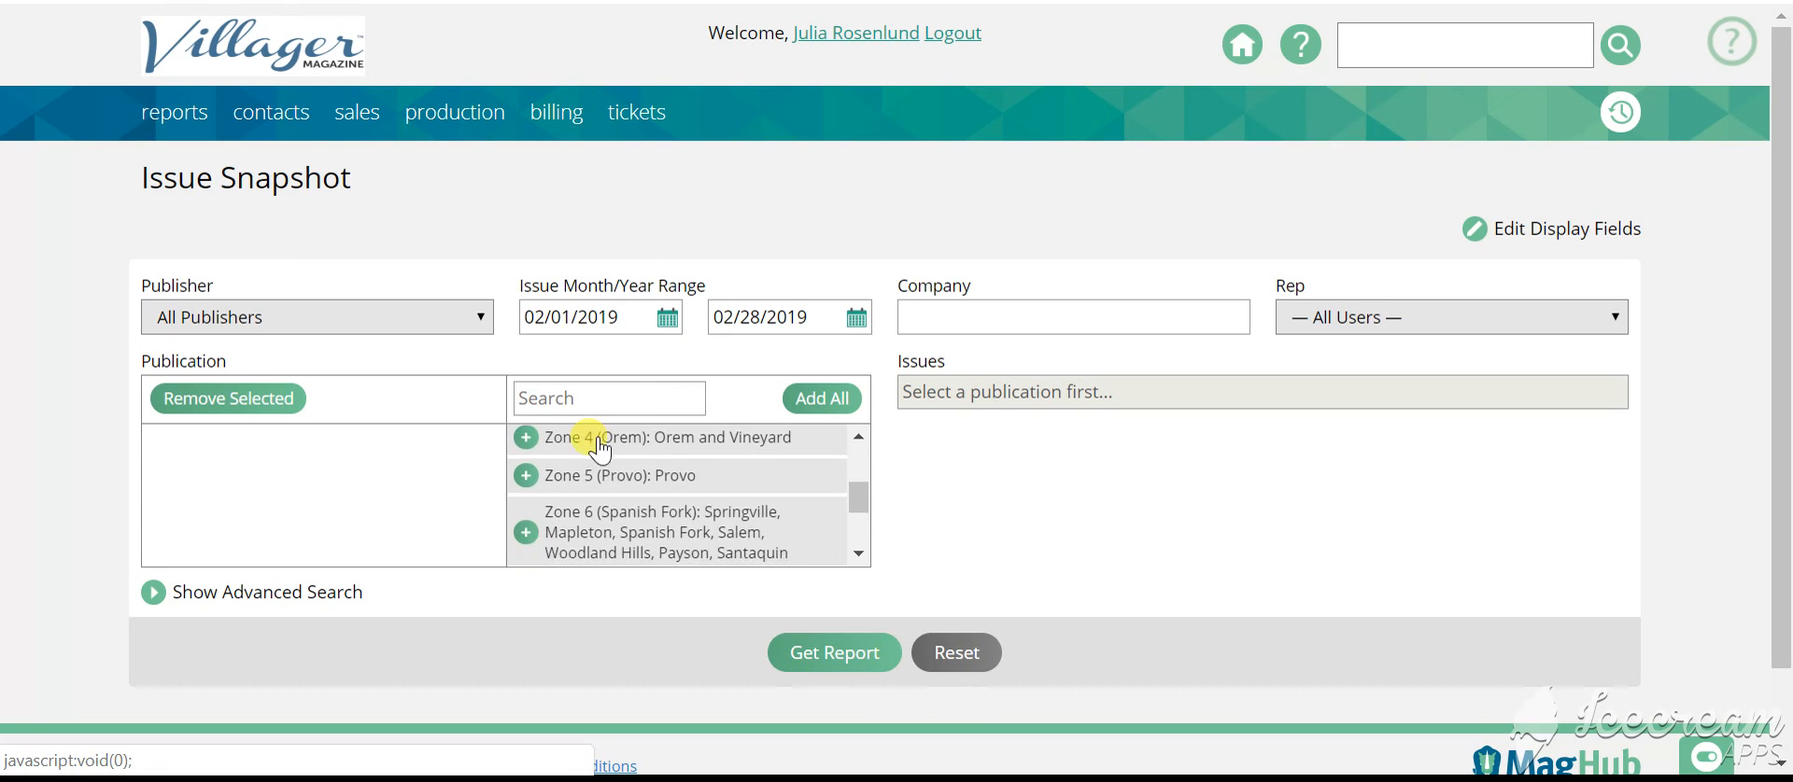
scroll(598, 450, "down", 3)
scroll(616, 453, "up", 7)
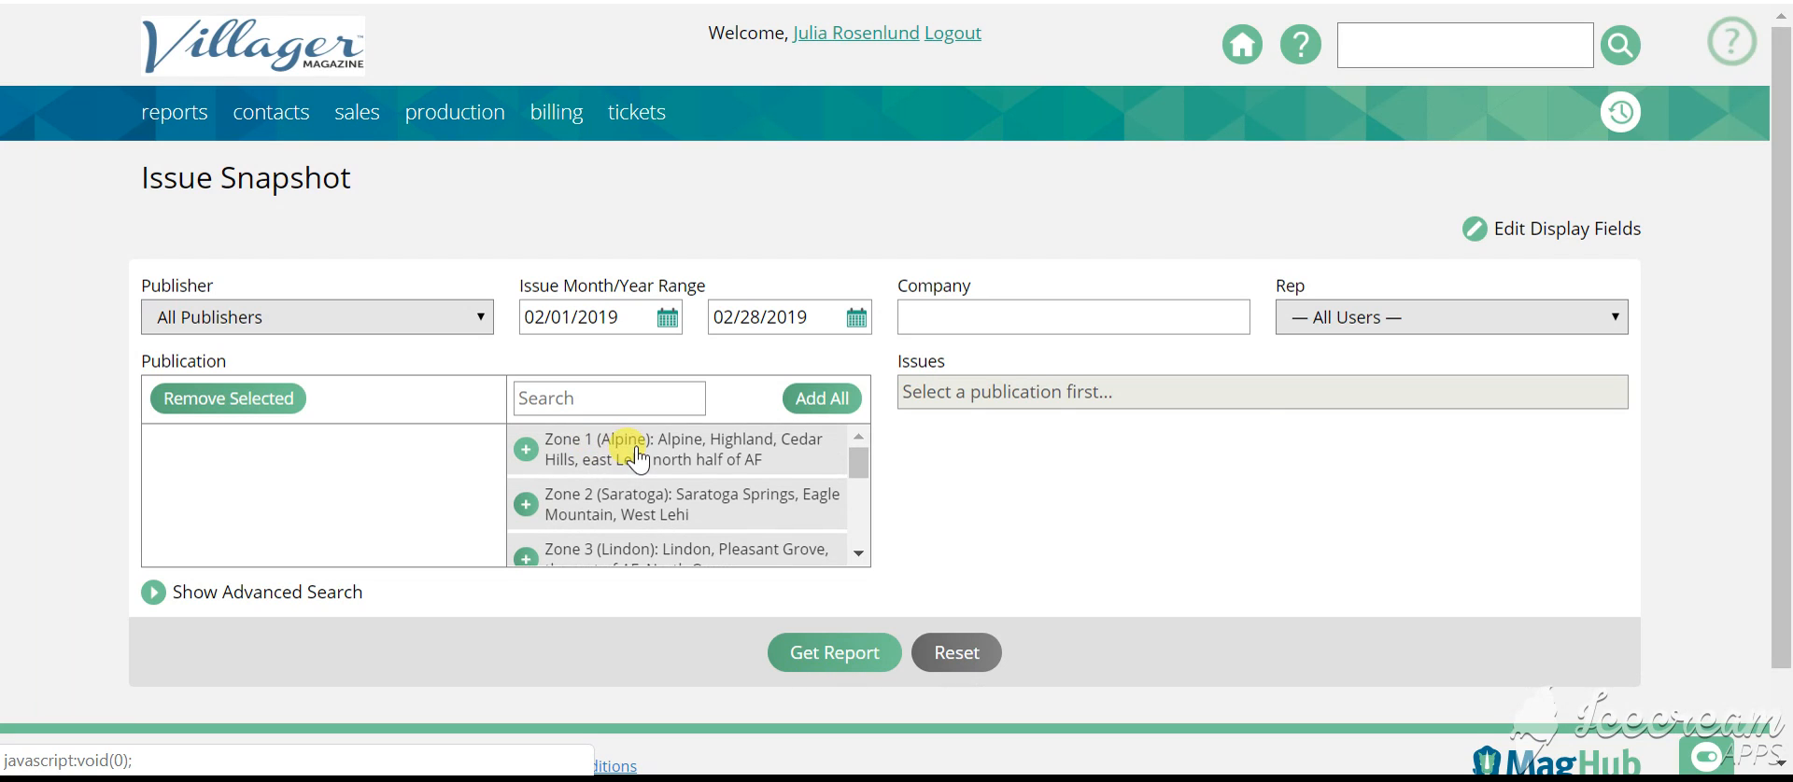
left_click(637, 458)
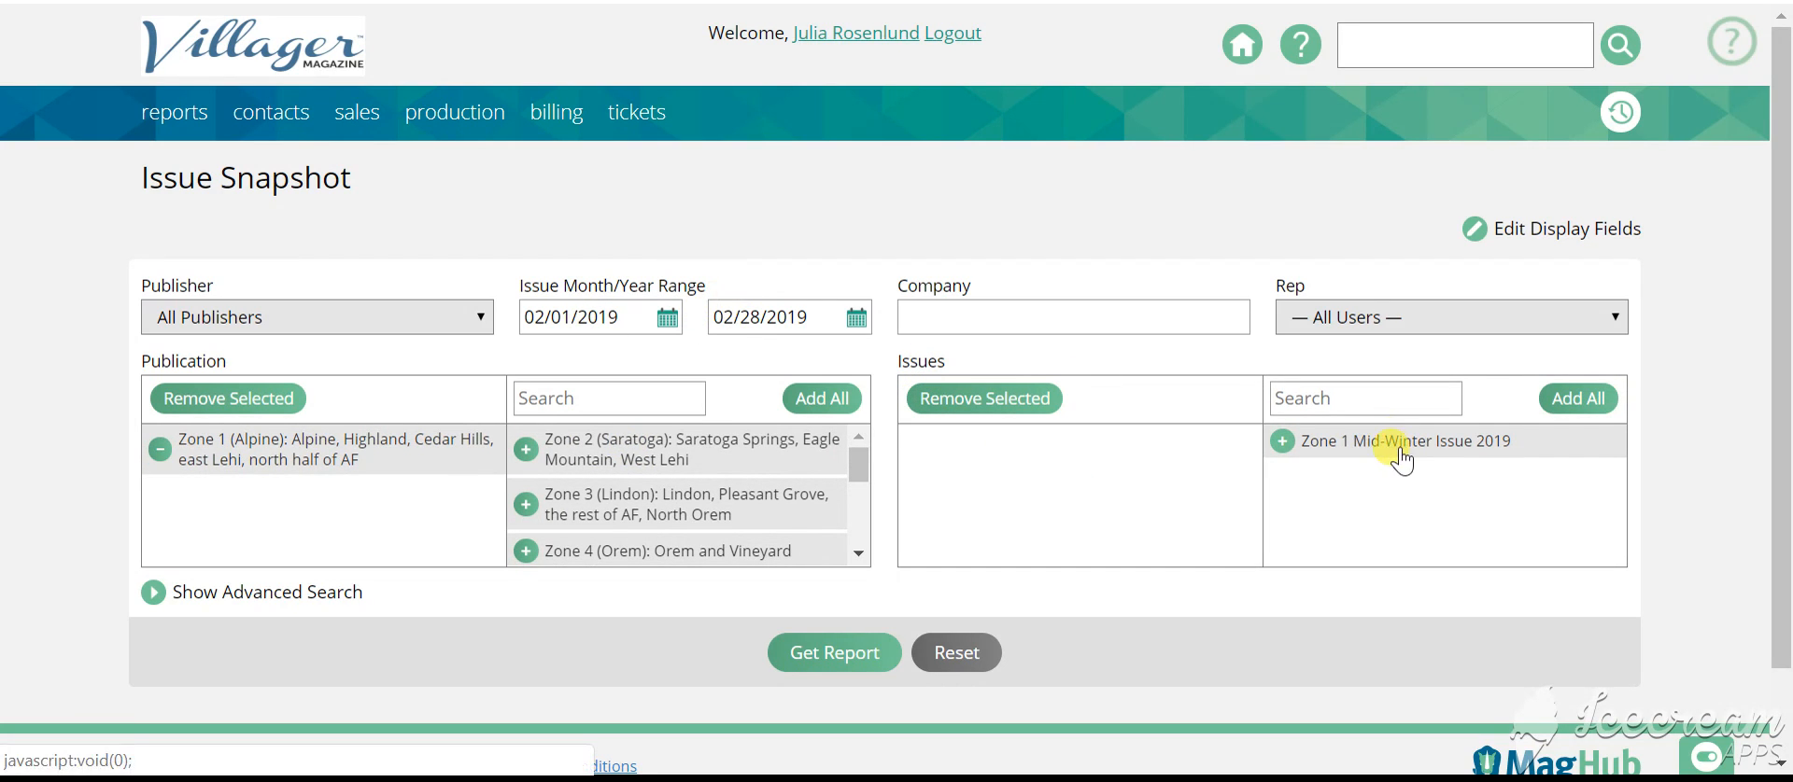
Step: Set the end date of the issue month/year range to 03/31/2019
left_click(855, 317)
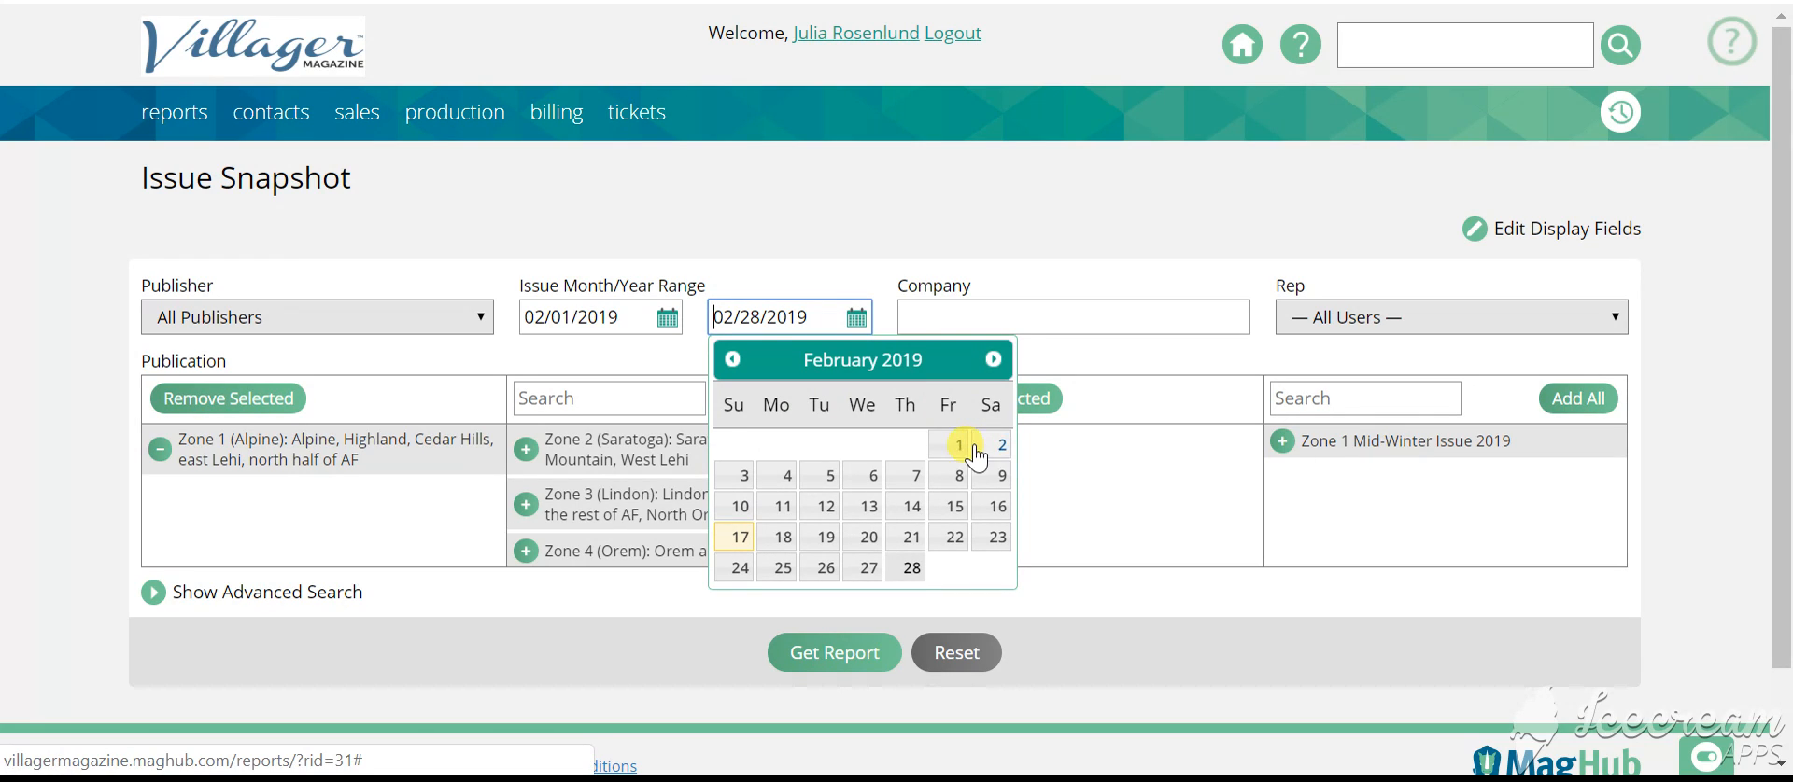
left_click(993, 362)
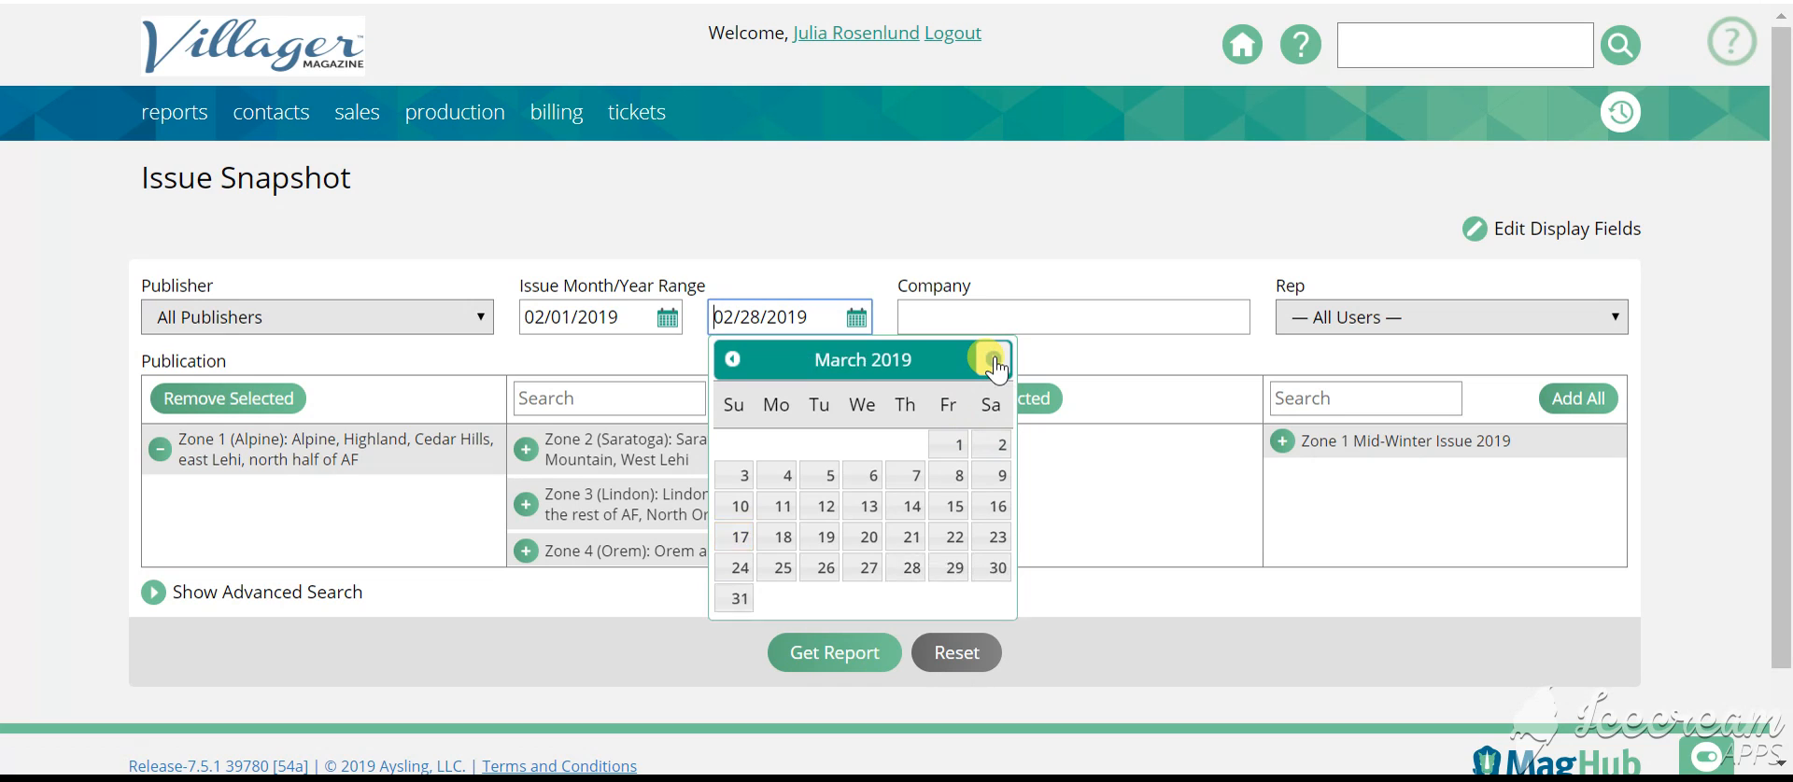
left_click(737, 599)
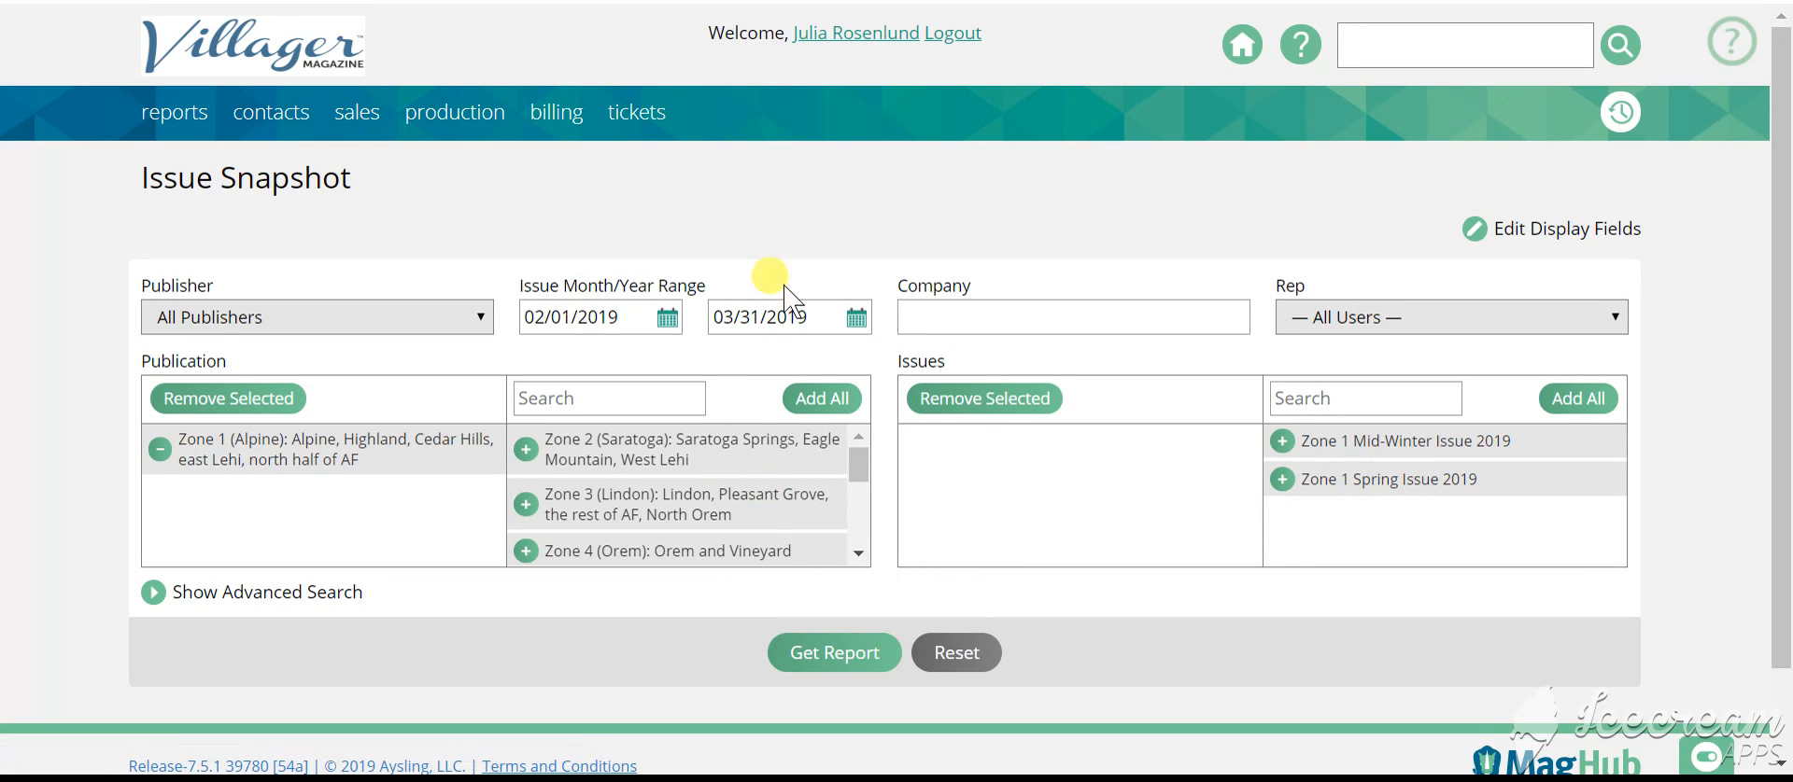
Step: Extend the end date of the issue month/year range to 12/31/2019
left_click(857, 318)
left_click(992, 360)
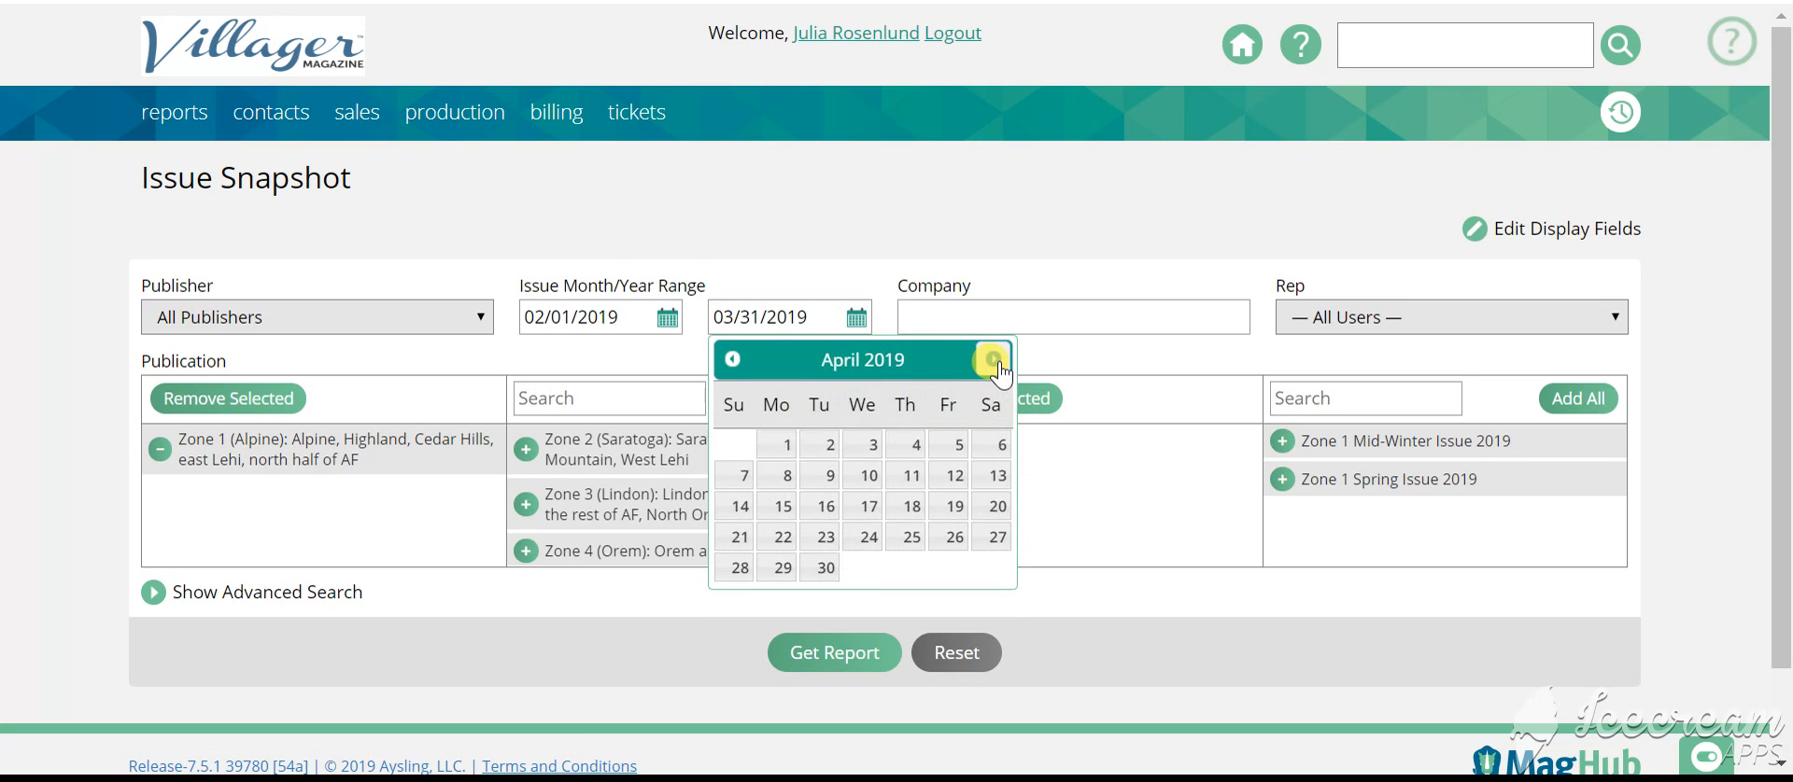
left_click(992, 360)
left_click(993, 360)
left_click(993, 359)
left_click(993, 360)
left_click(994, 361)
left_click(993, 360)
left_click(993, 360)
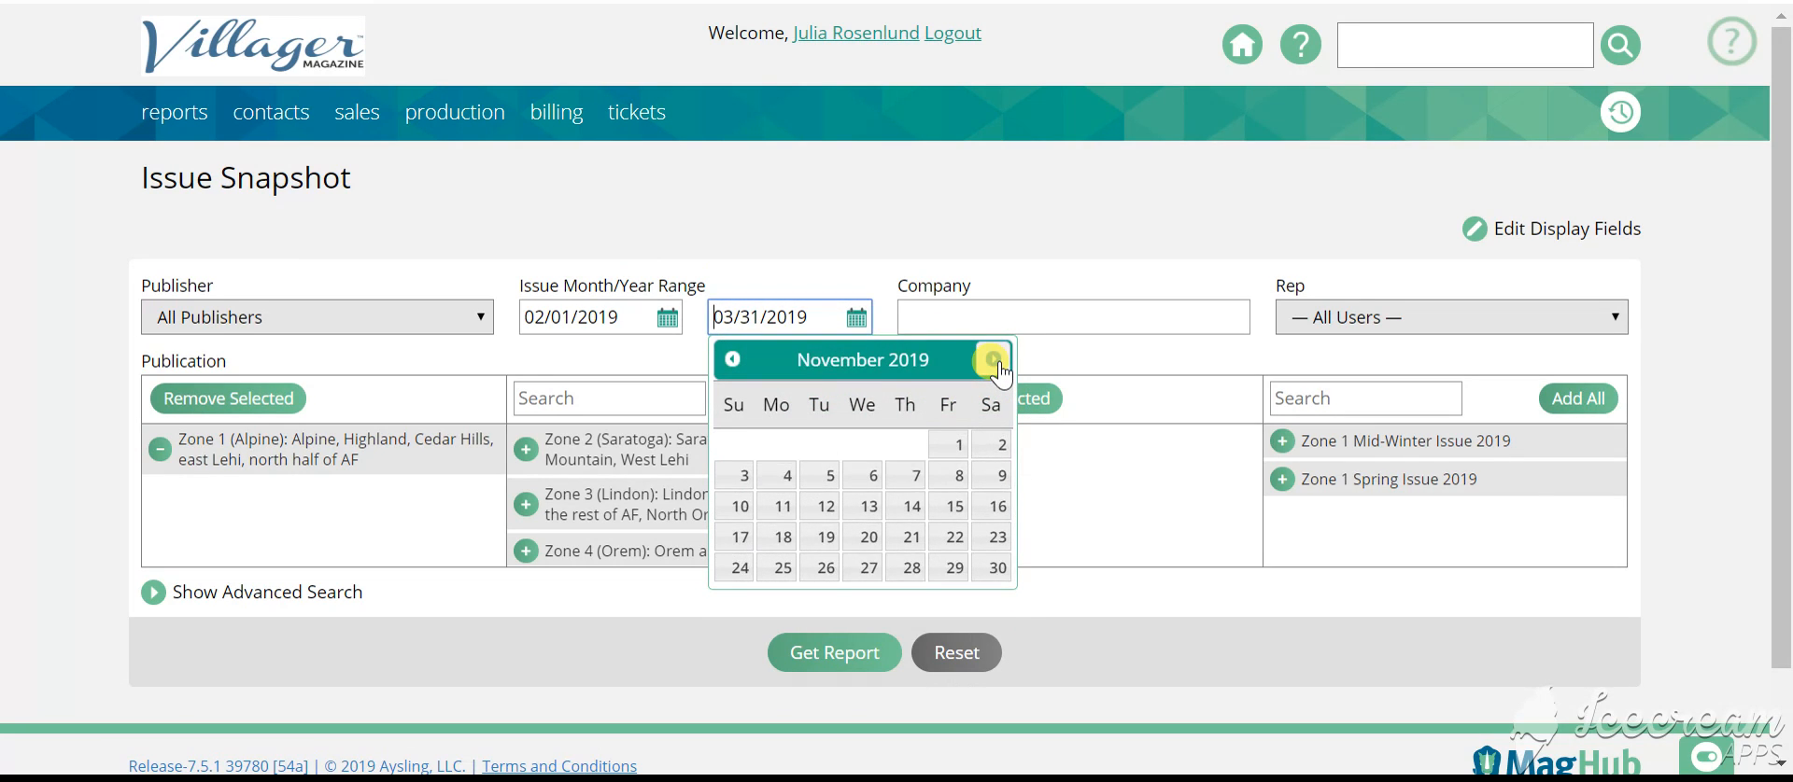
left_click(993, 360)
left_click(826, 568)
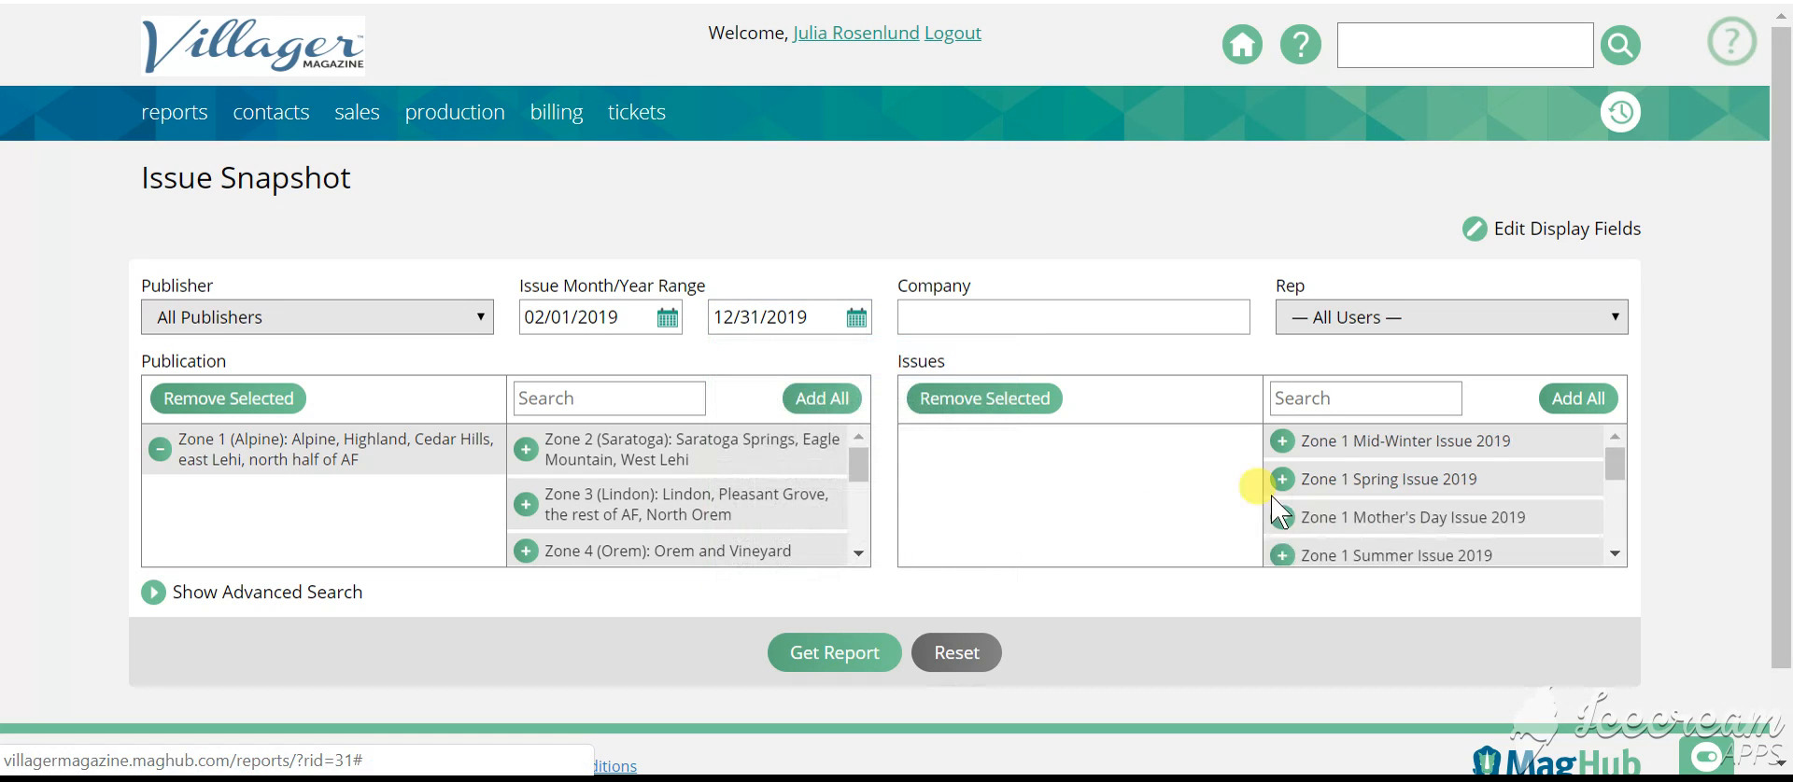
Step: Add Zone 1 Spring Issue 2019 to the selected issues and generate the report
scroll(1382, 444, "down", 4)
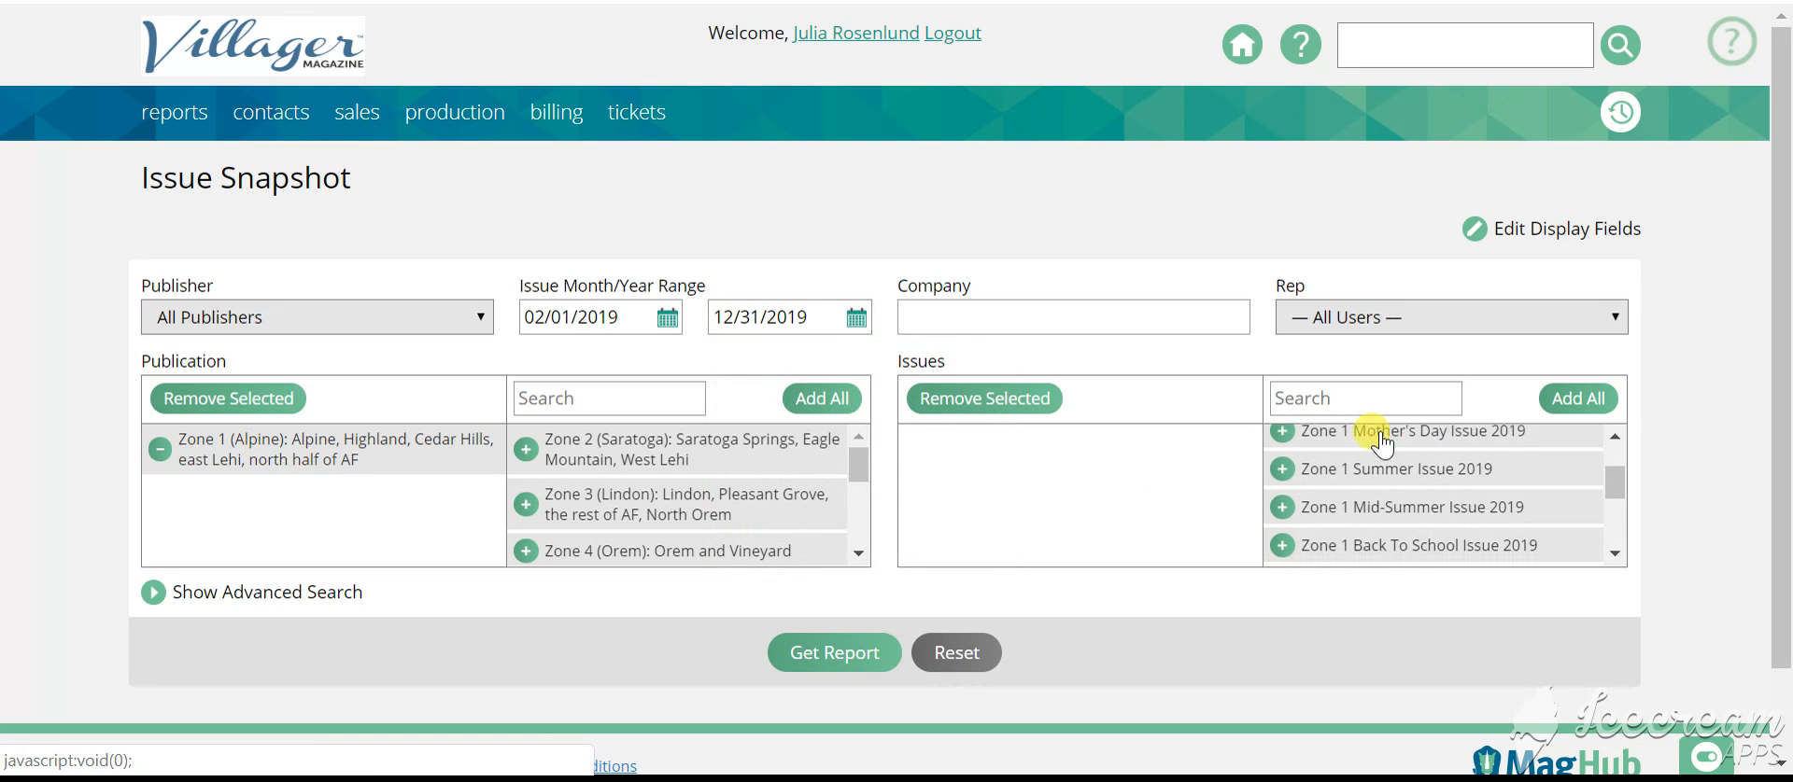
scroll(1382, 443, "down", 4)
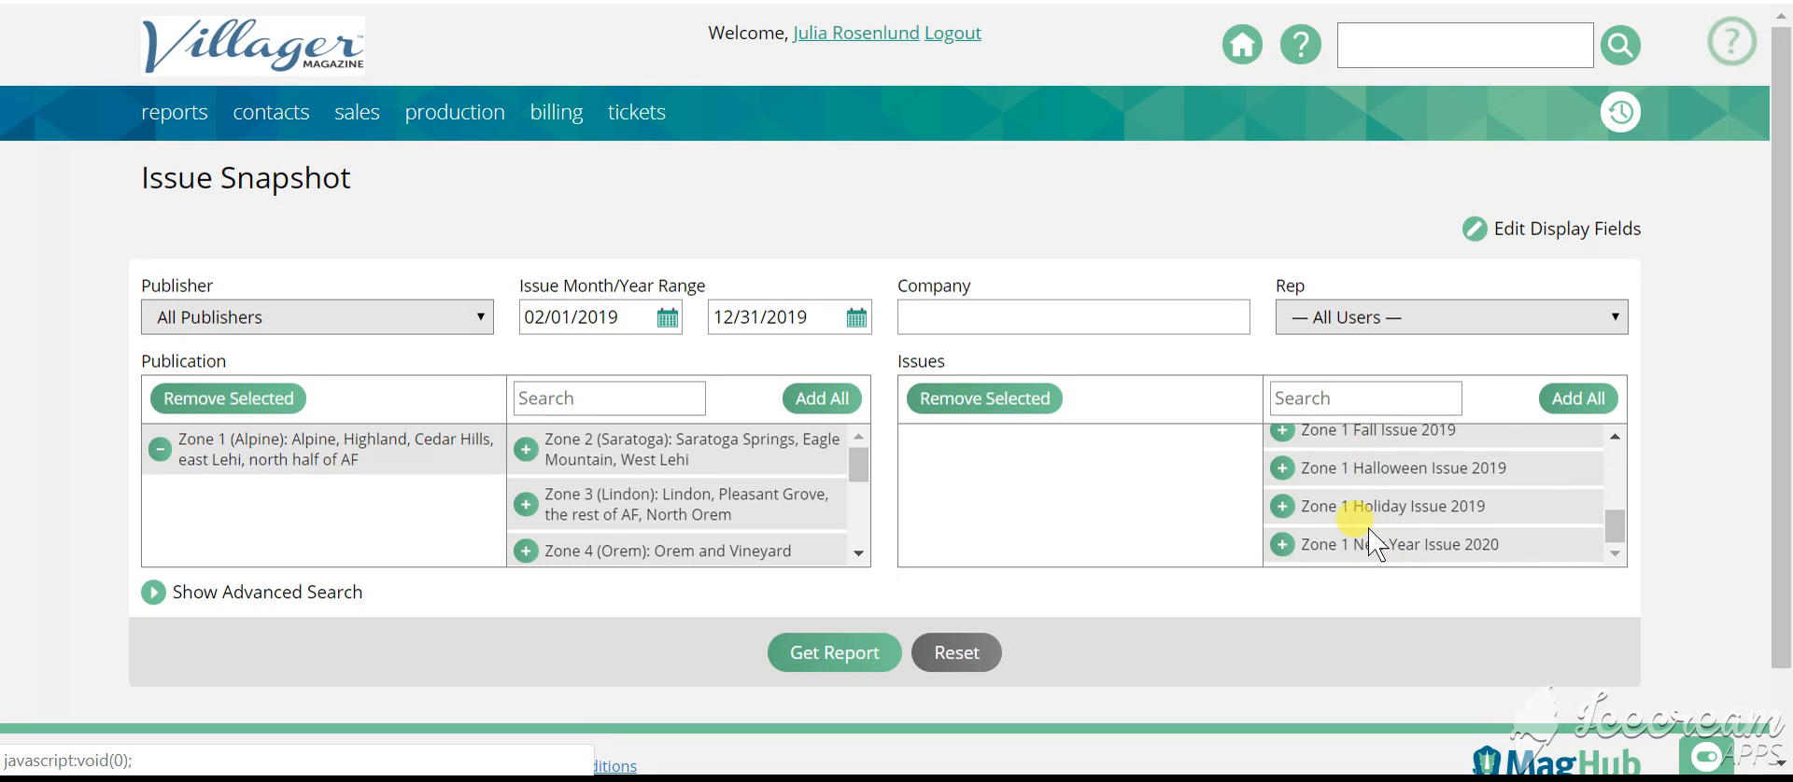
scroll(1369, 529, "up", 8)
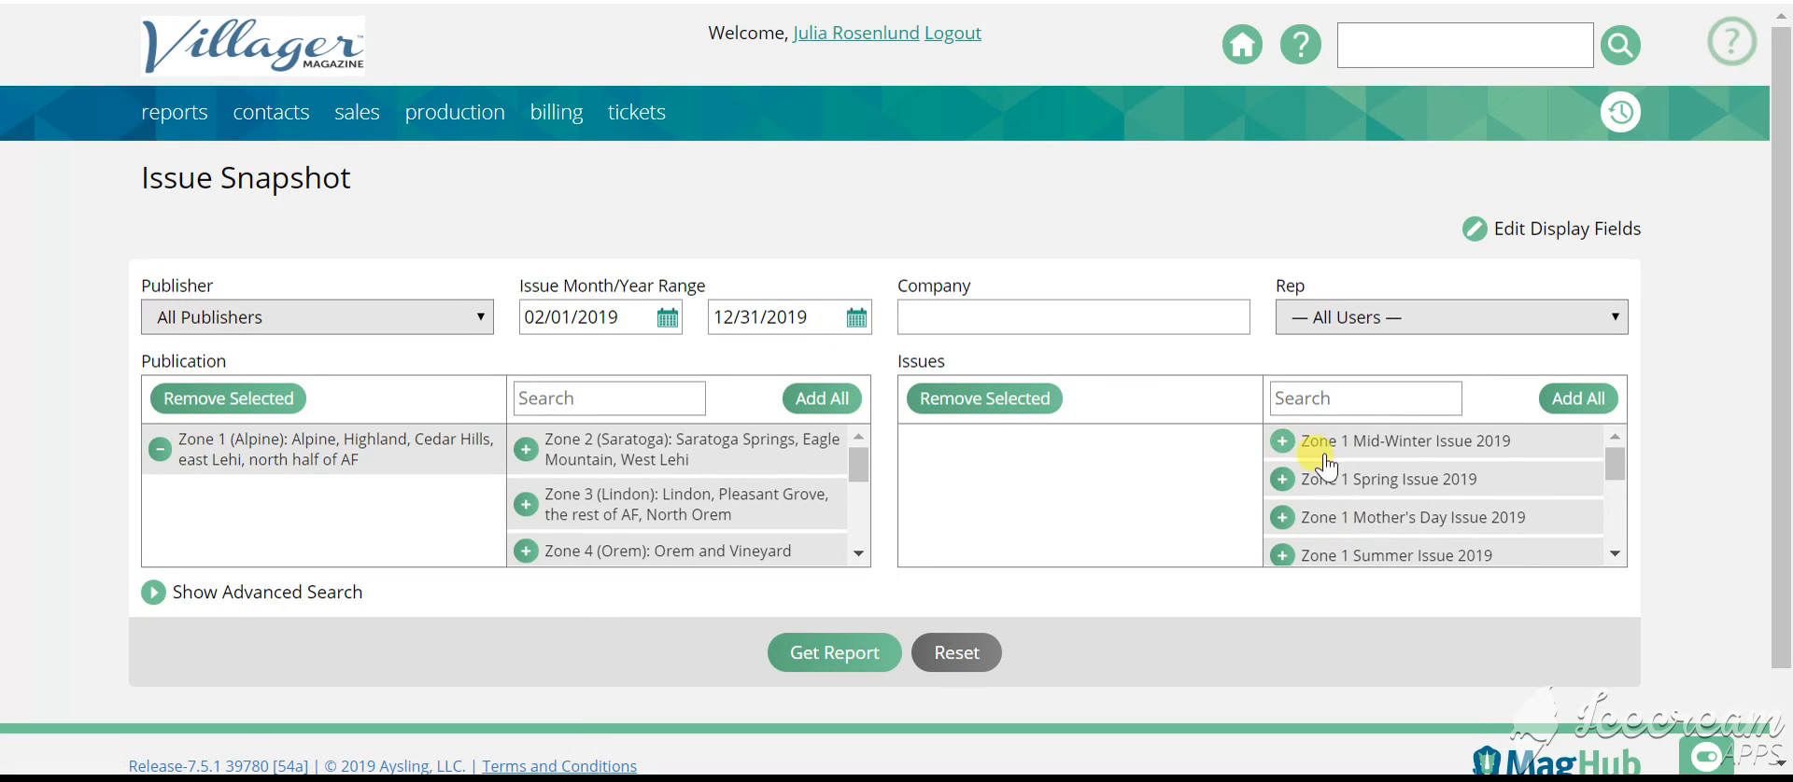
left_click(1369, 482)
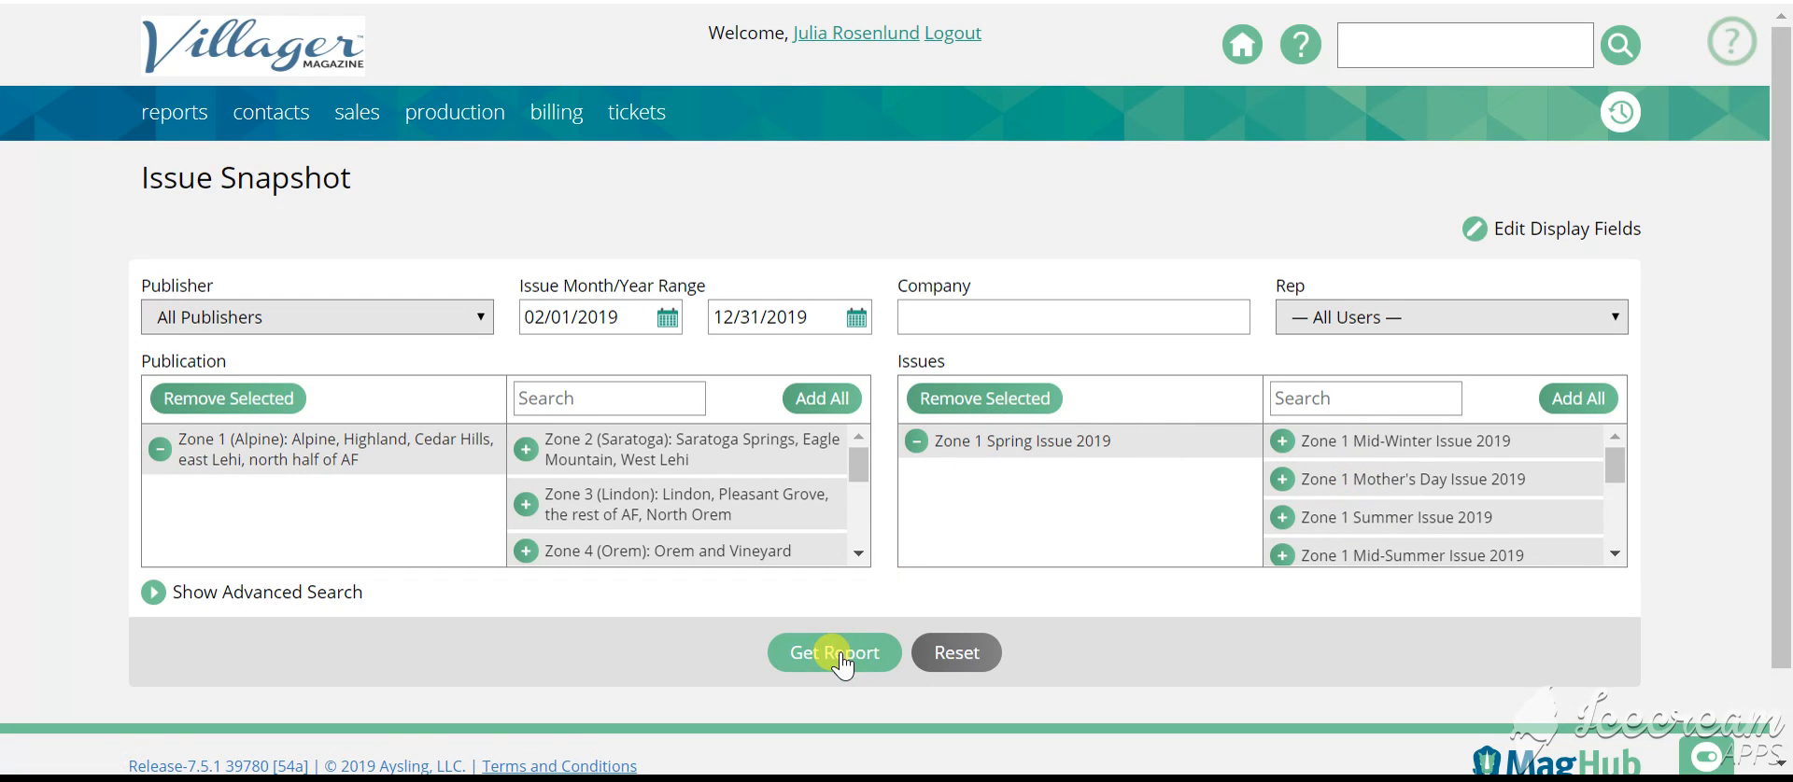
scroll(840, 653, "down", 1)
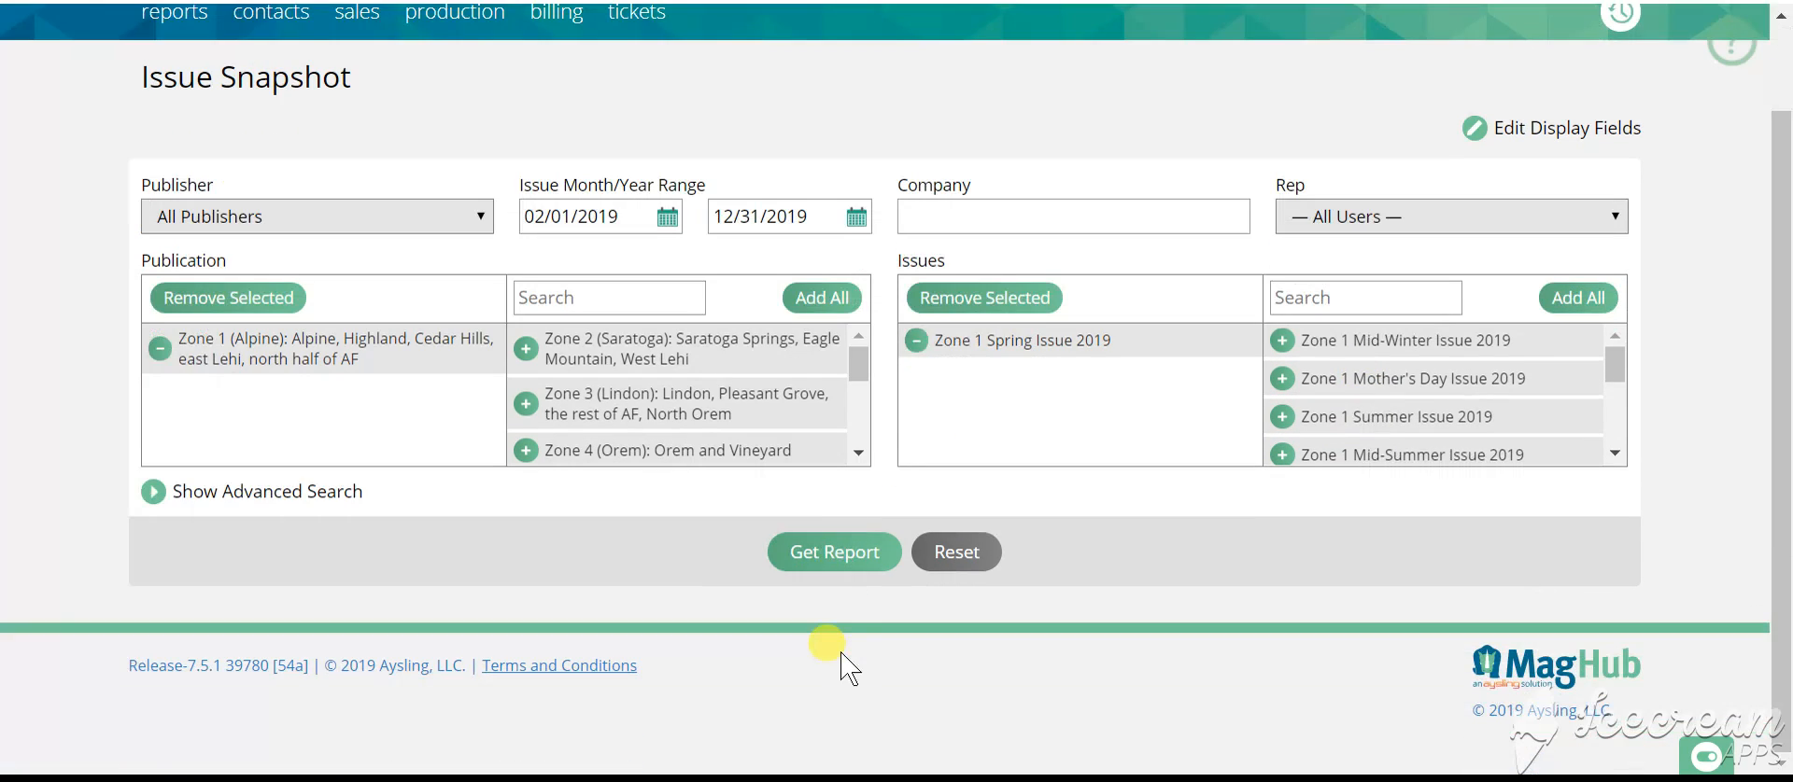
left_click(851, 552)
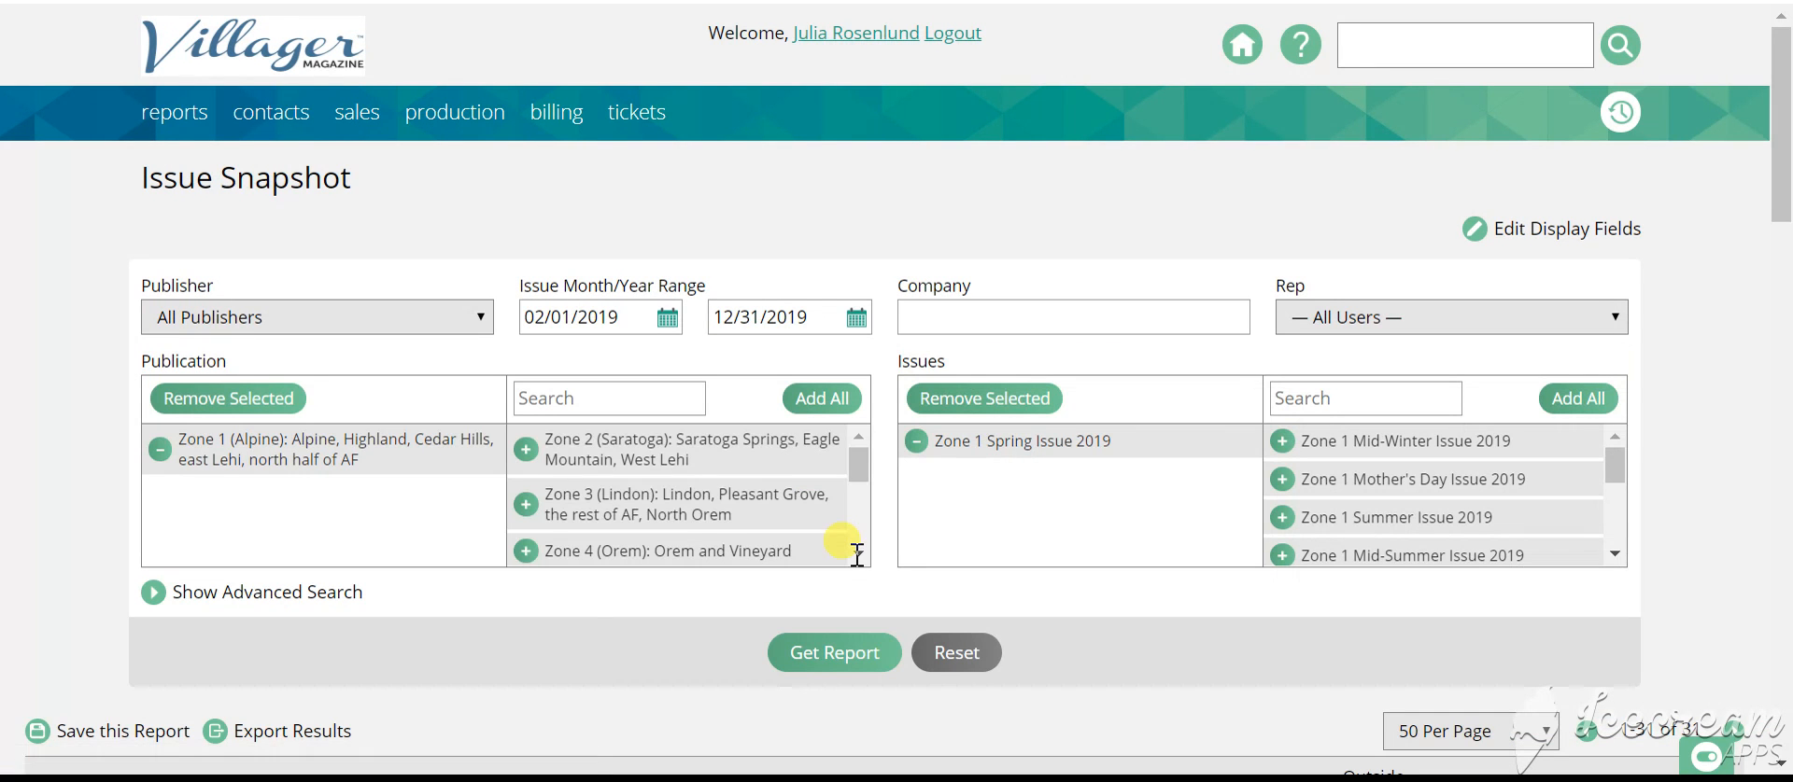
Step: Sort the report results by company
scroll(856, 551, "down", 10)
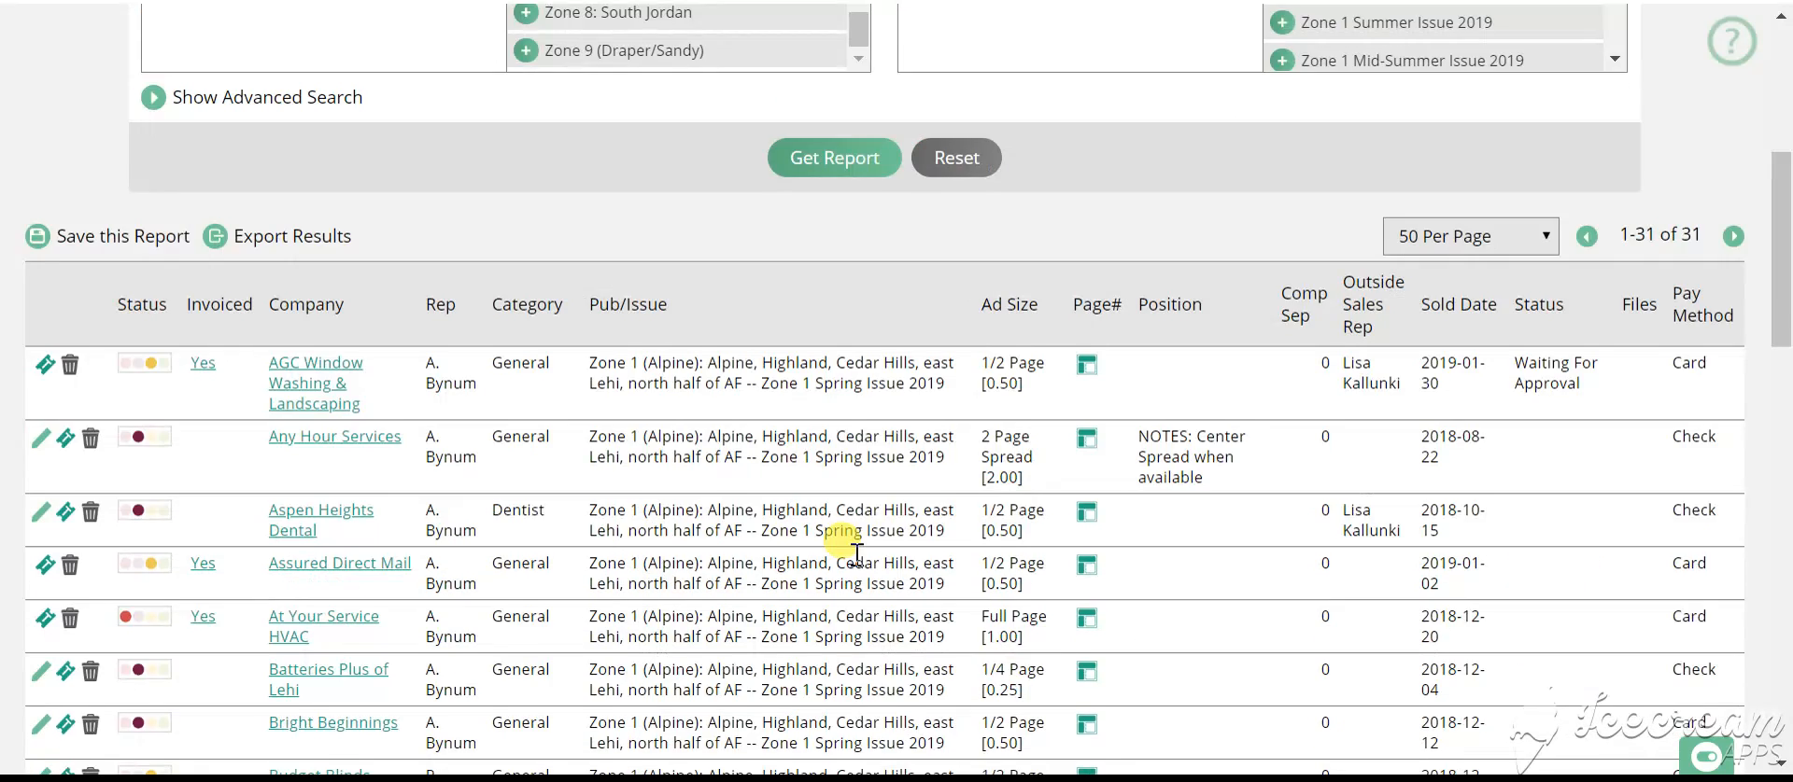
scroll(850, 553, "down", 3)
scroll(846, 541, "up", 1)
left_click(311, 136)
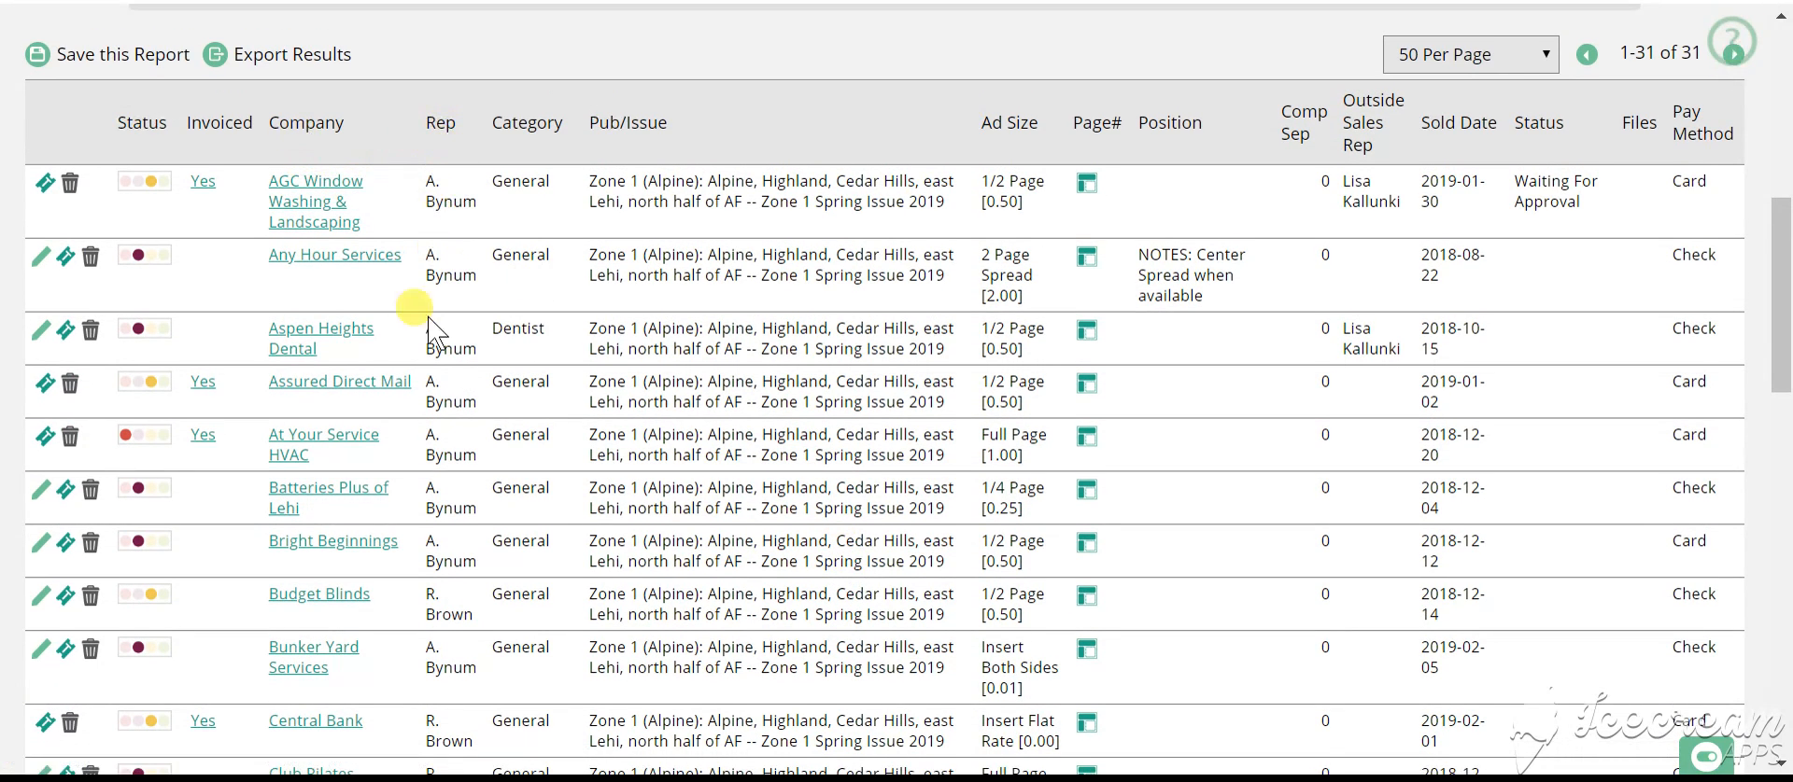
scroll(434, 448, "down", 1)
scroll(432, 448, "up", 2)
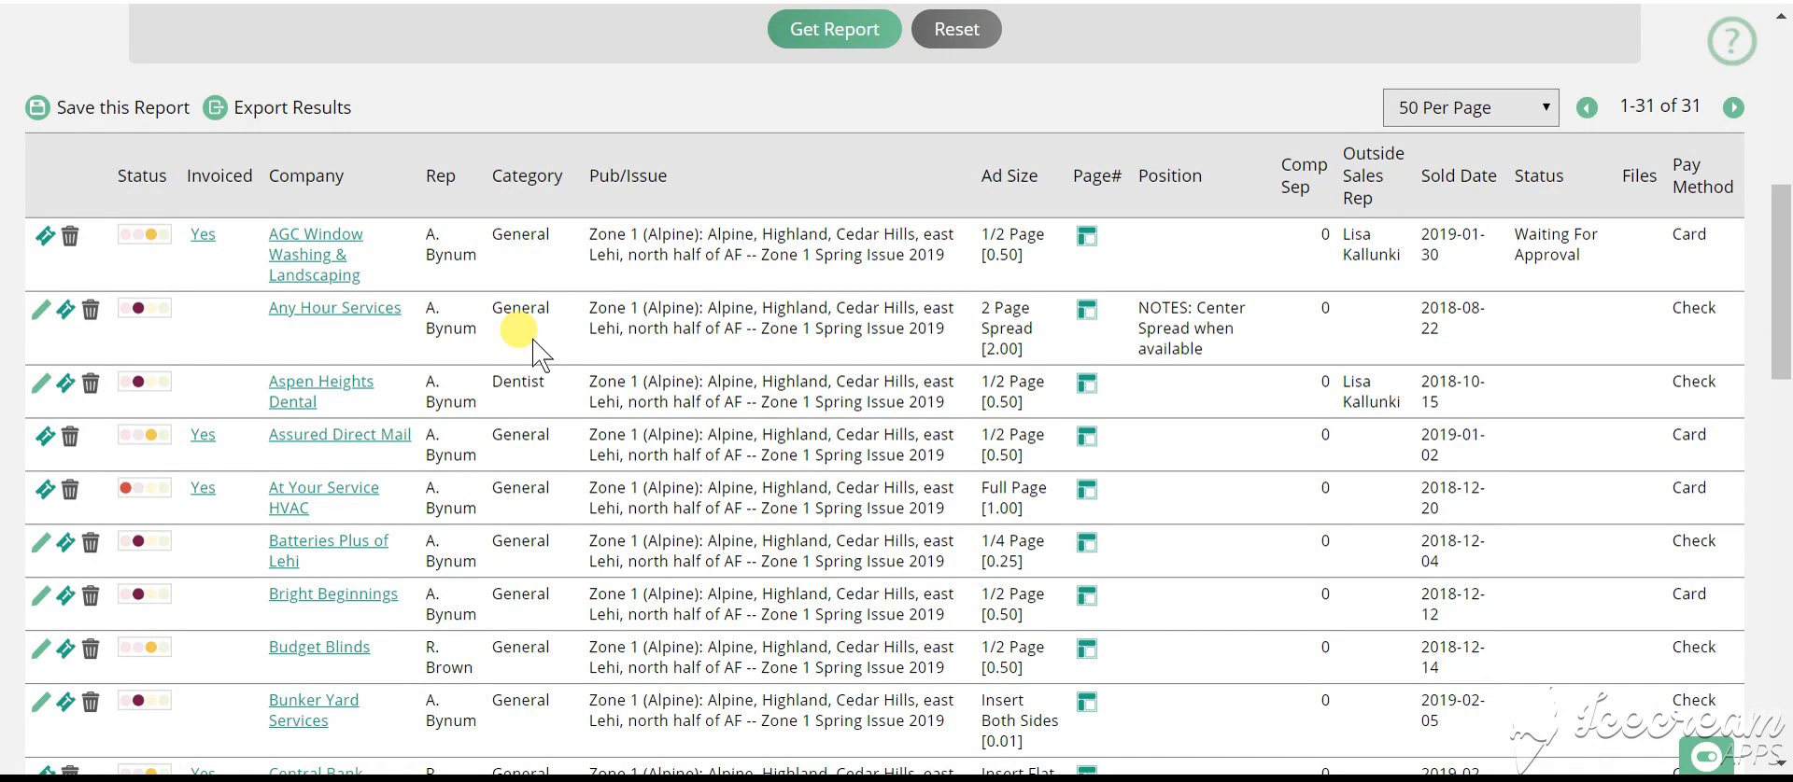
Step: Sort the report results by category, first ascending and finally in descending order
left_click(528, 177)
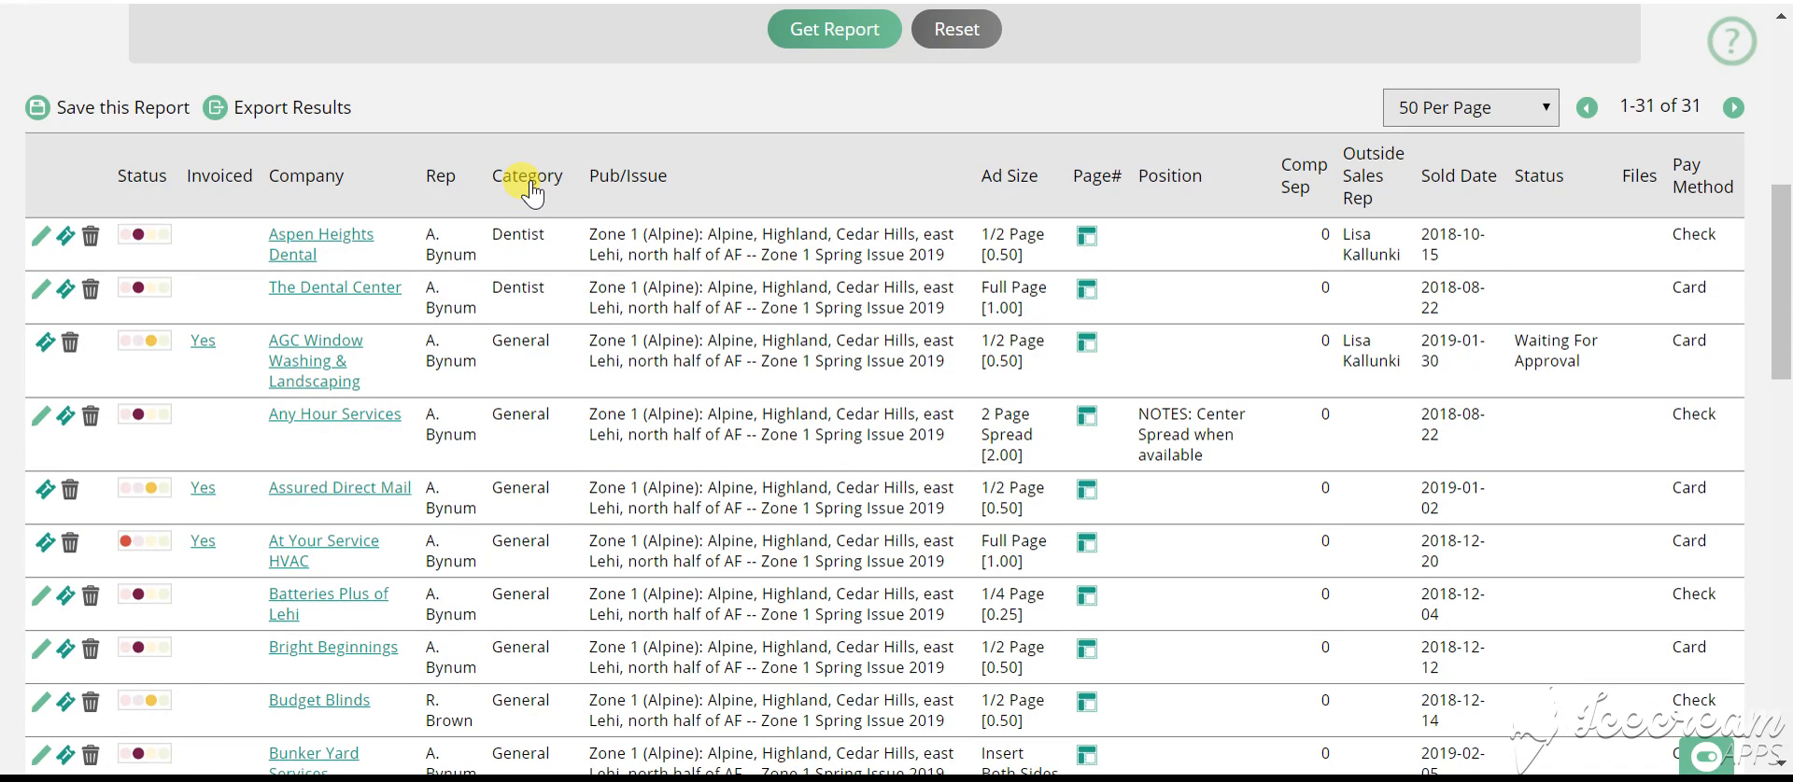
scroll(536, 301, "down", 4)
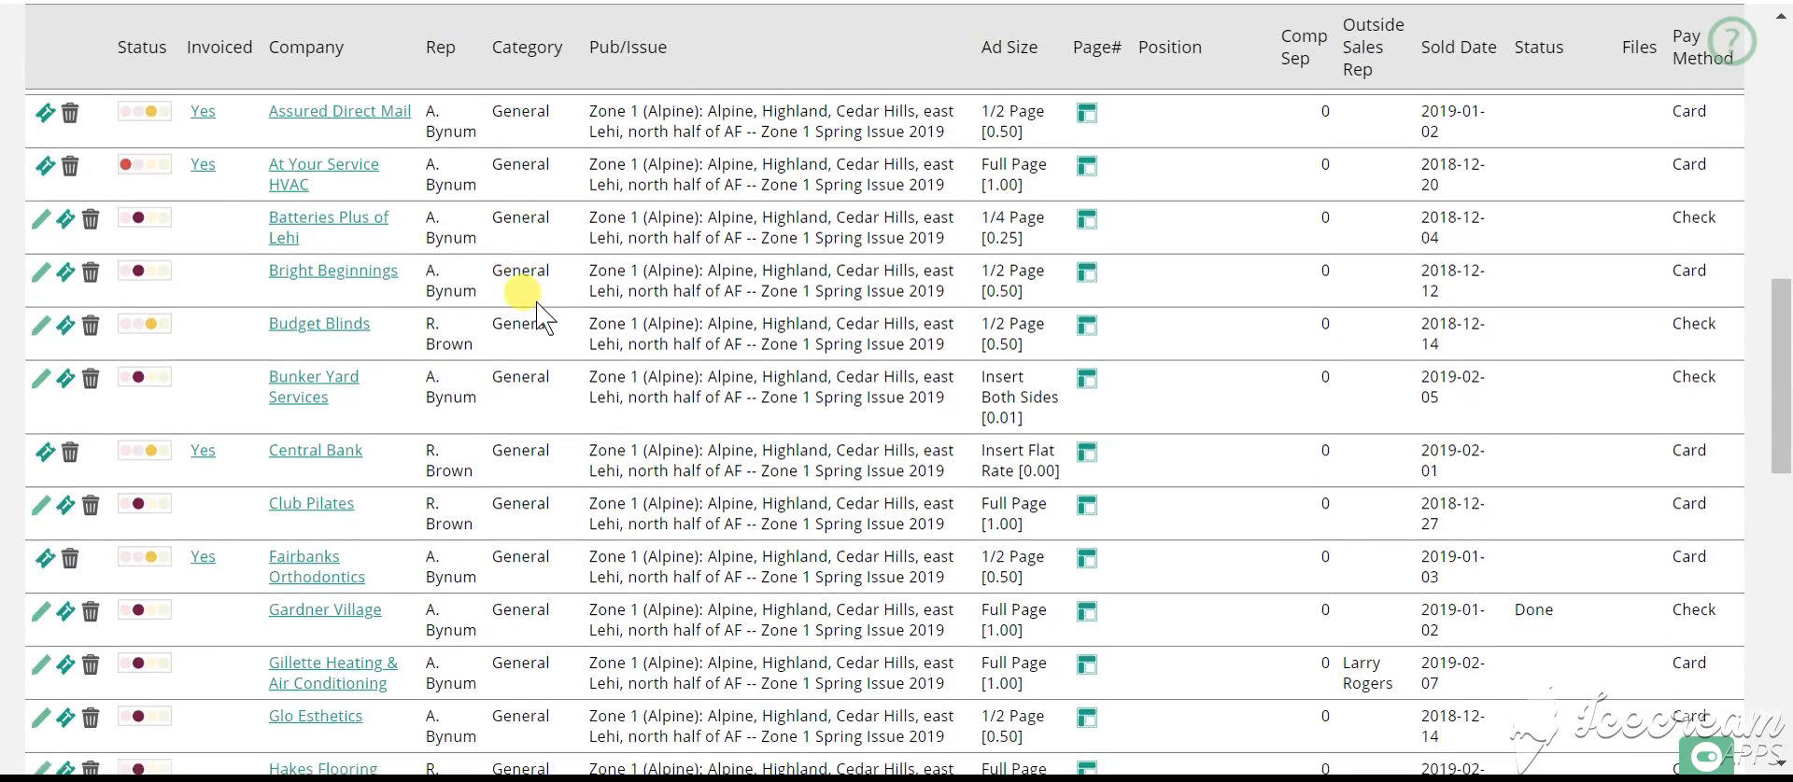
scroll(536, 300, "down", 15)
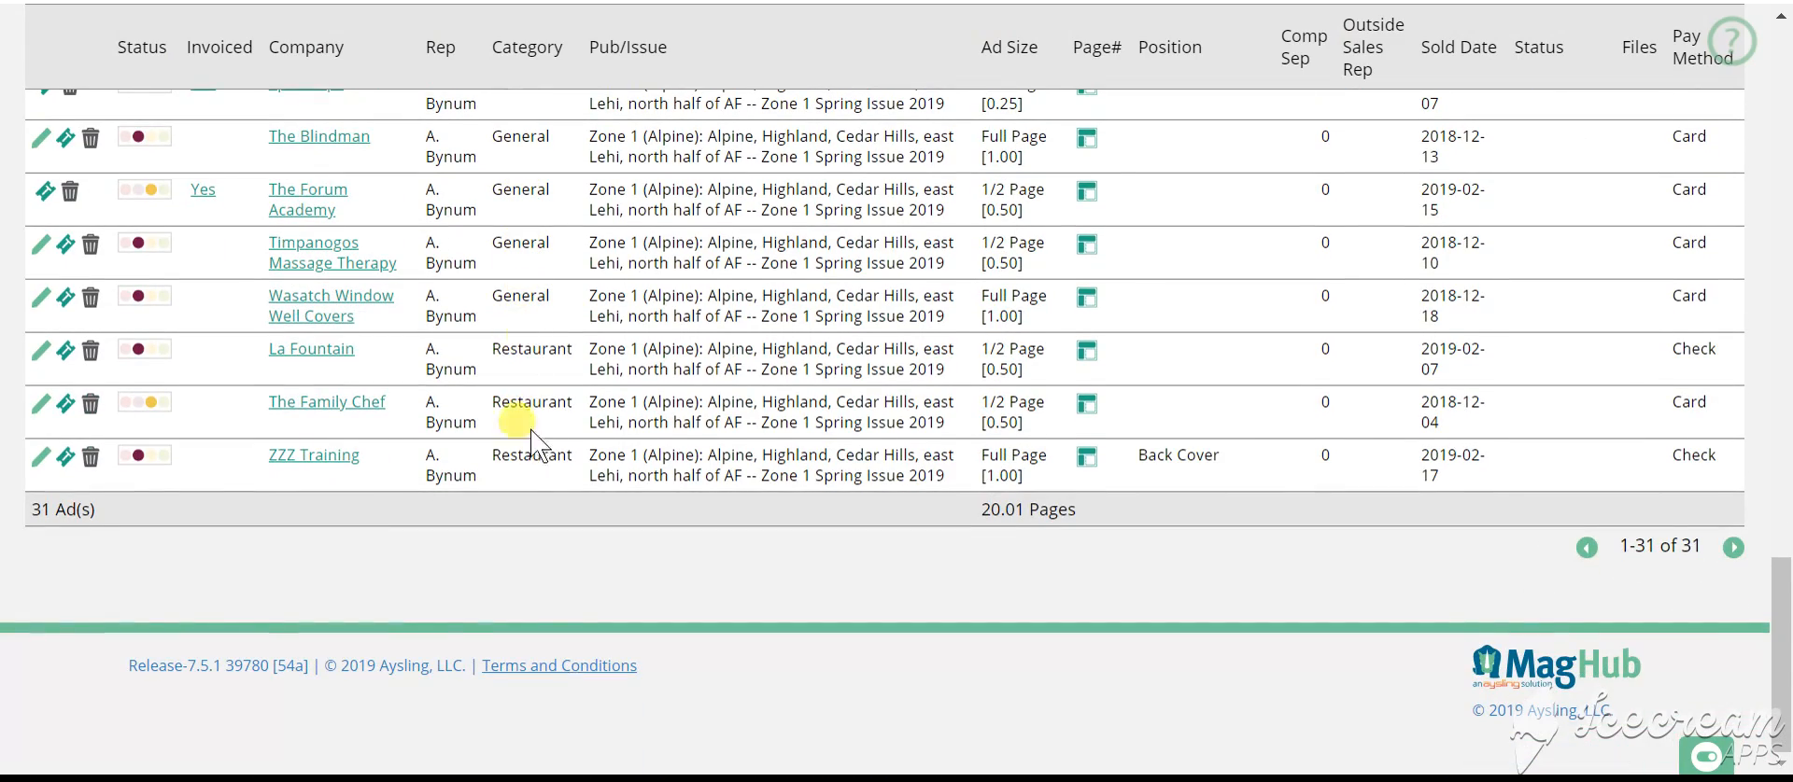
scroll(530, 431, "up", 20)
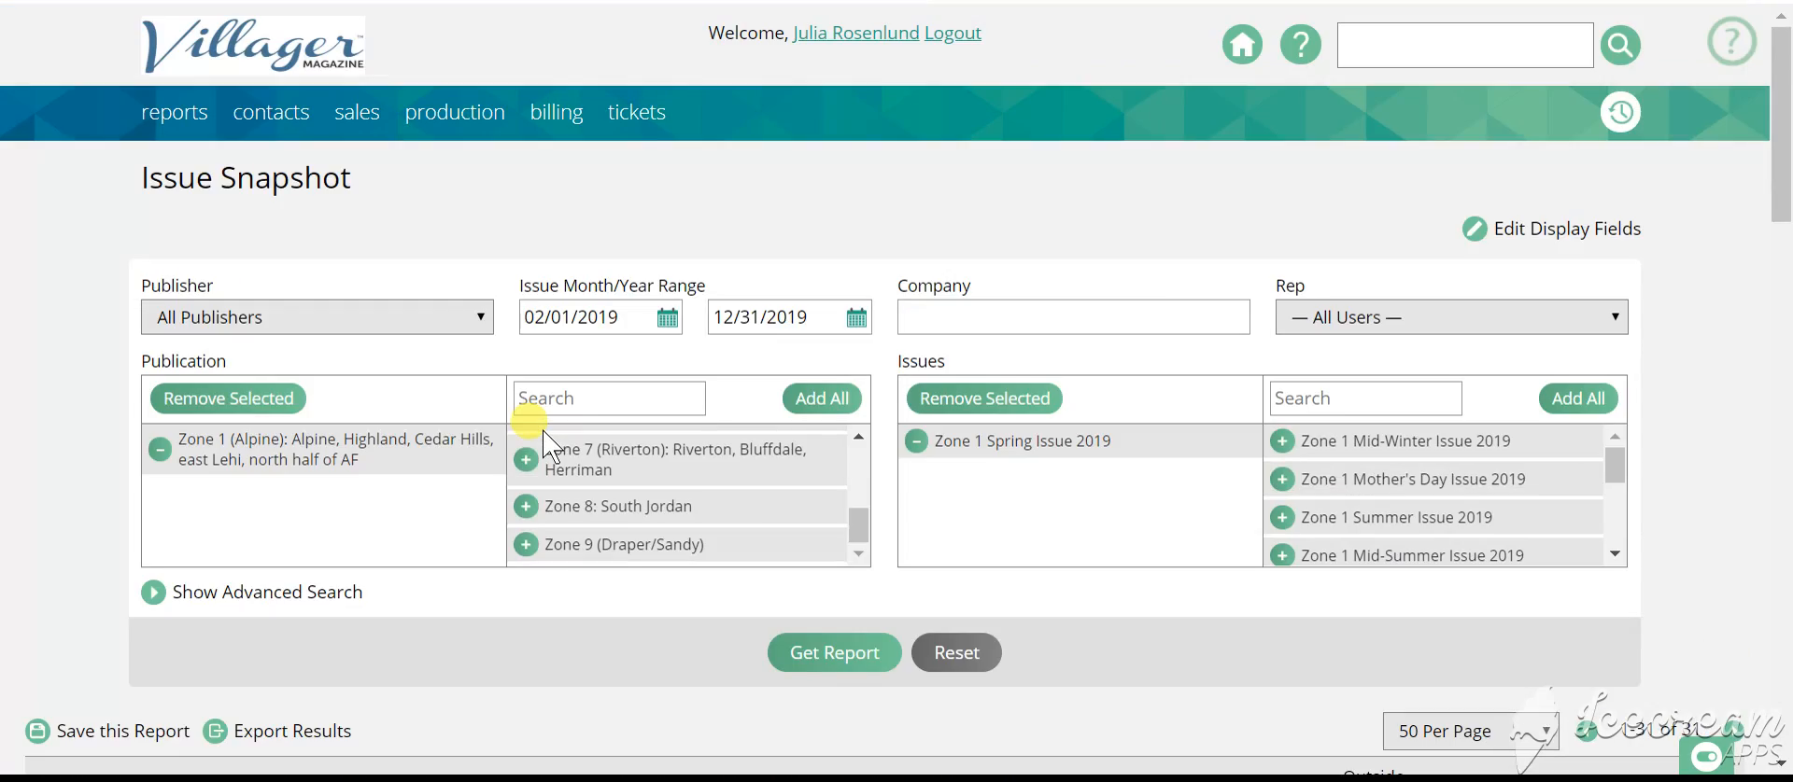
scroll(541, 429, "down", 6)
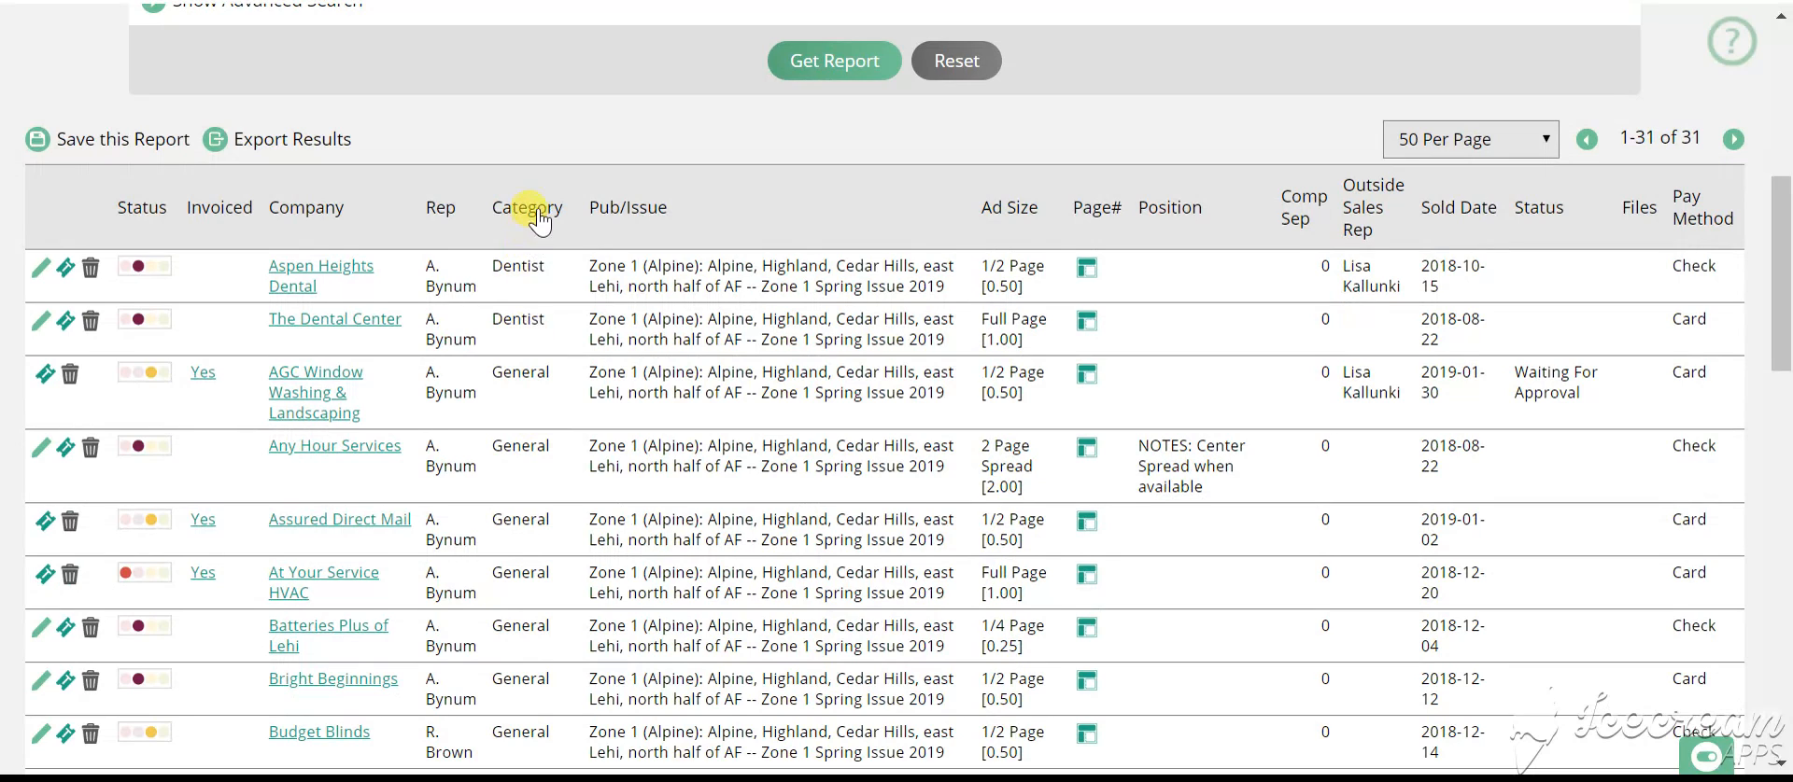
left_click(539, 221)
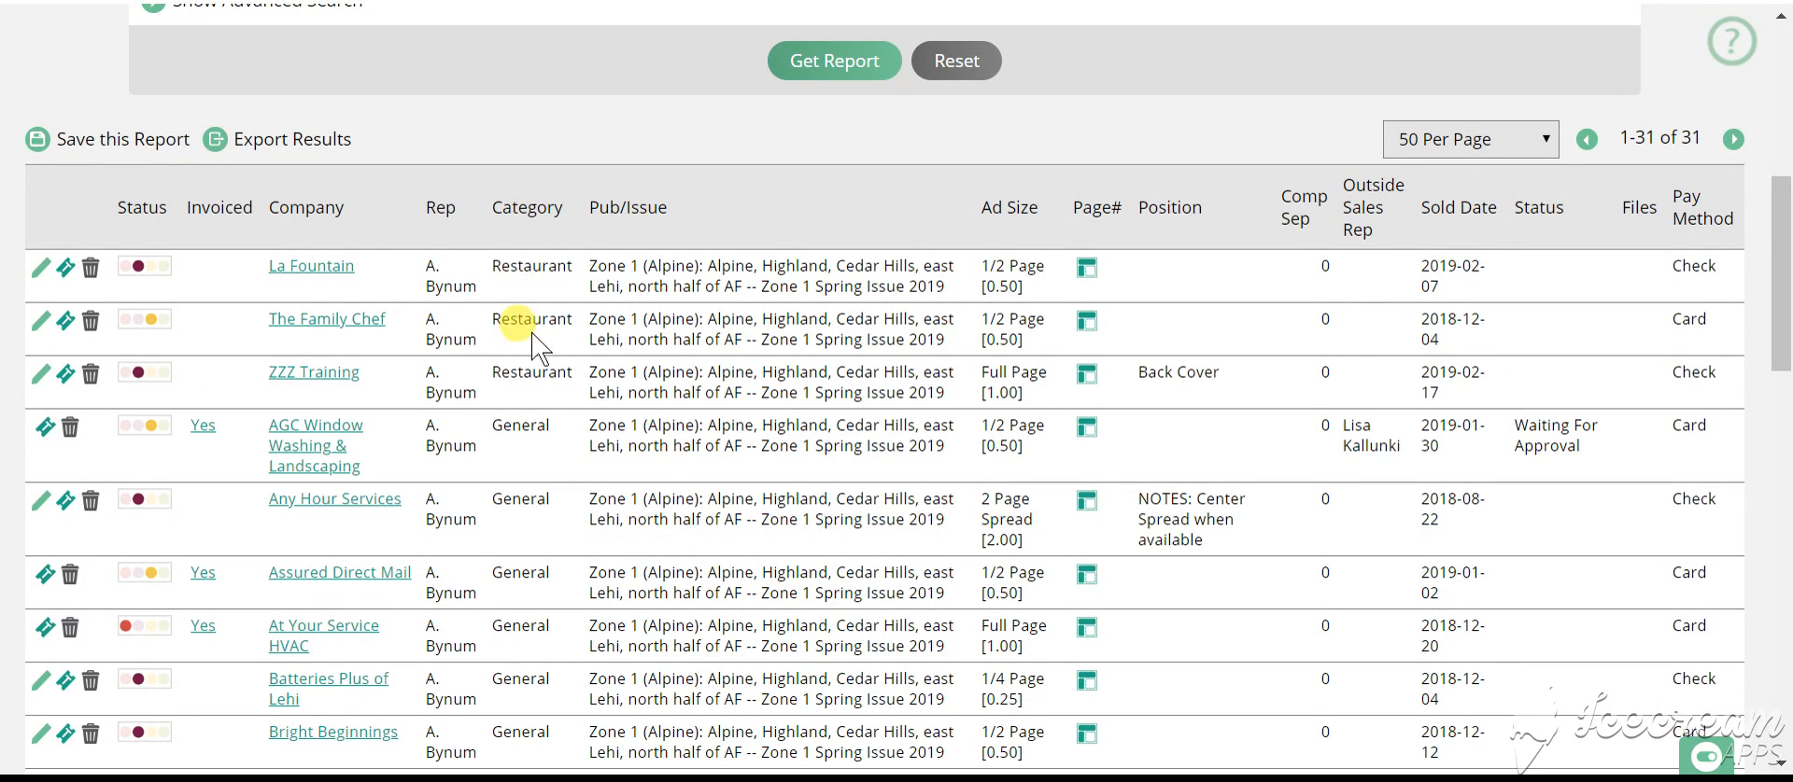
Step: Examine the ad size, page, position, sold date and production status columns across the listed ads
scroll(752, 359, "up", 1)
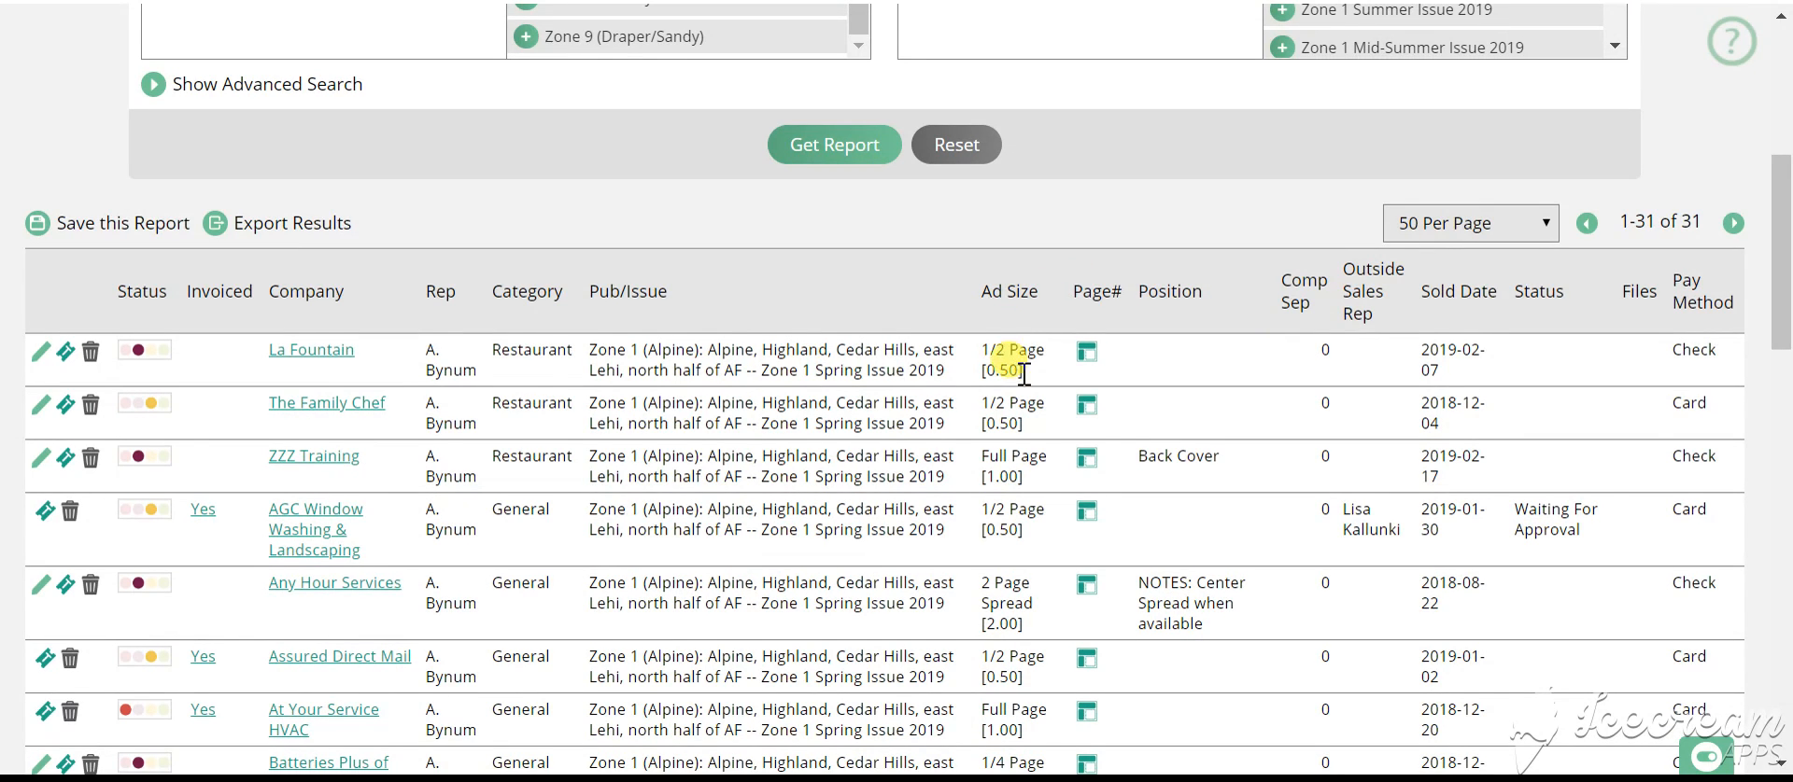
scroll(1015, 500, "down", 3)
scroll(1016, 500, "up", 4)
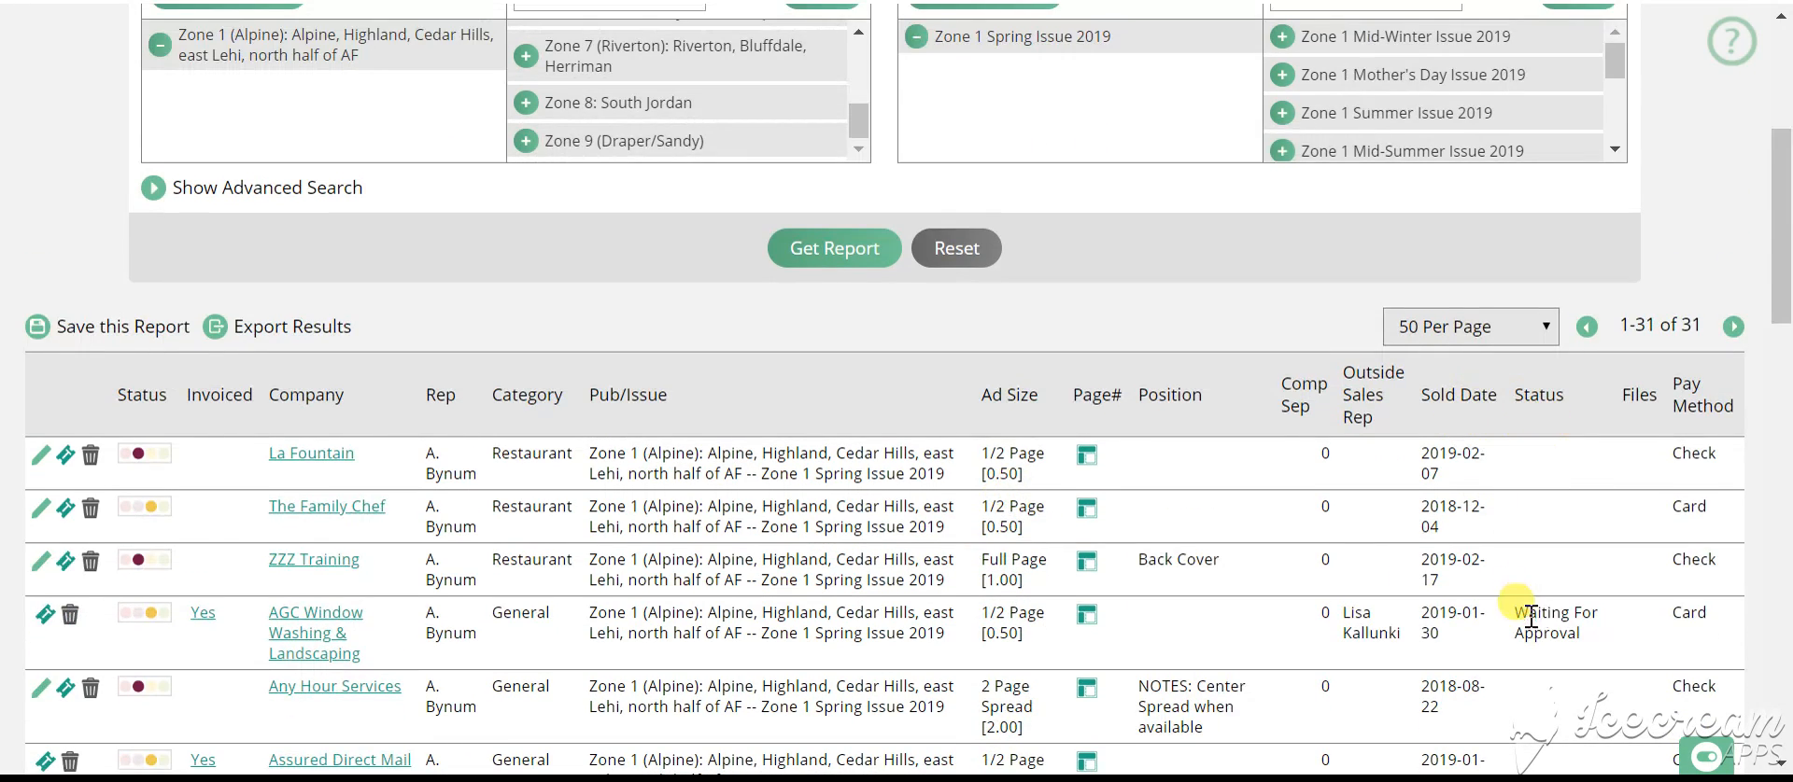
scroll(1522, 612, "down", 1)
scroll(1529, 616, "down", 3)
scroll(1546, 359, "down", 10)
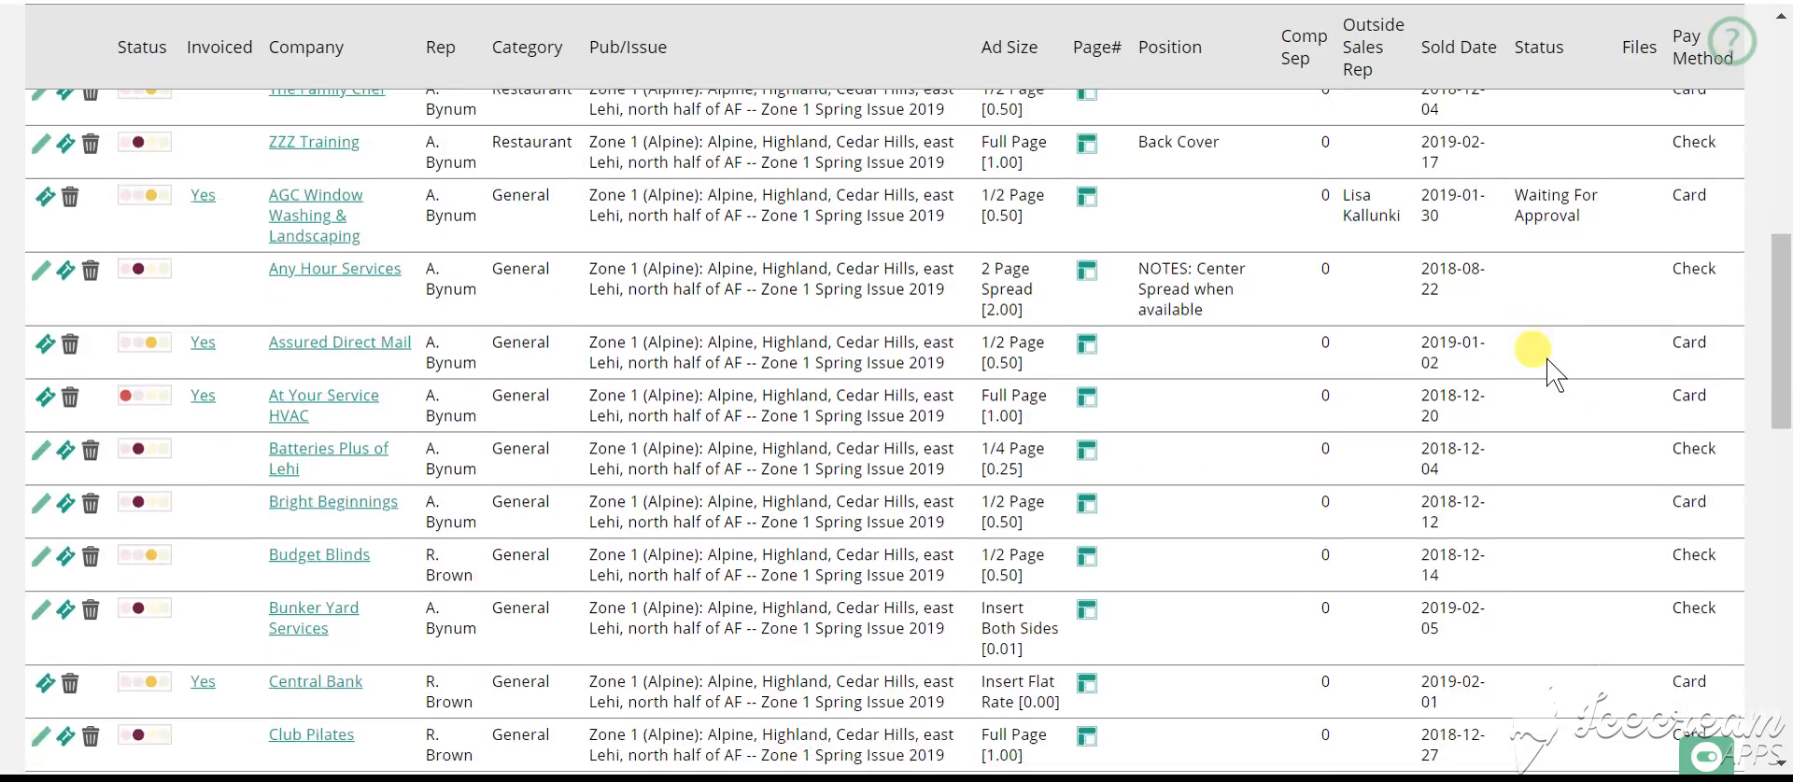
scroll(1546, 358, "down", 3)
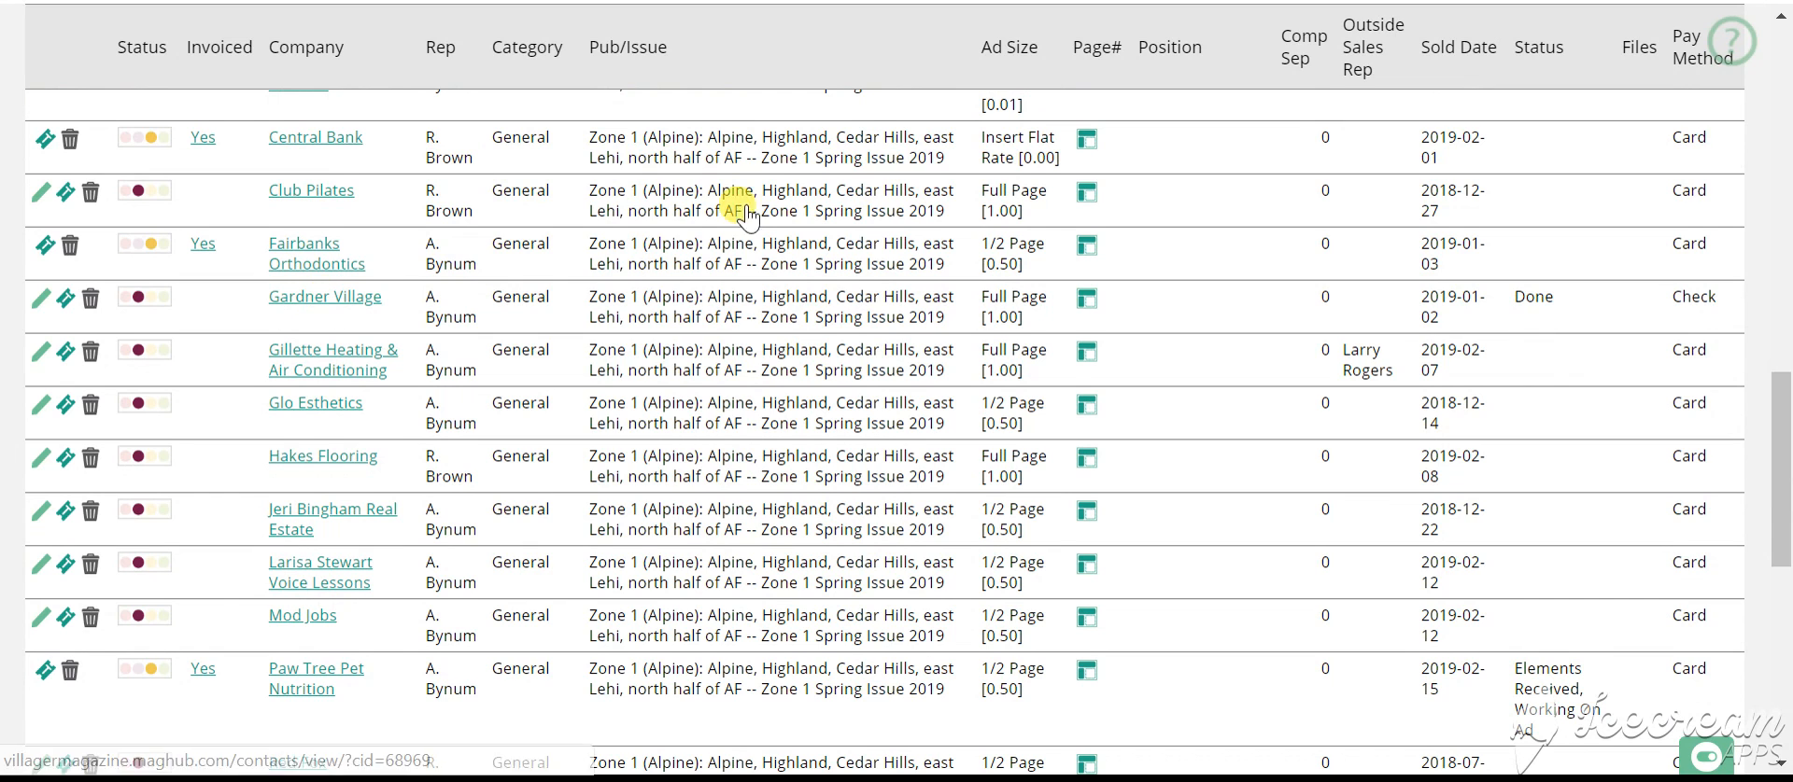
scroll(1509, 548, "up", 6)
scroll(1512, 557, "up", 15)
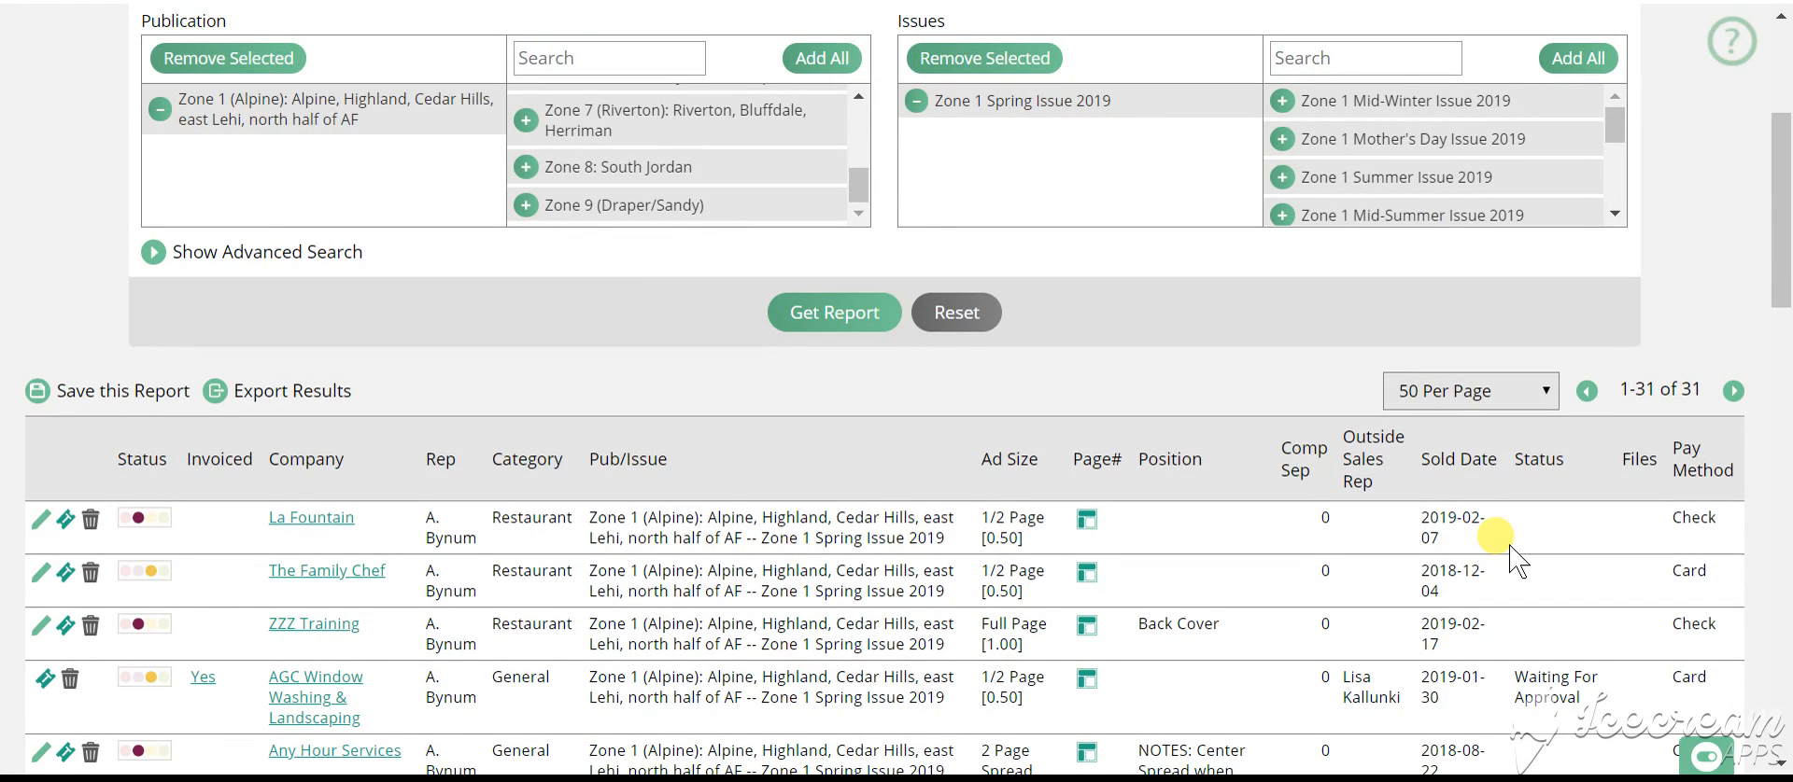
scroll(1509, 548, "down", 2)
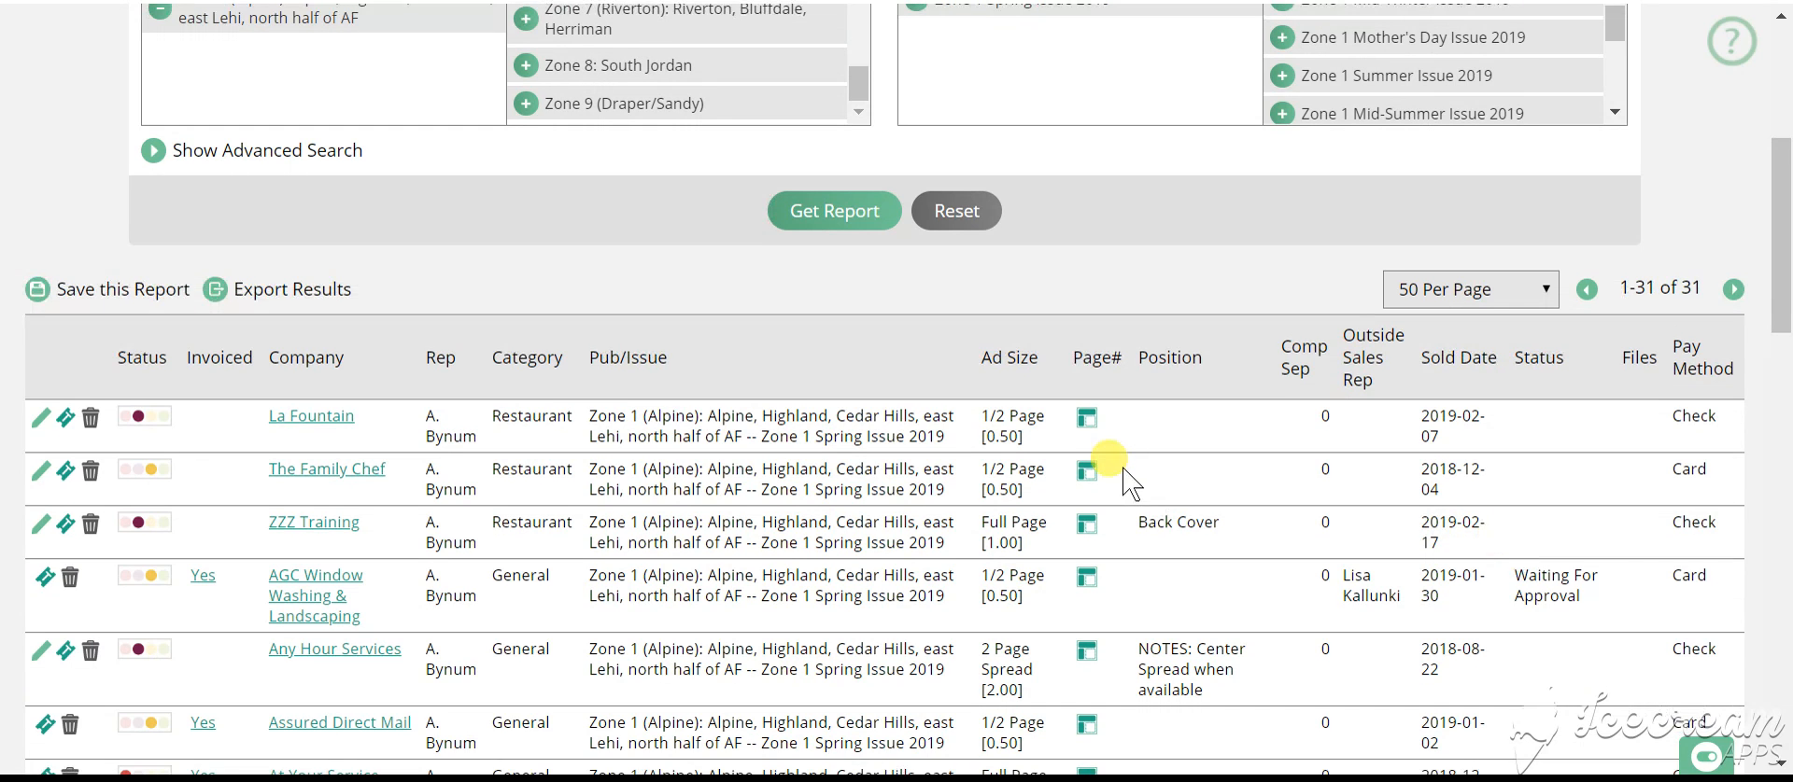
Step: Show the advanced search filters and set Show Order Items to 90% and Higher
scroll(980, 437, "up", 1)
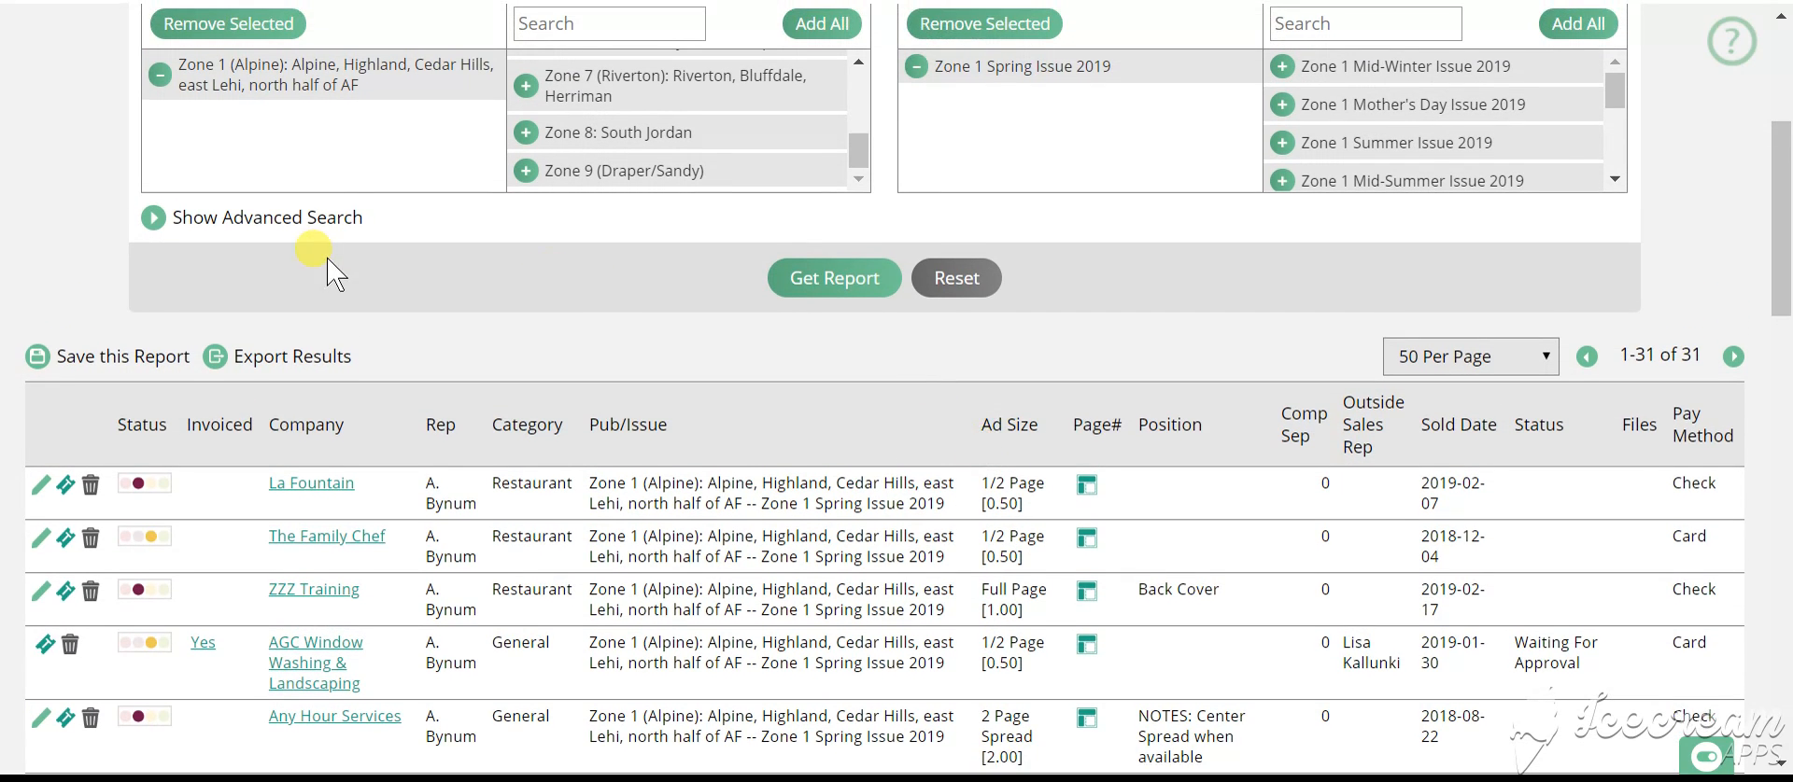
left_click(265, 220)
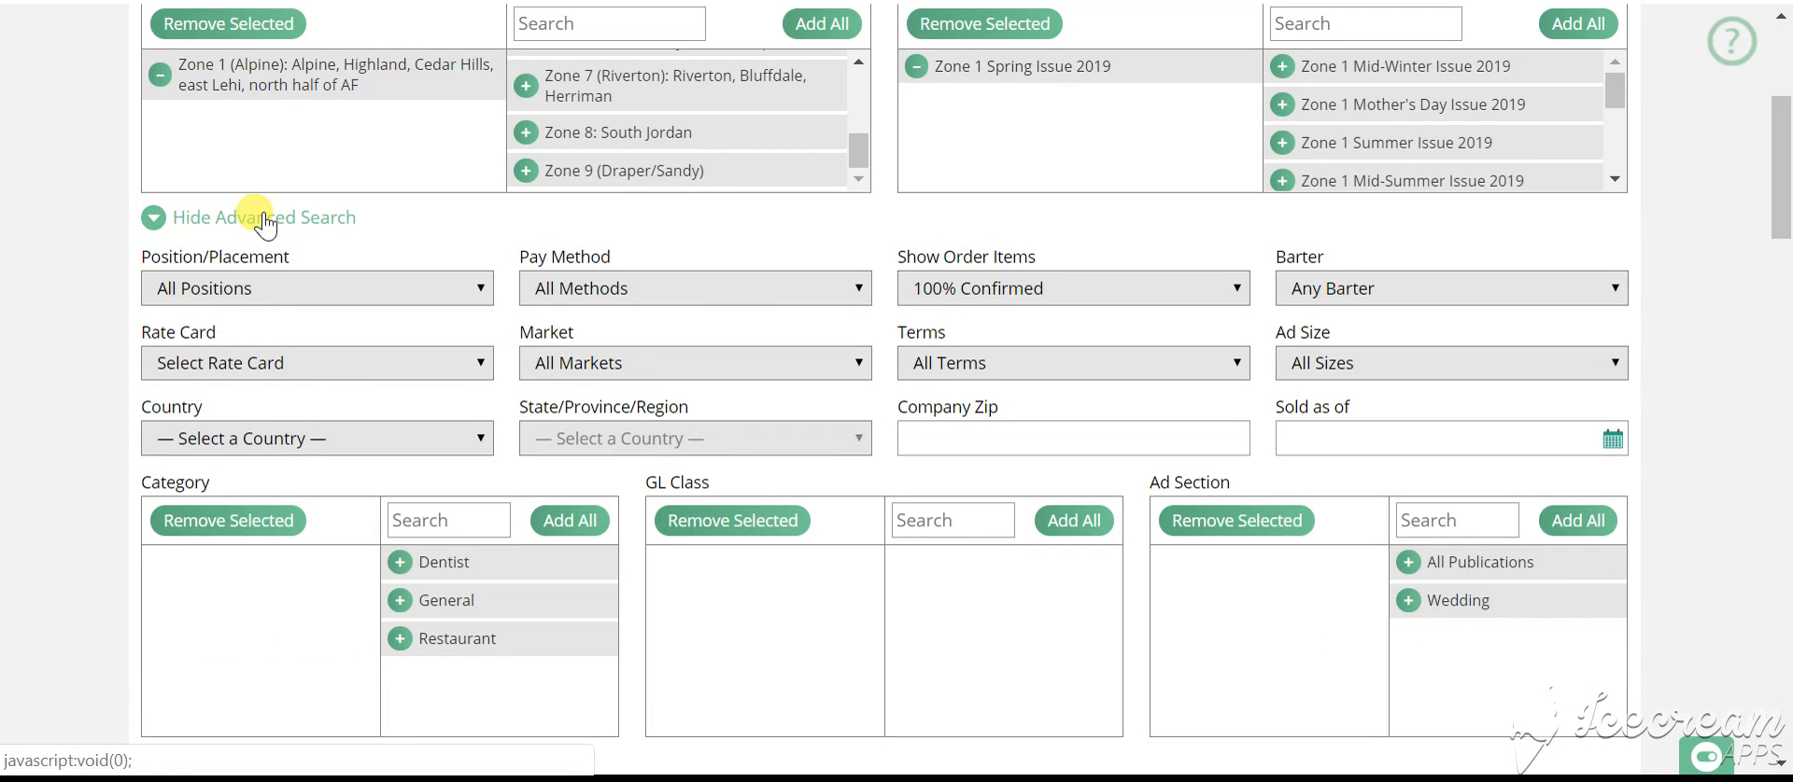
left_click(986, 287)
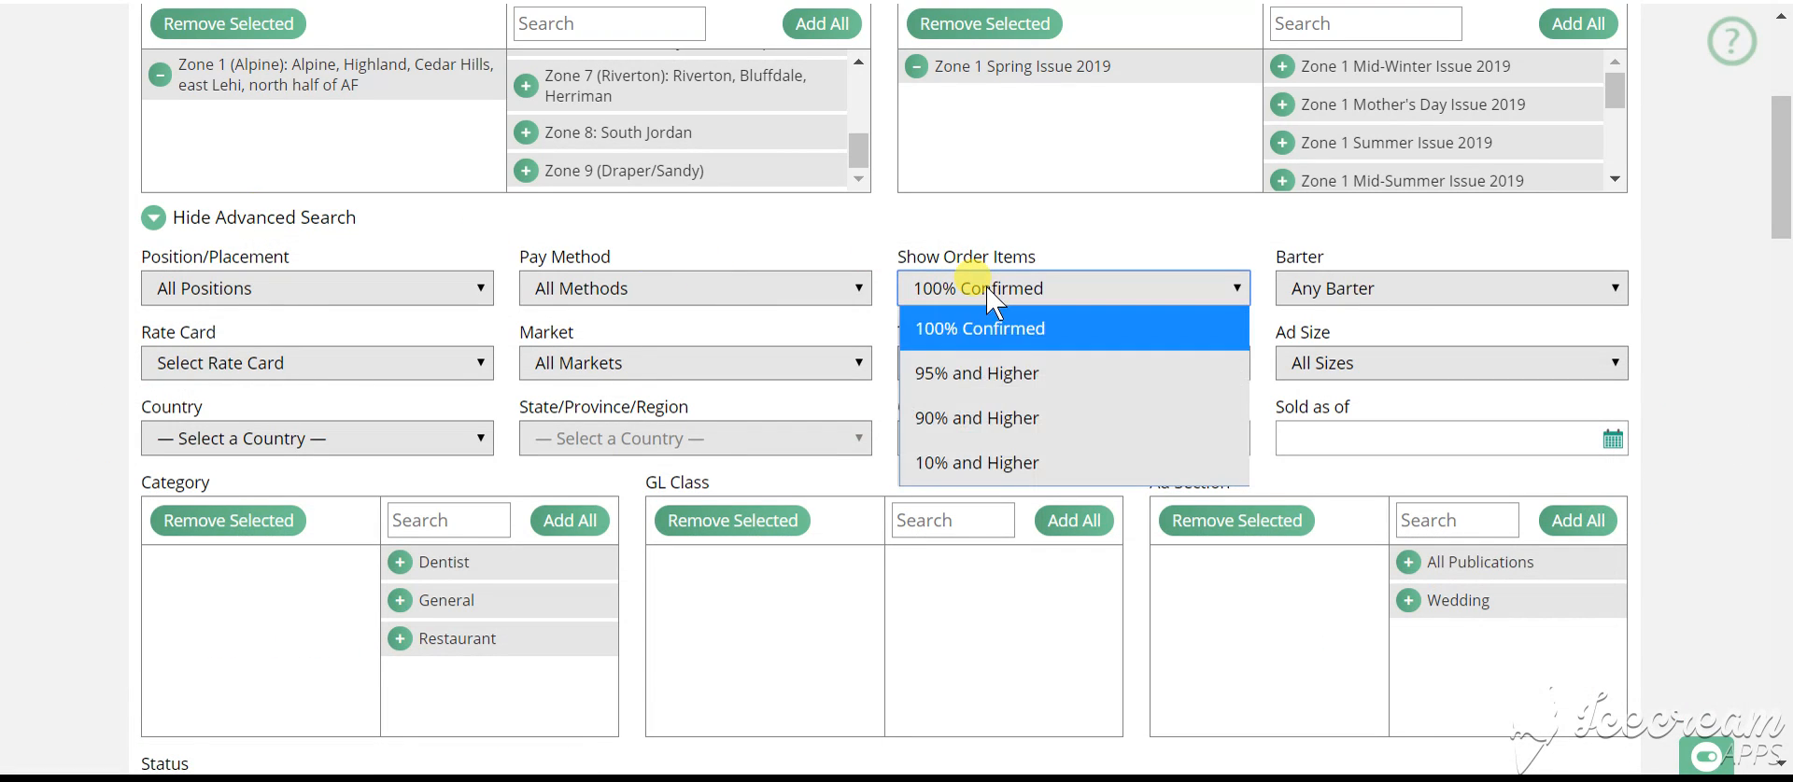
left_click(979, 414)
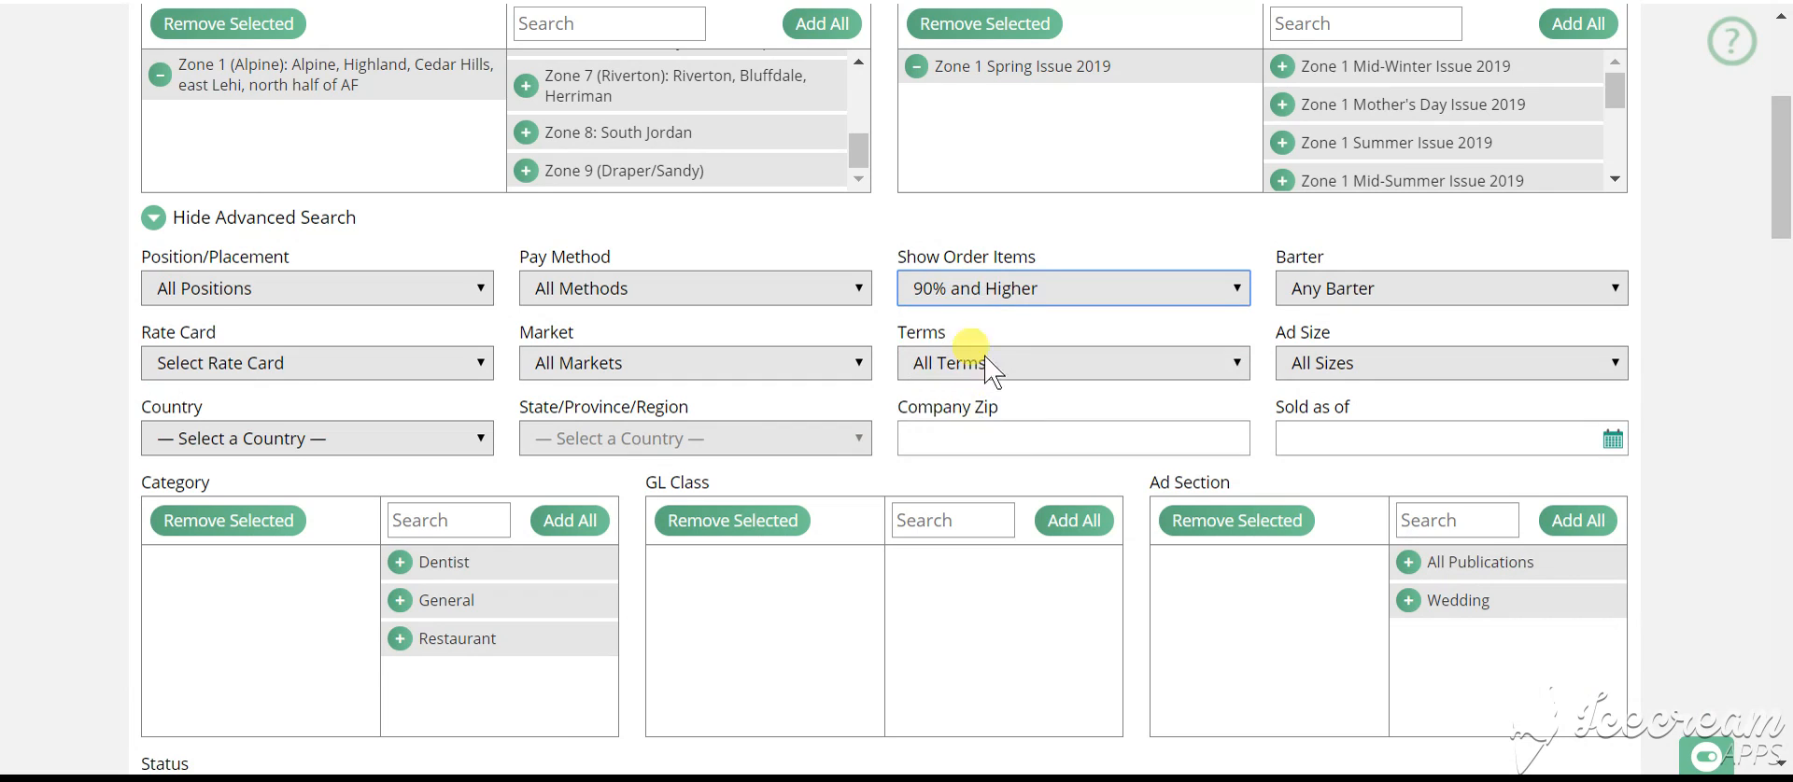
Step: Switch Show Order Items to 100% Confirmed and back to 90% and Higher
left_click(999, 293)
left_click(994, 327)
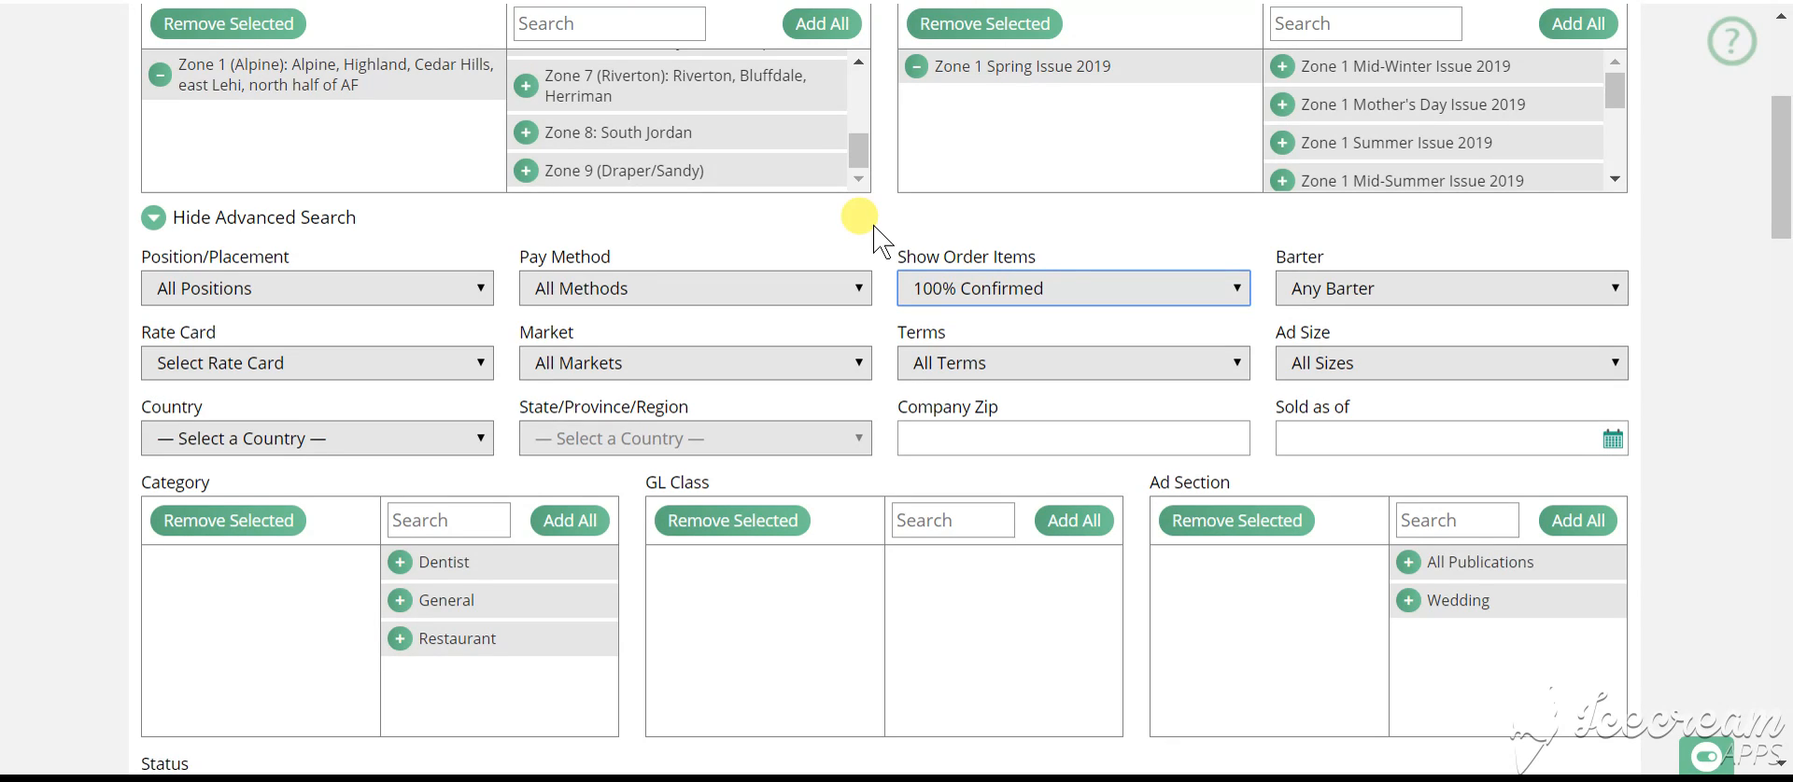
left_click(998, 293)
left_click(997, 424)
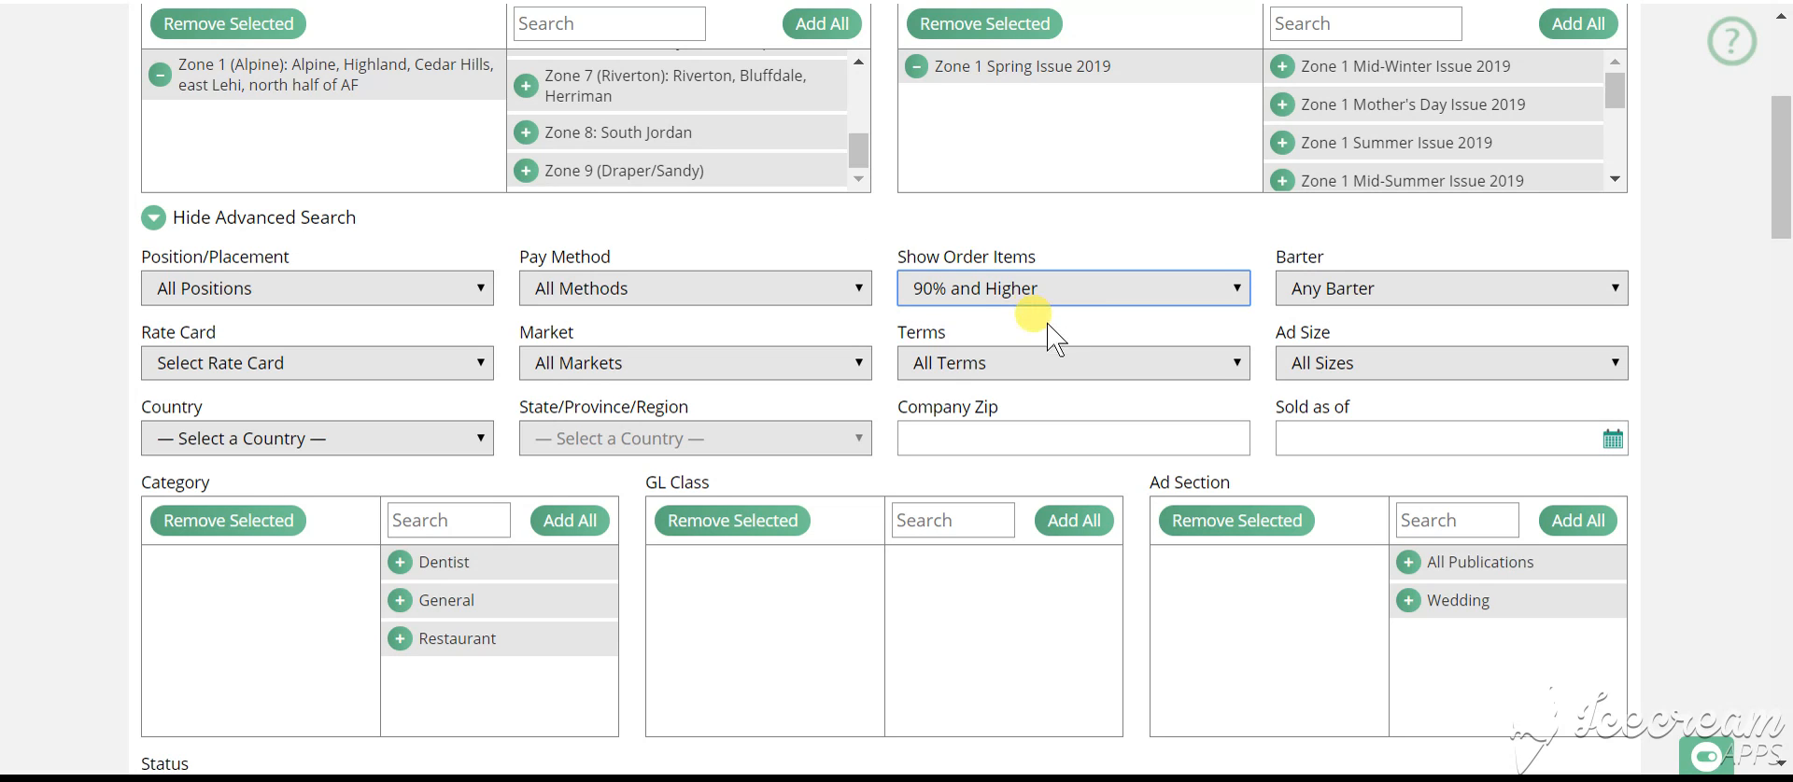
Step: Regenerate the report with the changed order items filter and review the listed ads through to the final totals row
scroll(1036, 289, "down", 1)
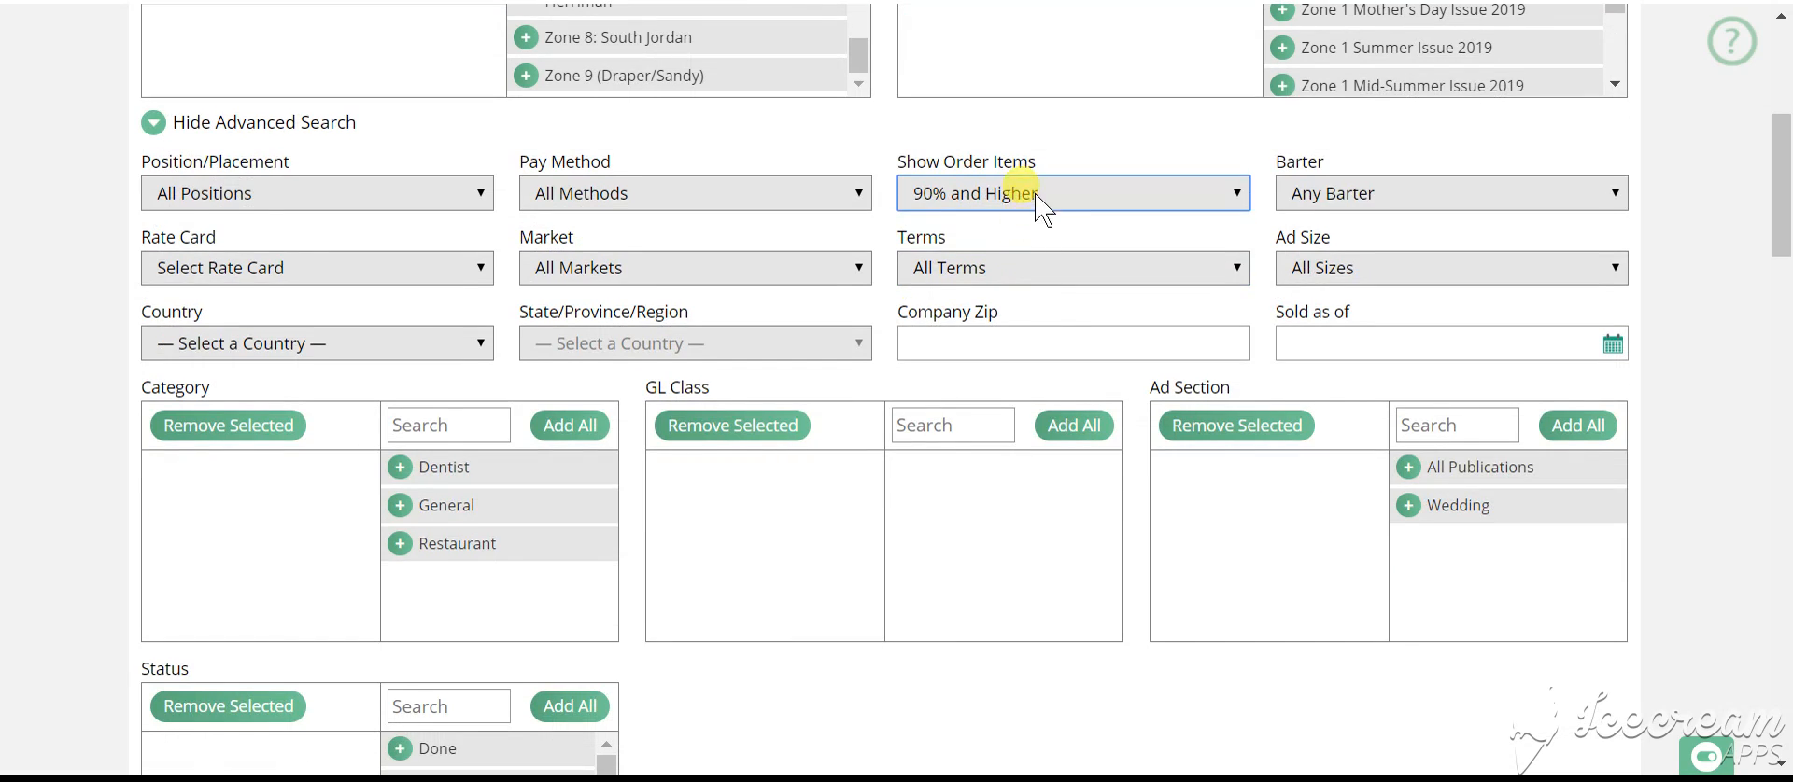
scroll(1035, 193, "down", 3)
scroll(763, 546, "down", 3)
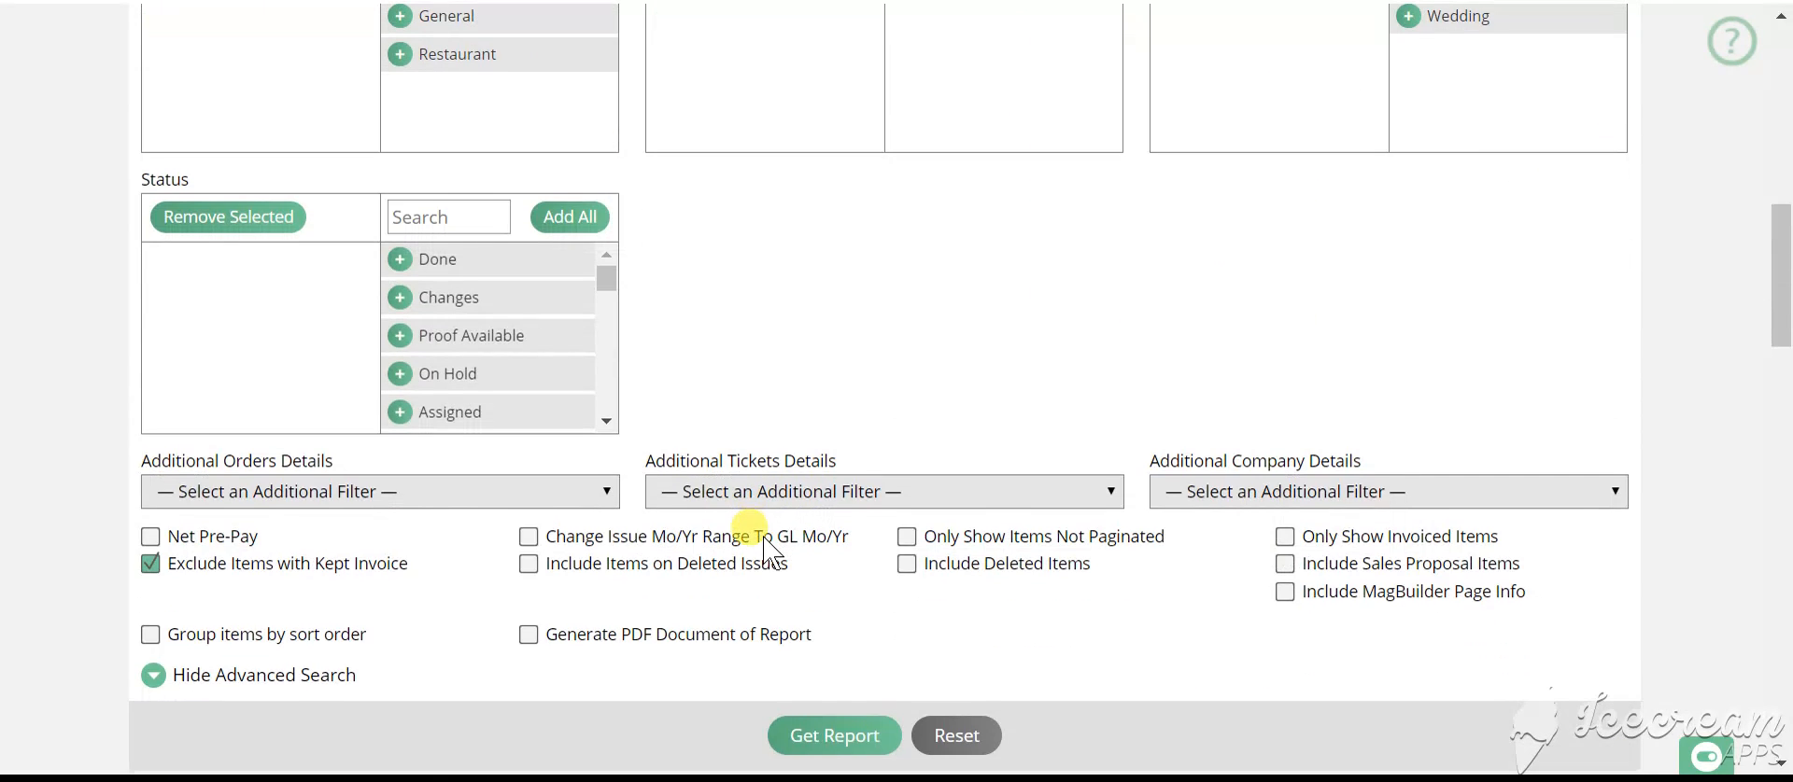
left_click(806, 738)
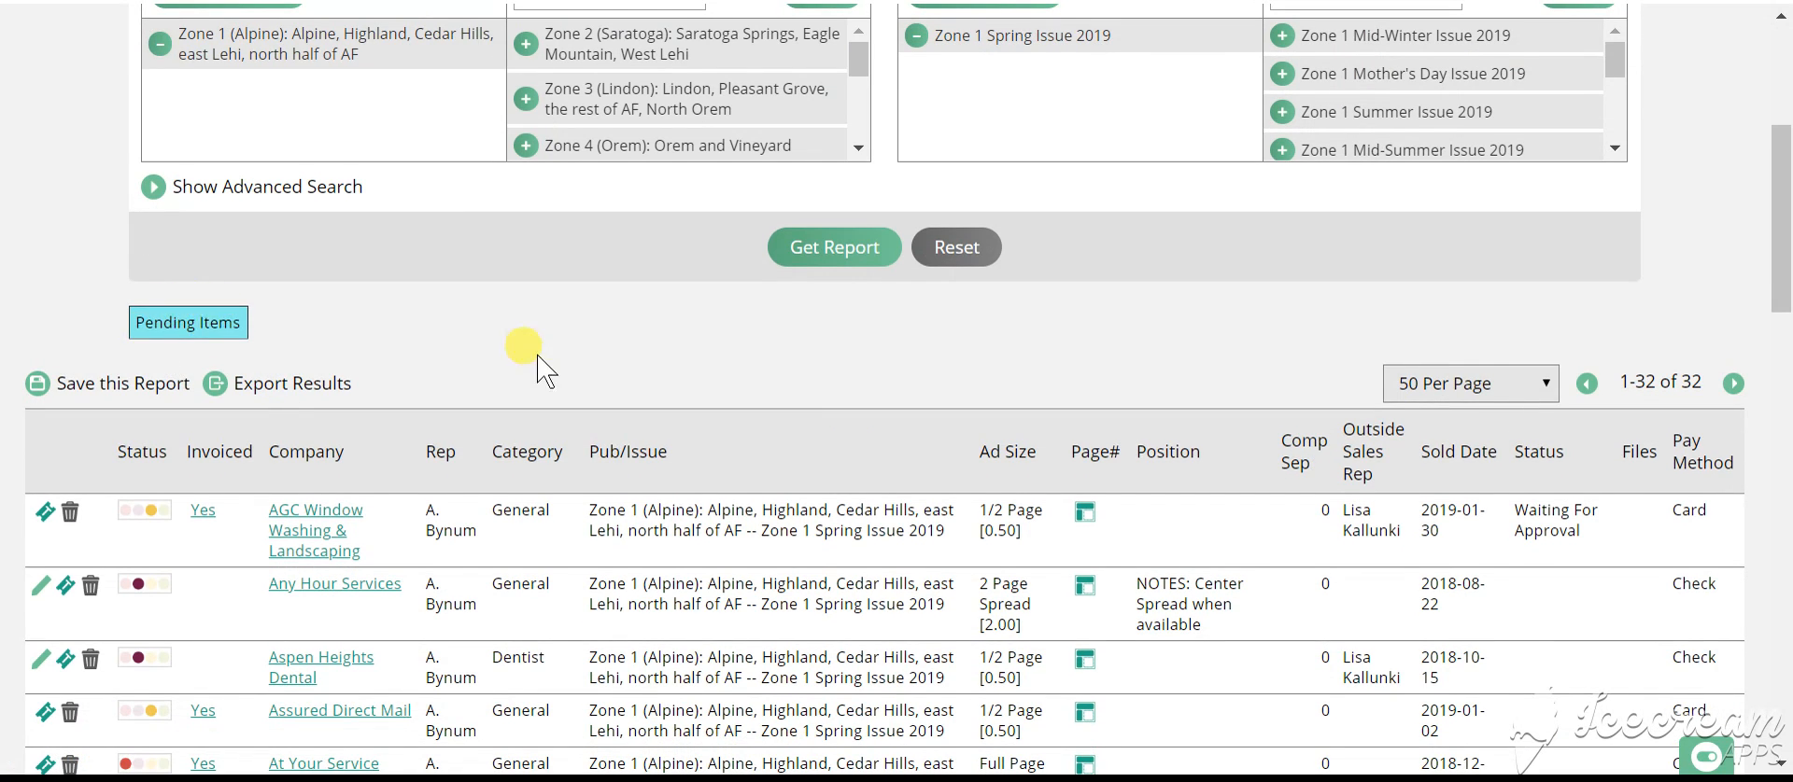
scroll(536, 355, "down", 10)
scroll(536, 355, "down", 10)
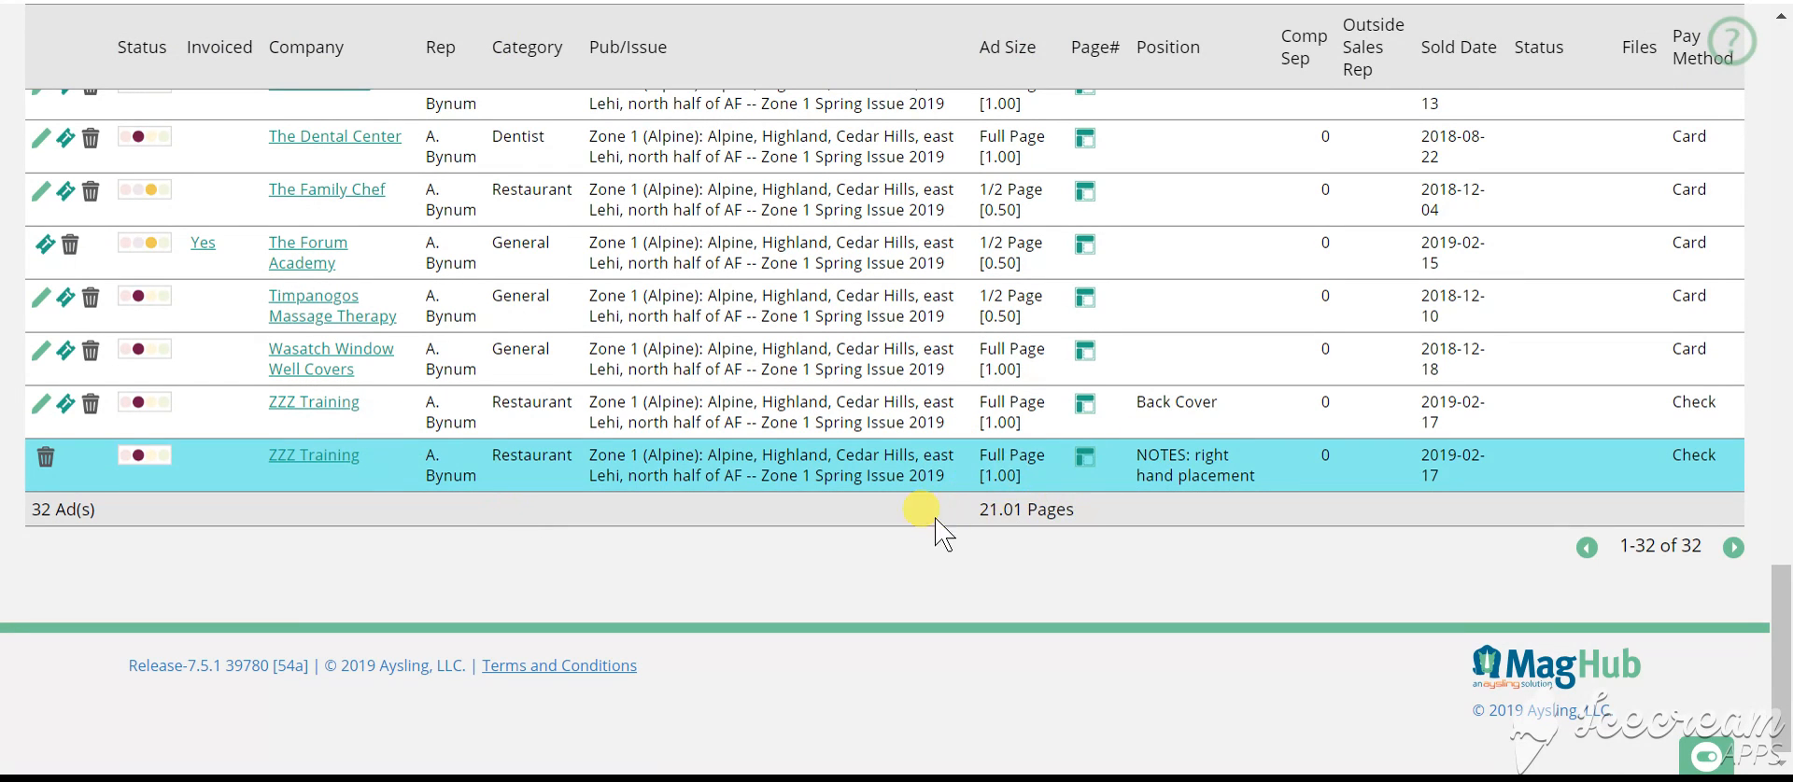
Step: Reopen a fresh Issue Snapshot report from the favorite reports
scroll(924, 523, "up", 15)
scroll(936, 521, "up", 8)
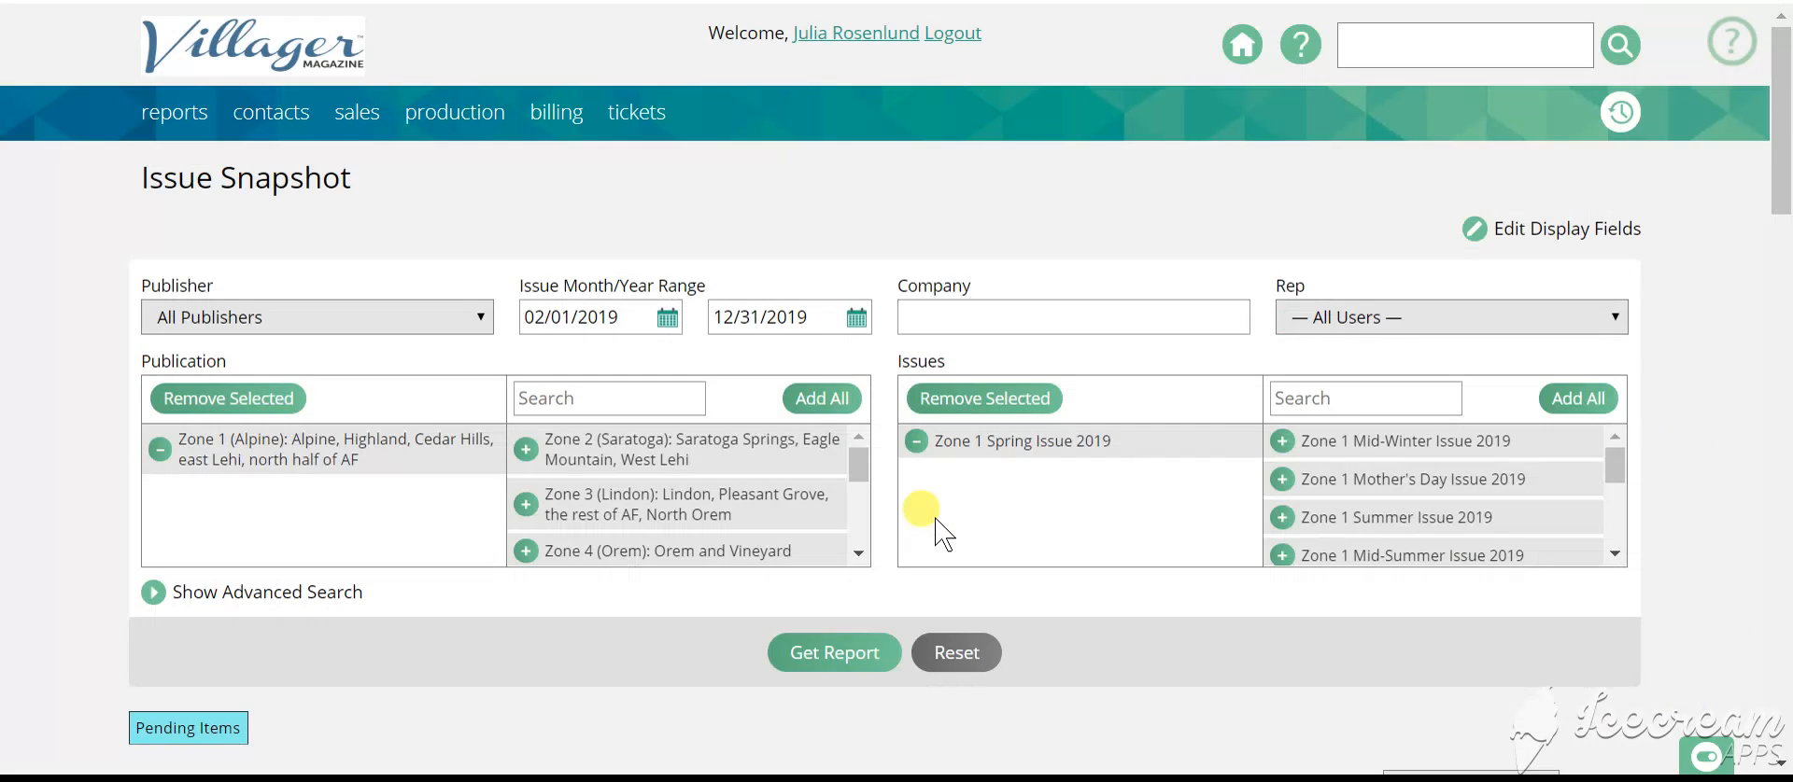
left_click(856, 318)
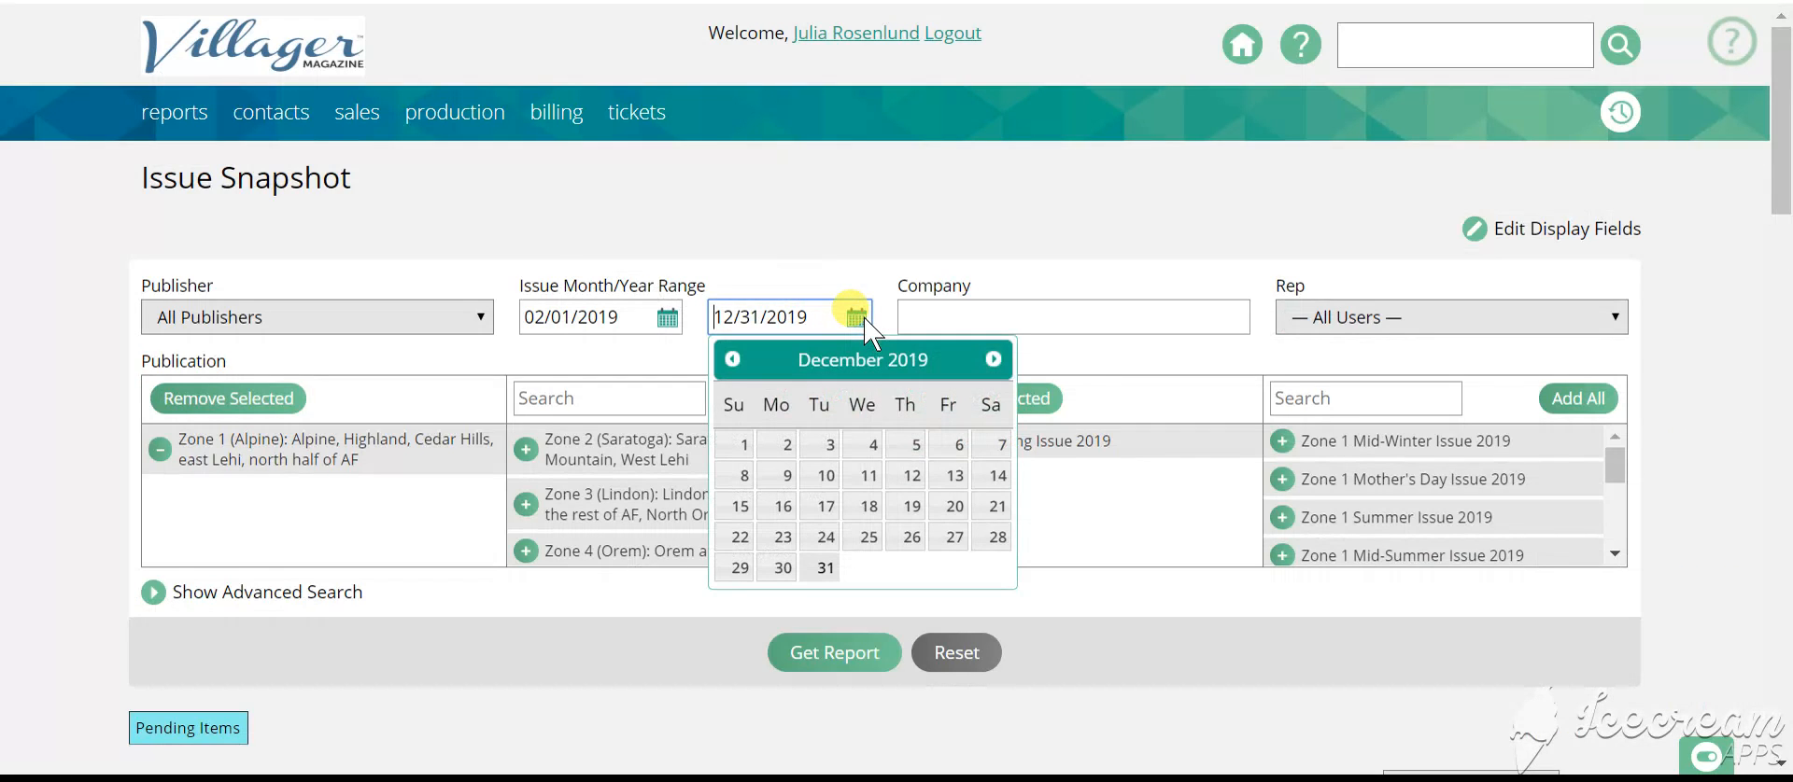
left_click(198, 138)
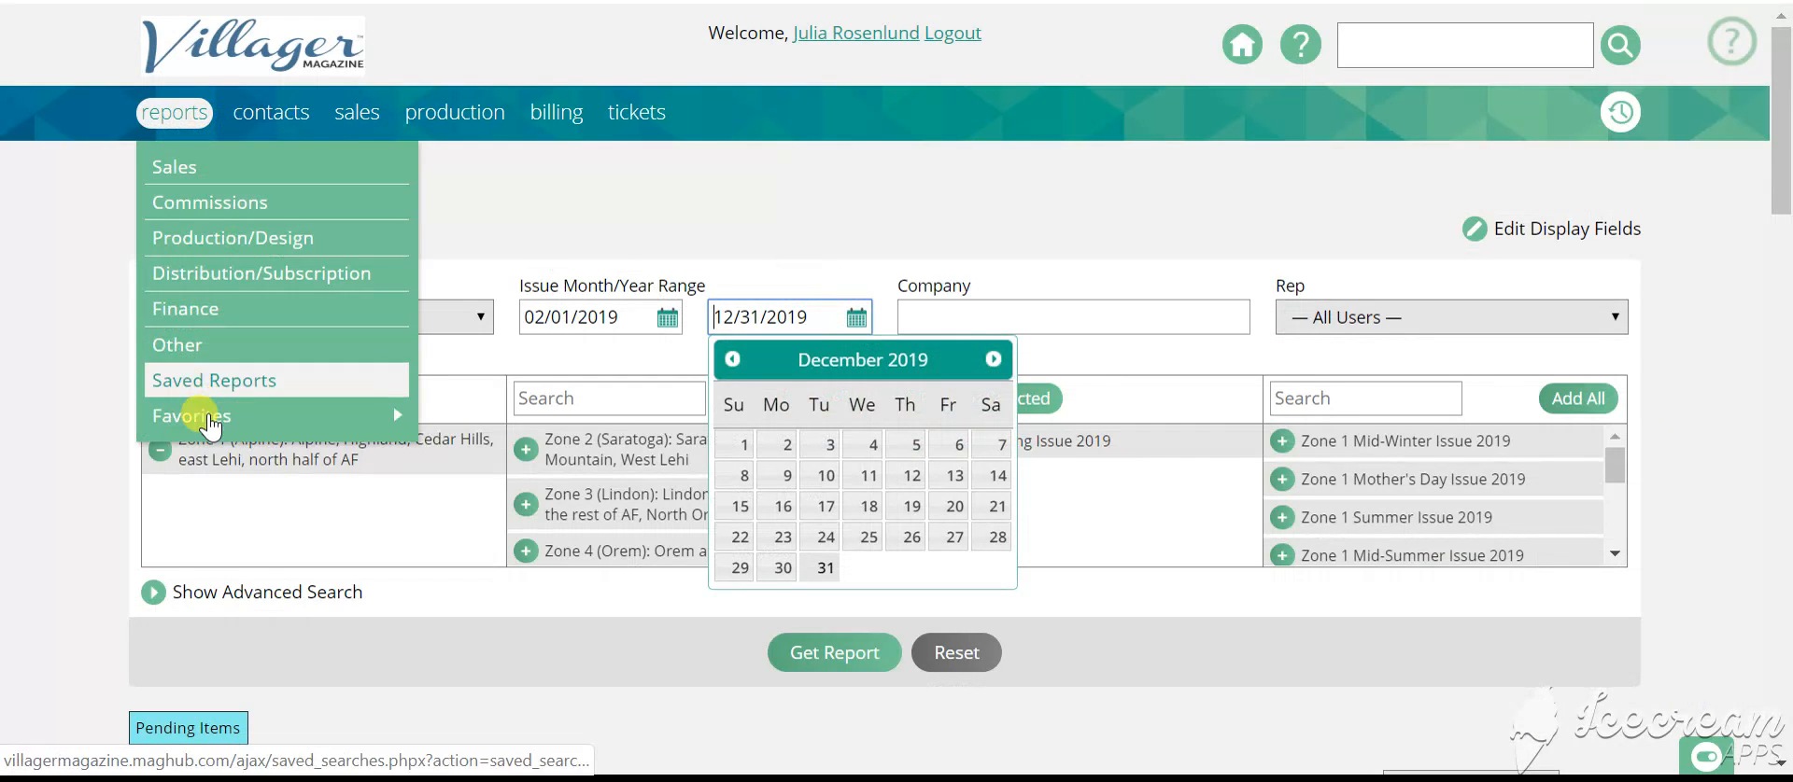
mouse_move(374, 416)
left_click(506, 422)
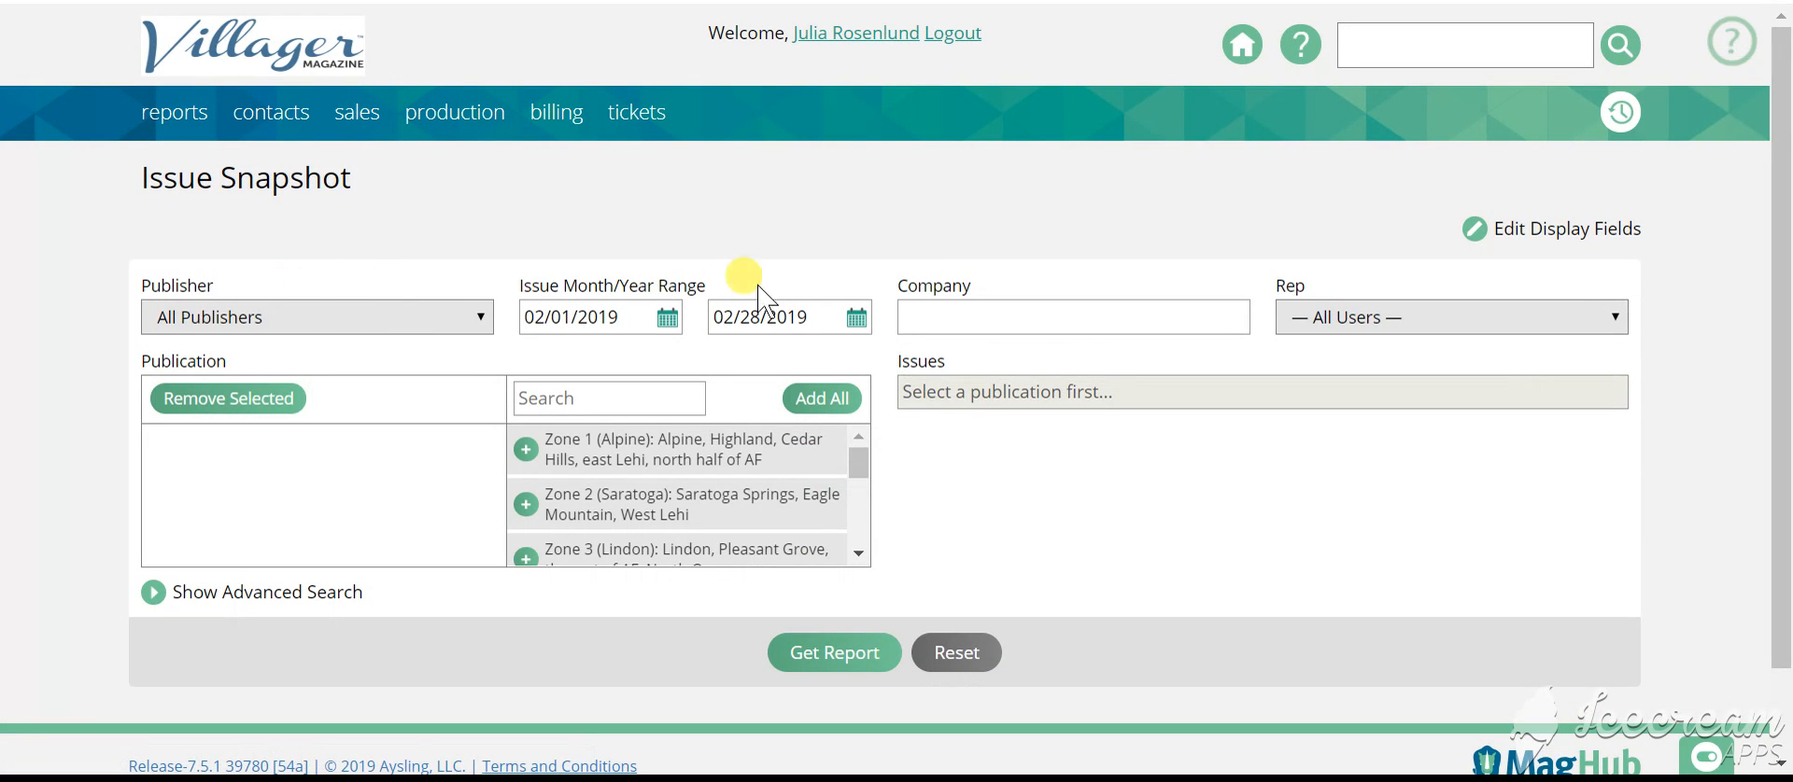
Step: Set the end date of the issue month/year range to 03/31/2019
scroll(758, 289, "down", 1)
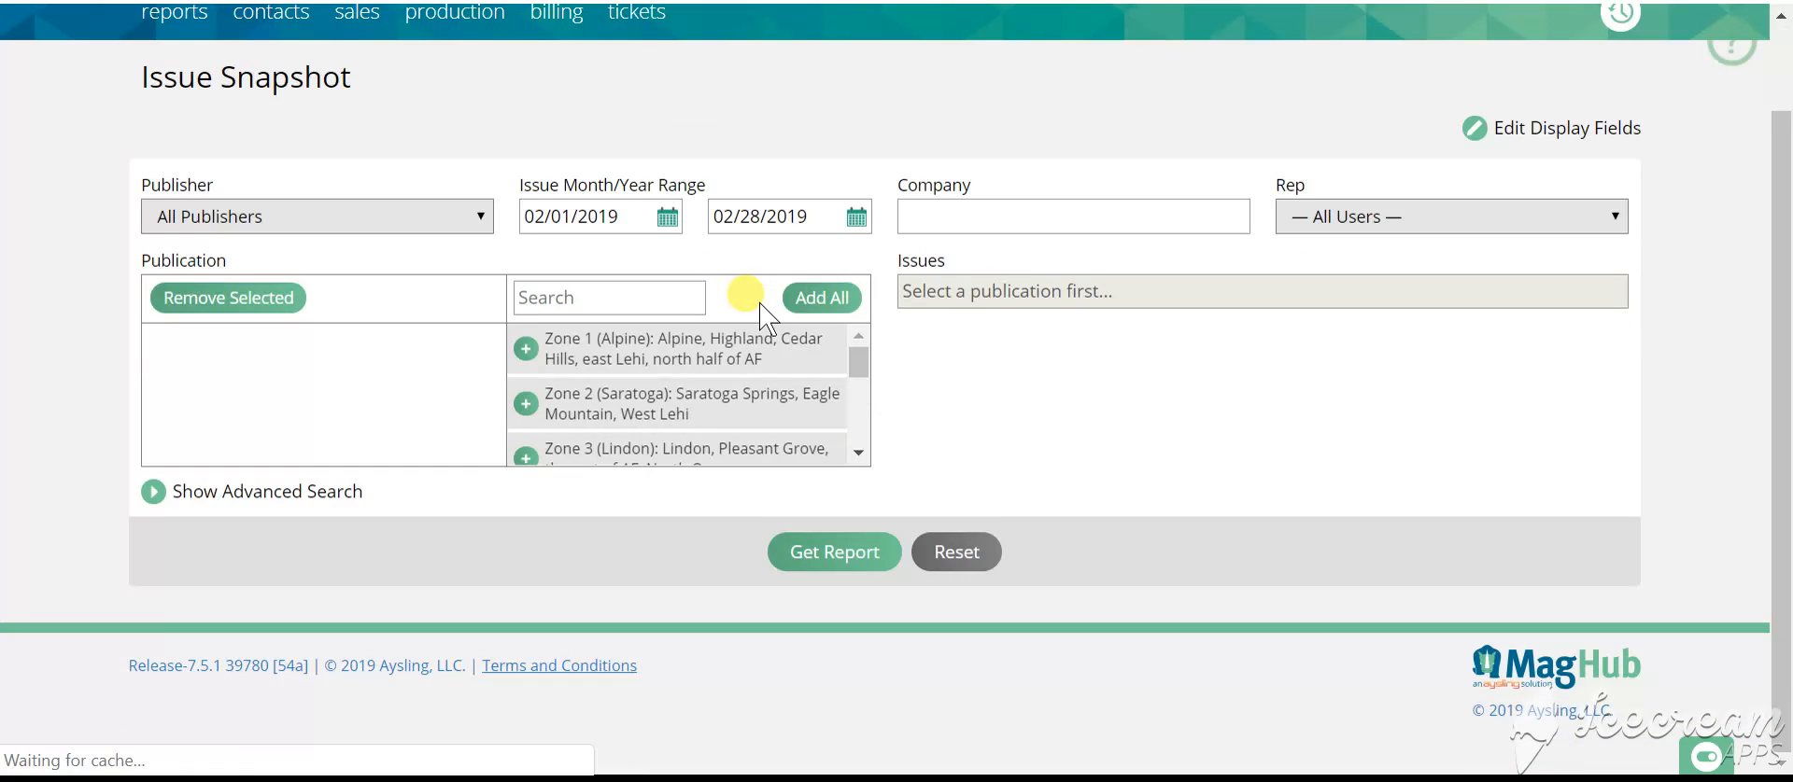
left_click(854, 218)
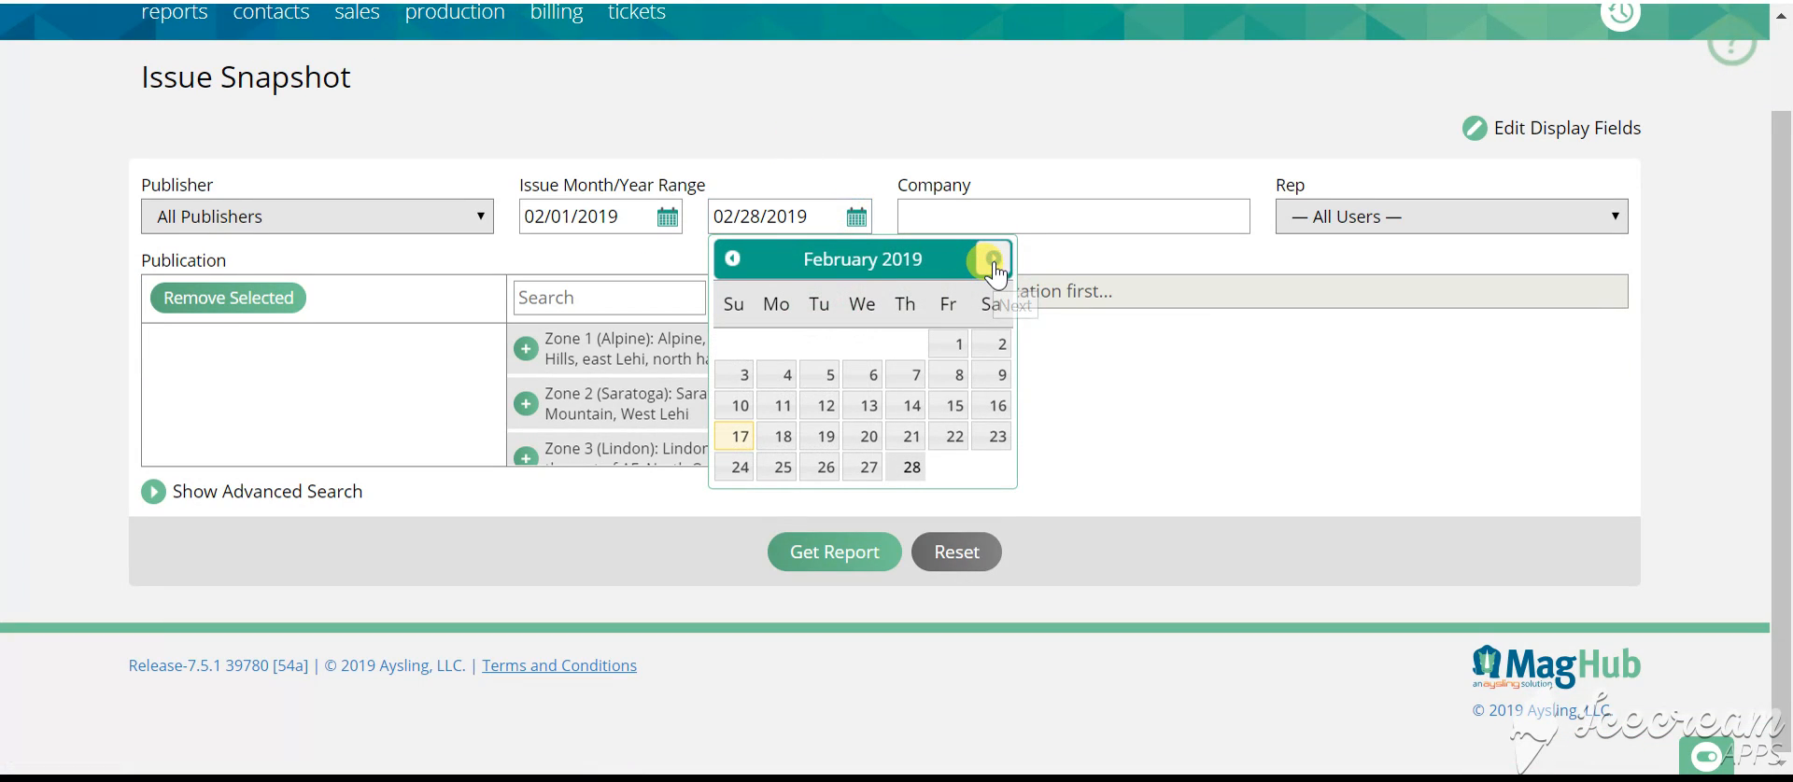
left_click(992, 260)
left_click(738, 500)
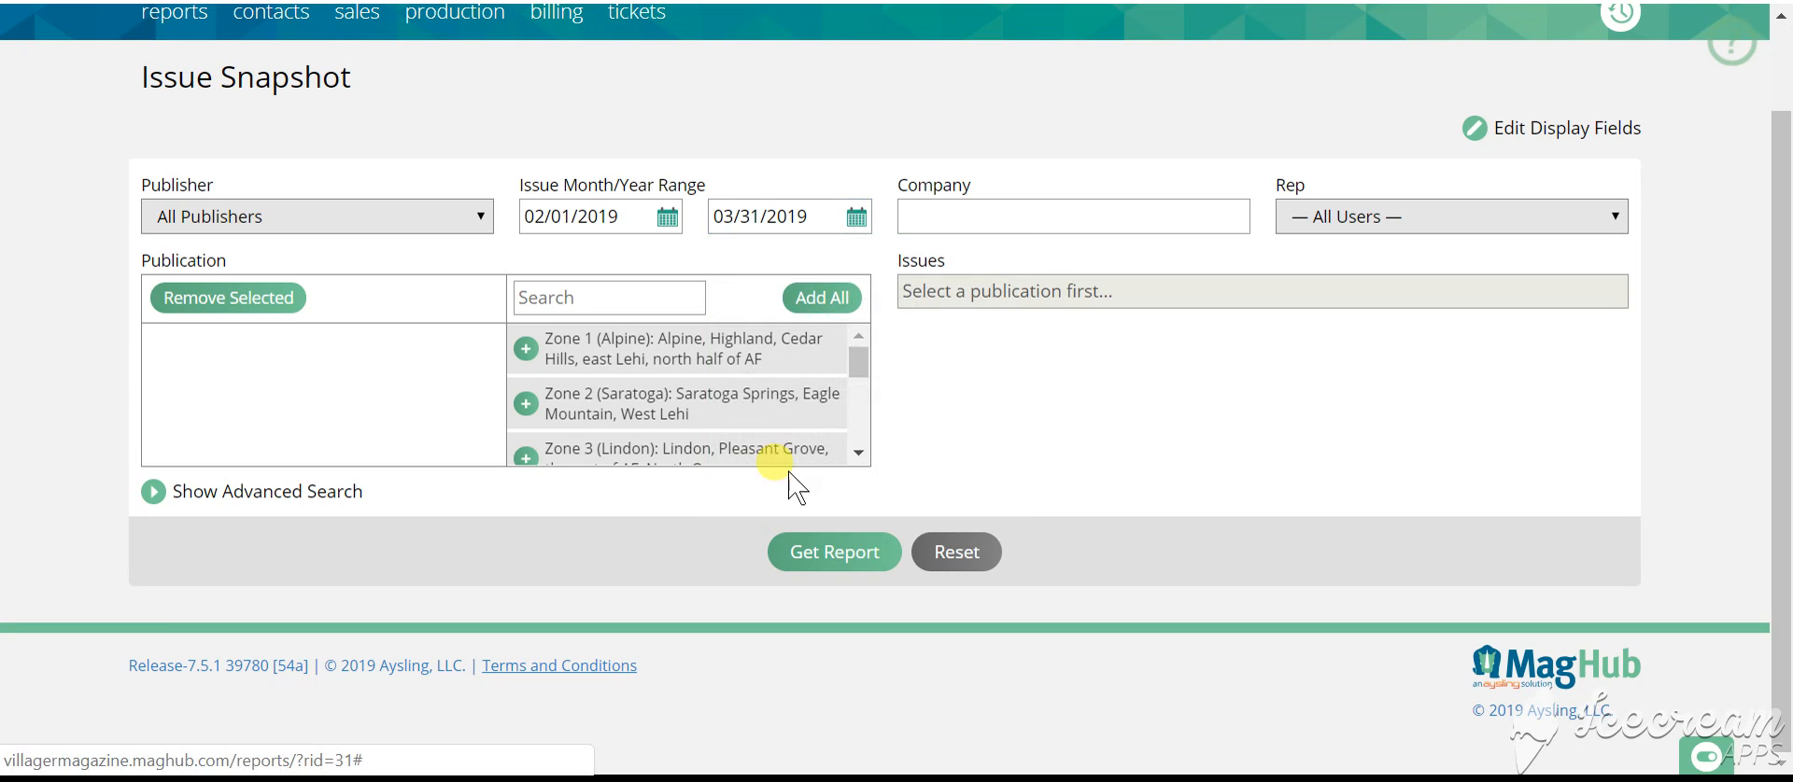
Step: Add the Zone 3 (Lindon) publication and its Zone 3 Spring Issue 2019 to the report selections
scroll(635, 369, "down", 2)
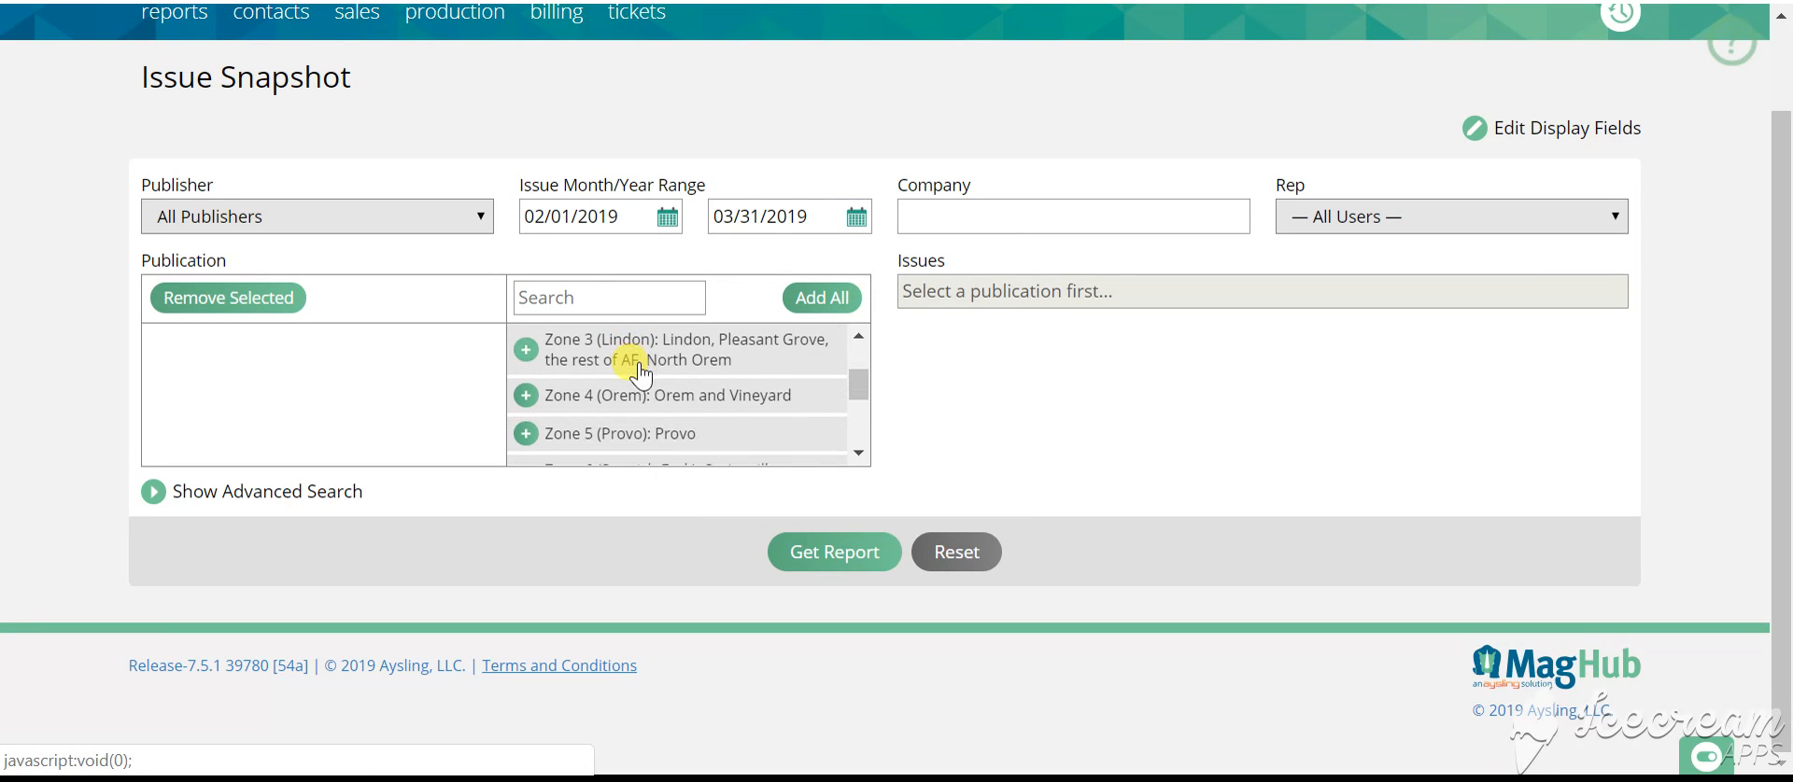
left_click(640, 371)
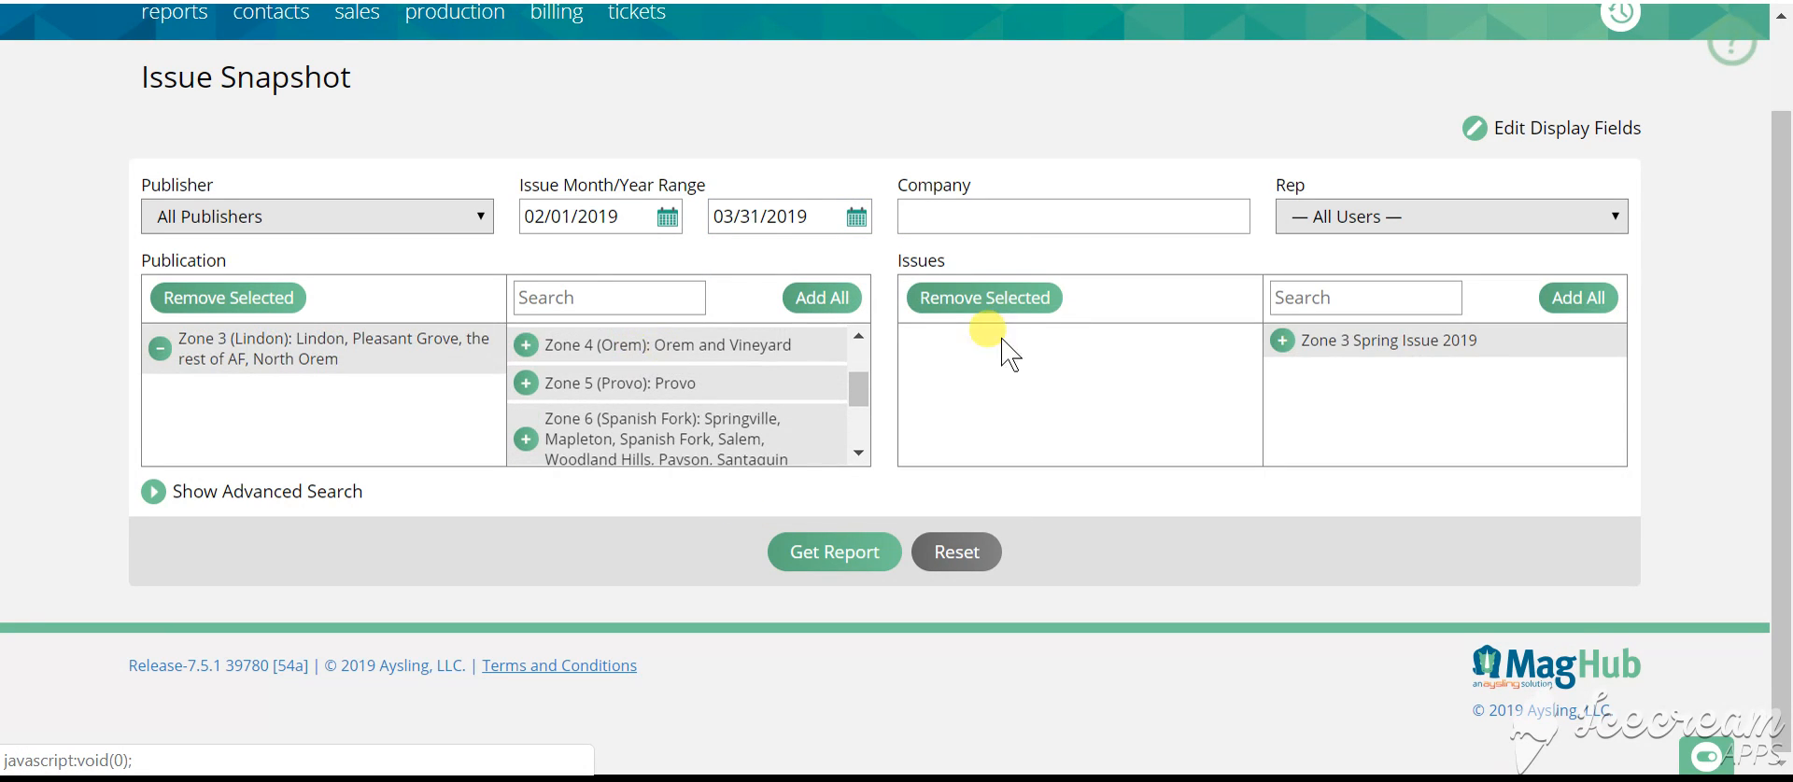
left_click(1392, 342)
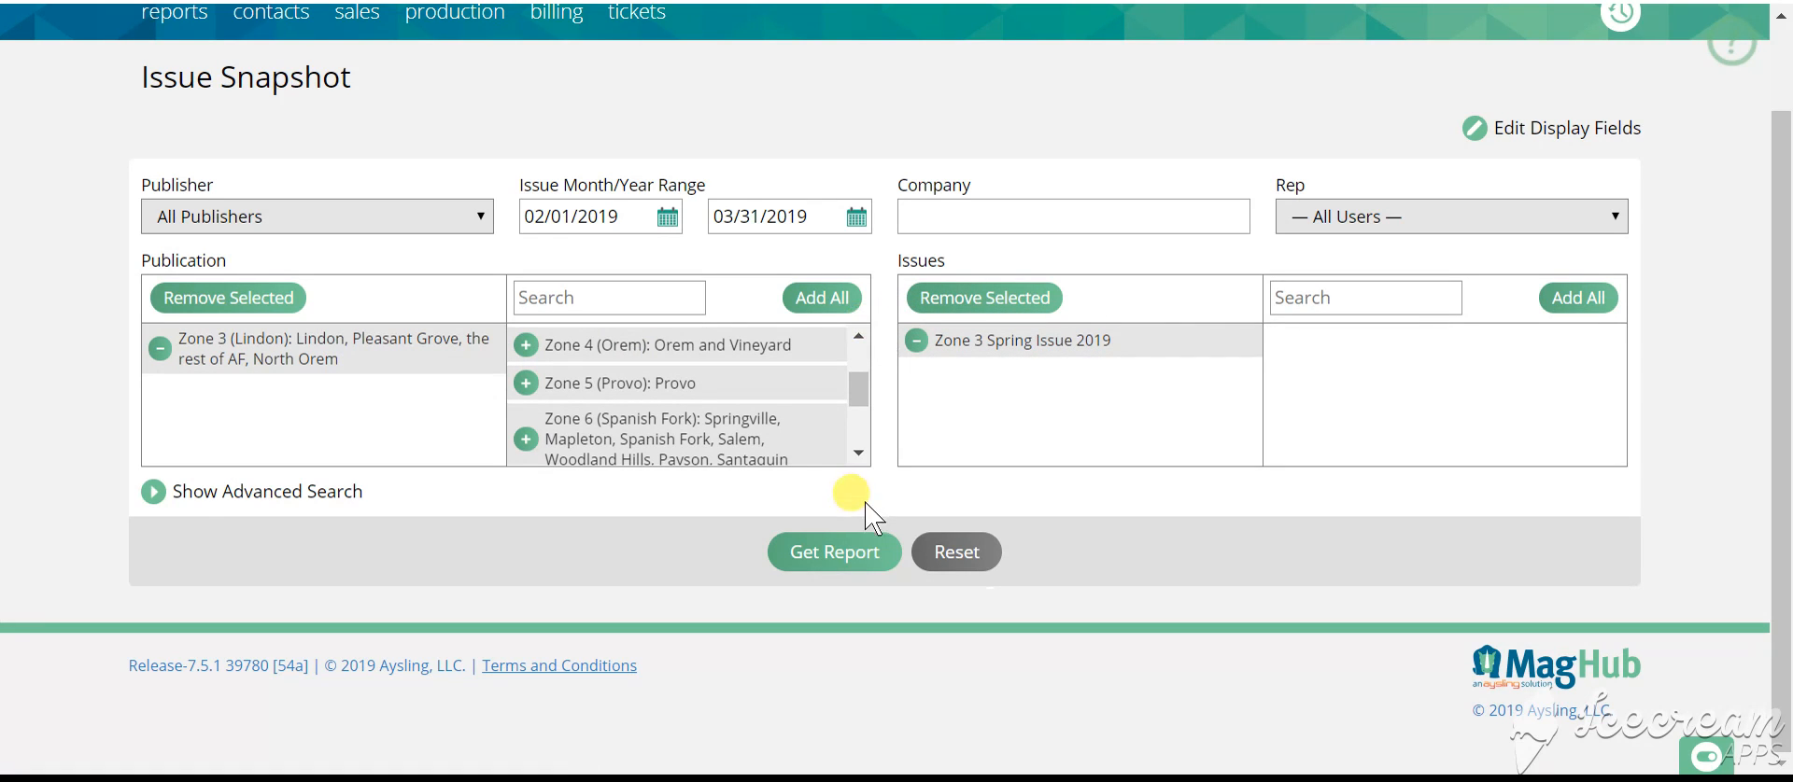
Step: Set Show Order Items to 90% and Higher in the advanced search and generate the Zone 3 report
left_click(299, 495)
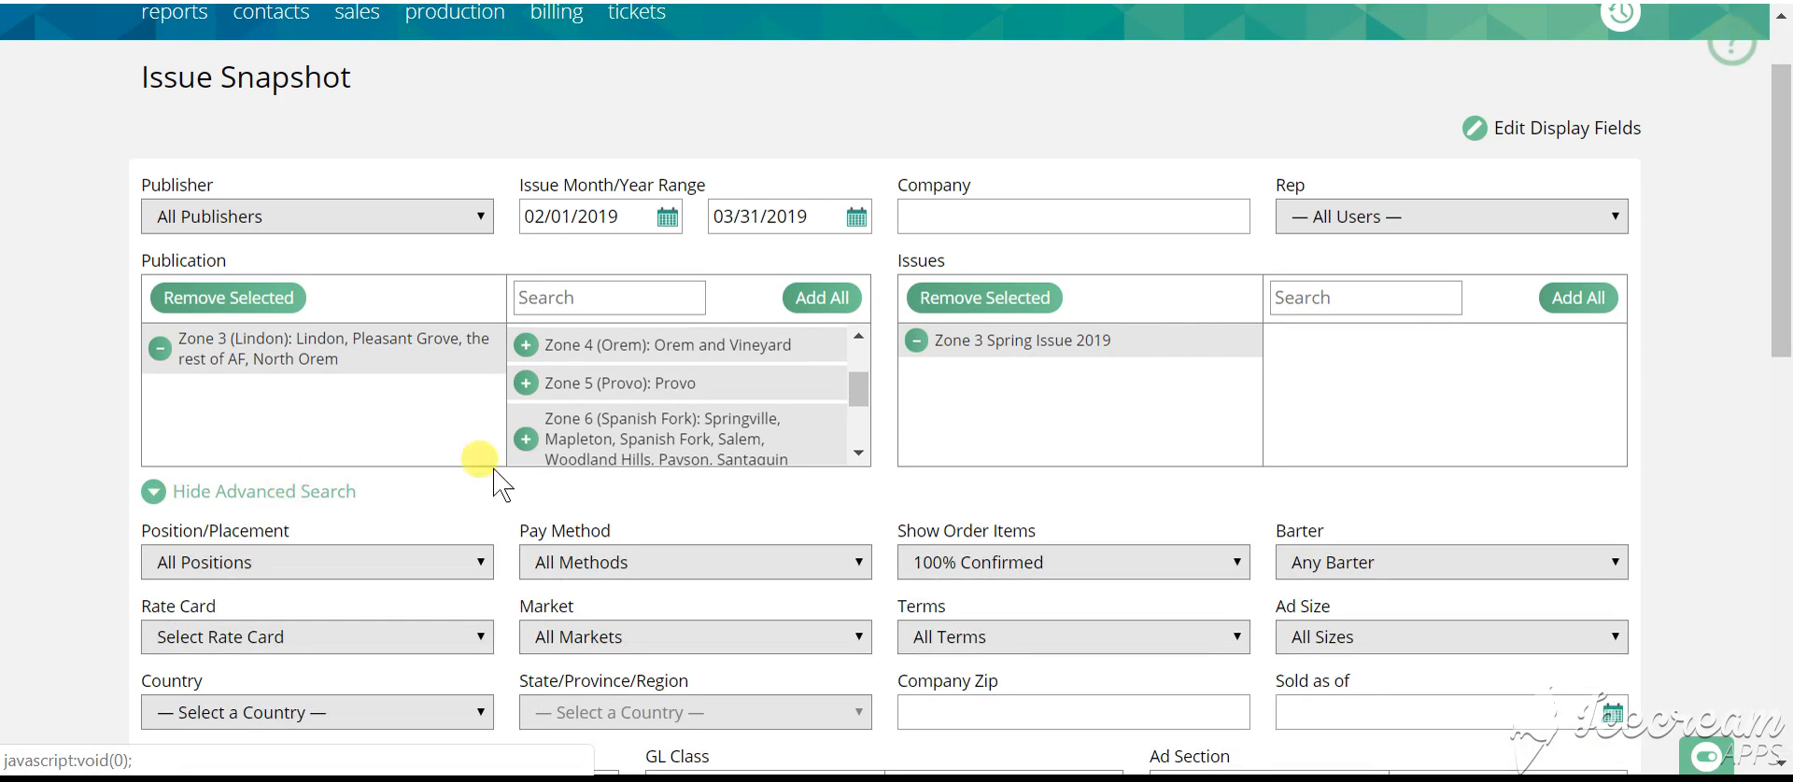
left_click(1039, 566)
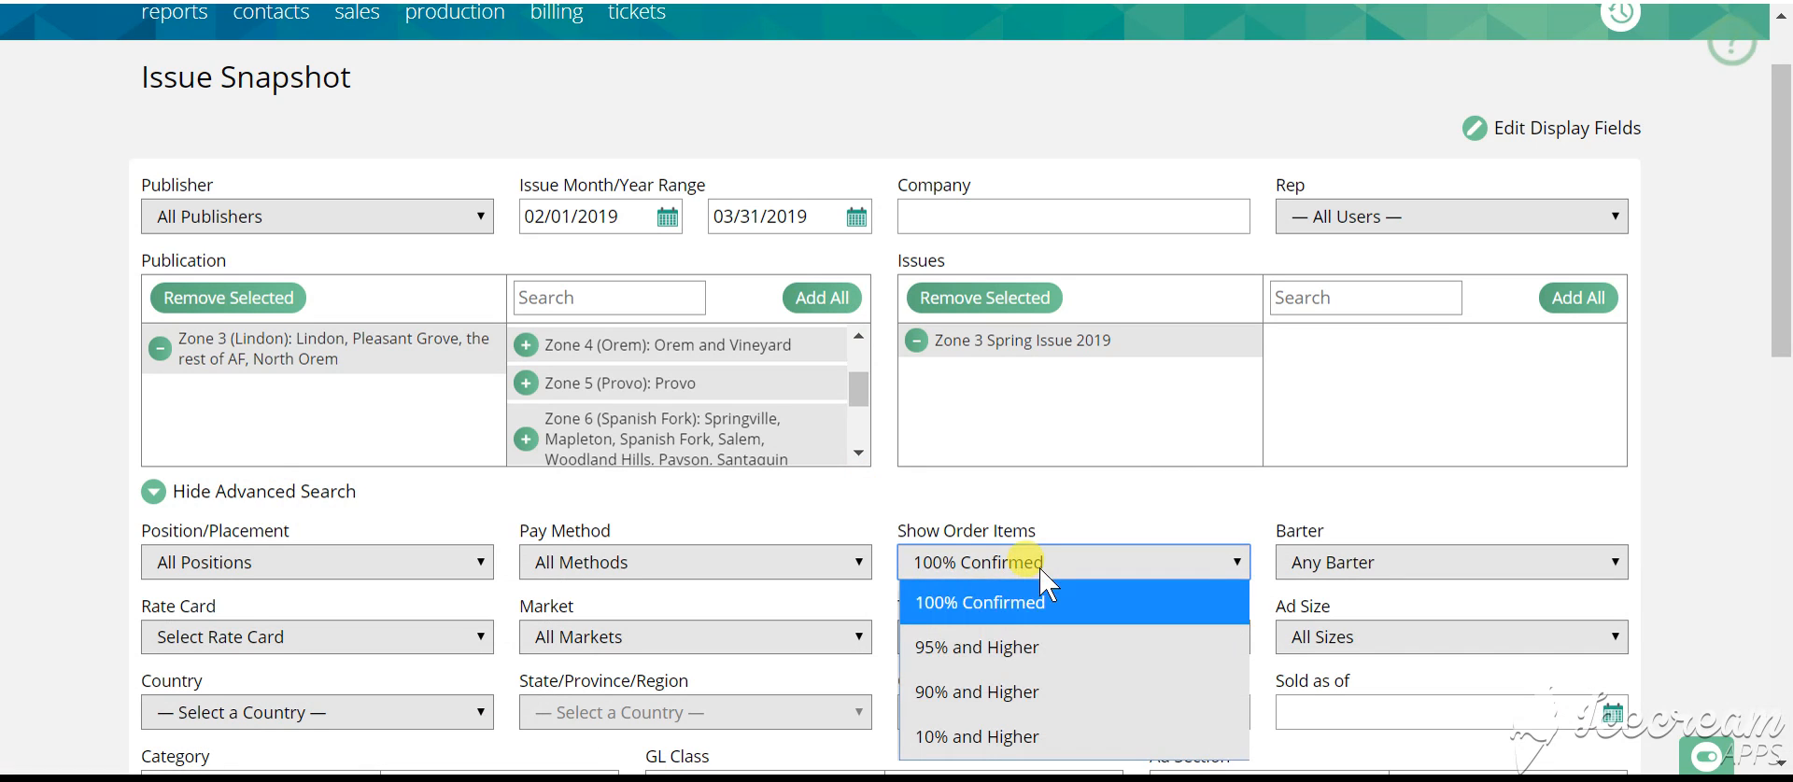
left_click(997, 693)
scroll(882, 504, "down", 2)
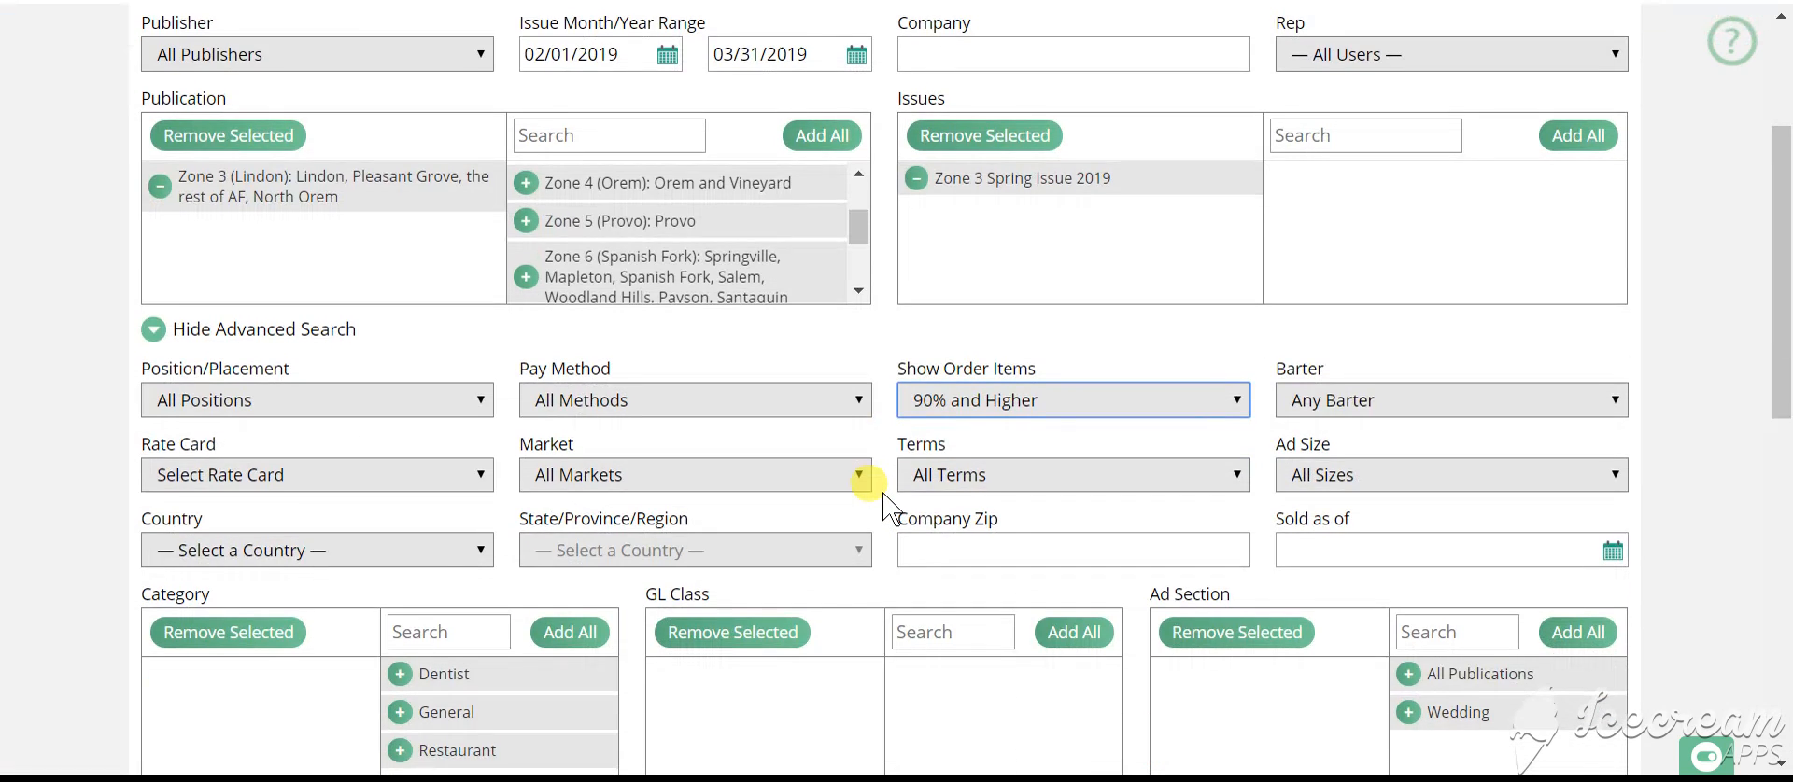
scroll(882, 495, "down", 11)
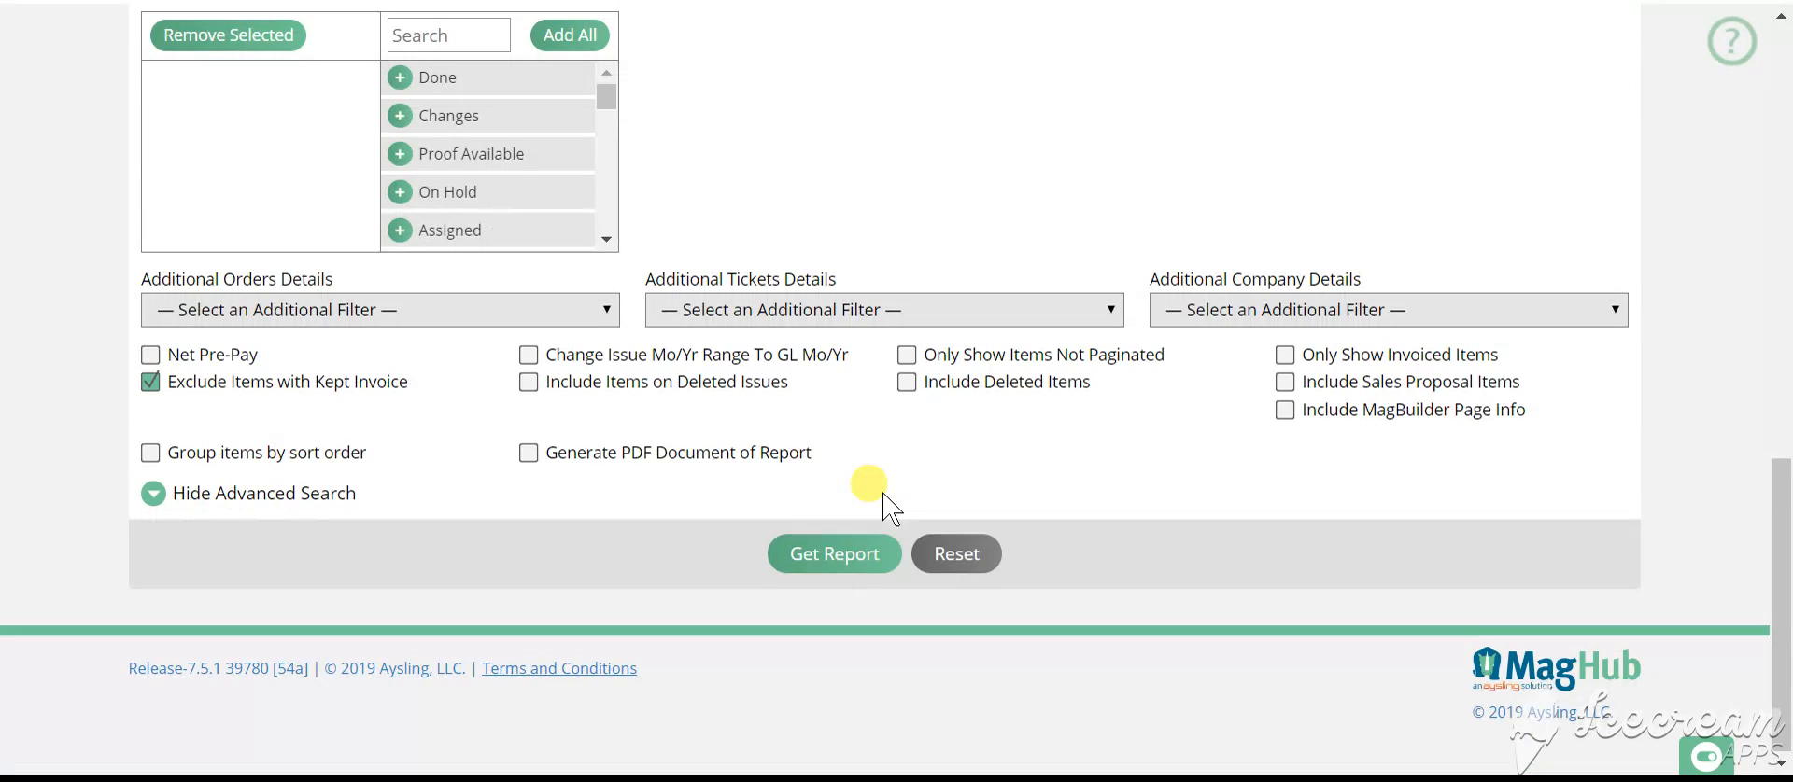
left_click(840, 550)
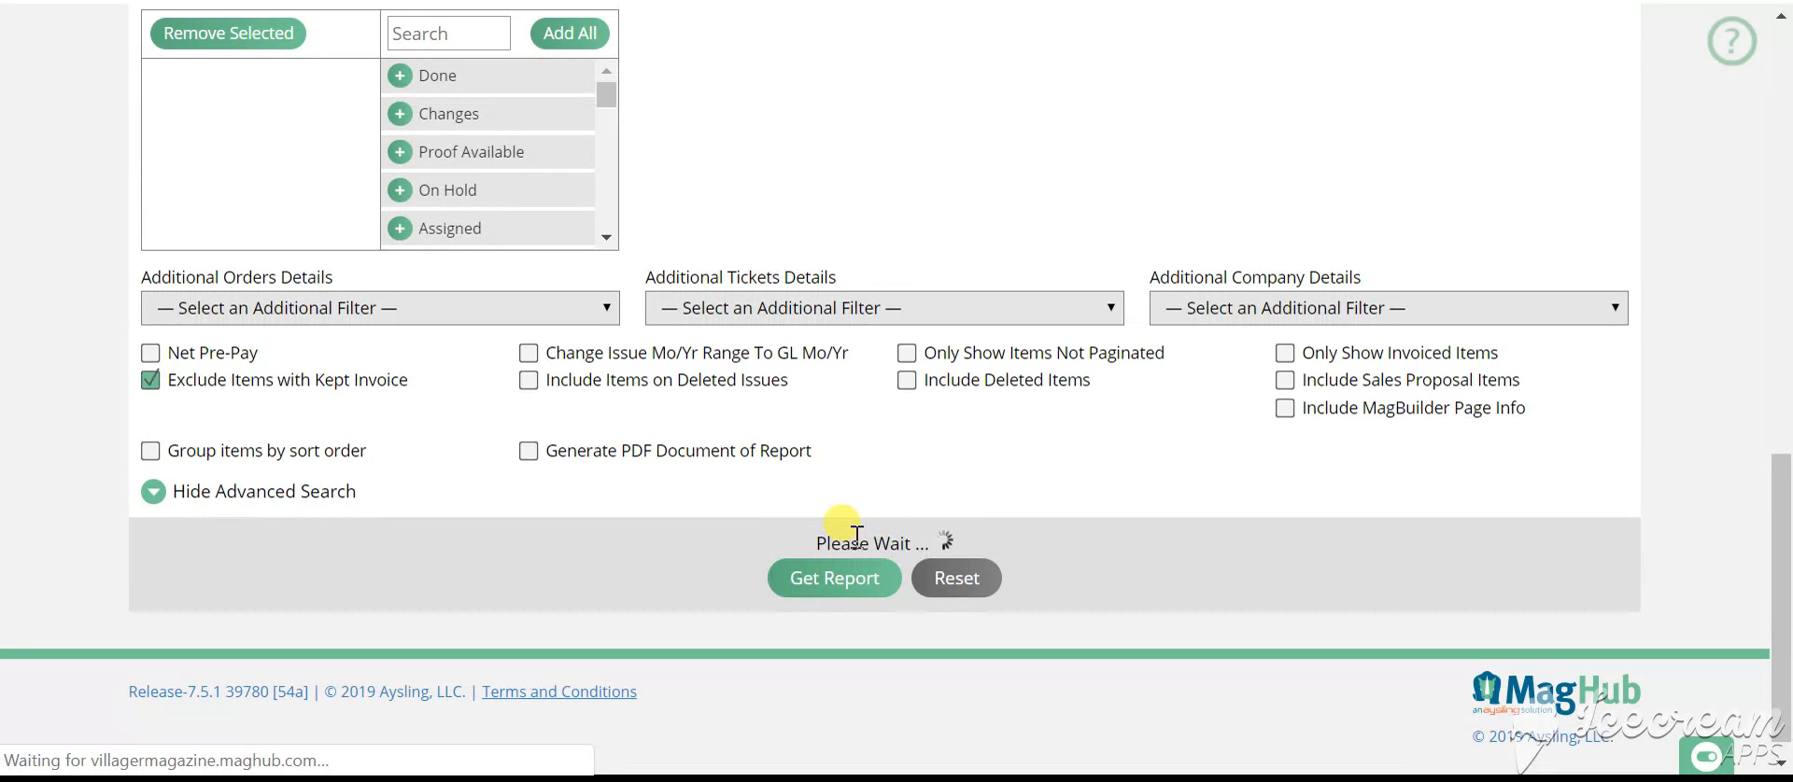
scroll(883, 367, "down", 4)
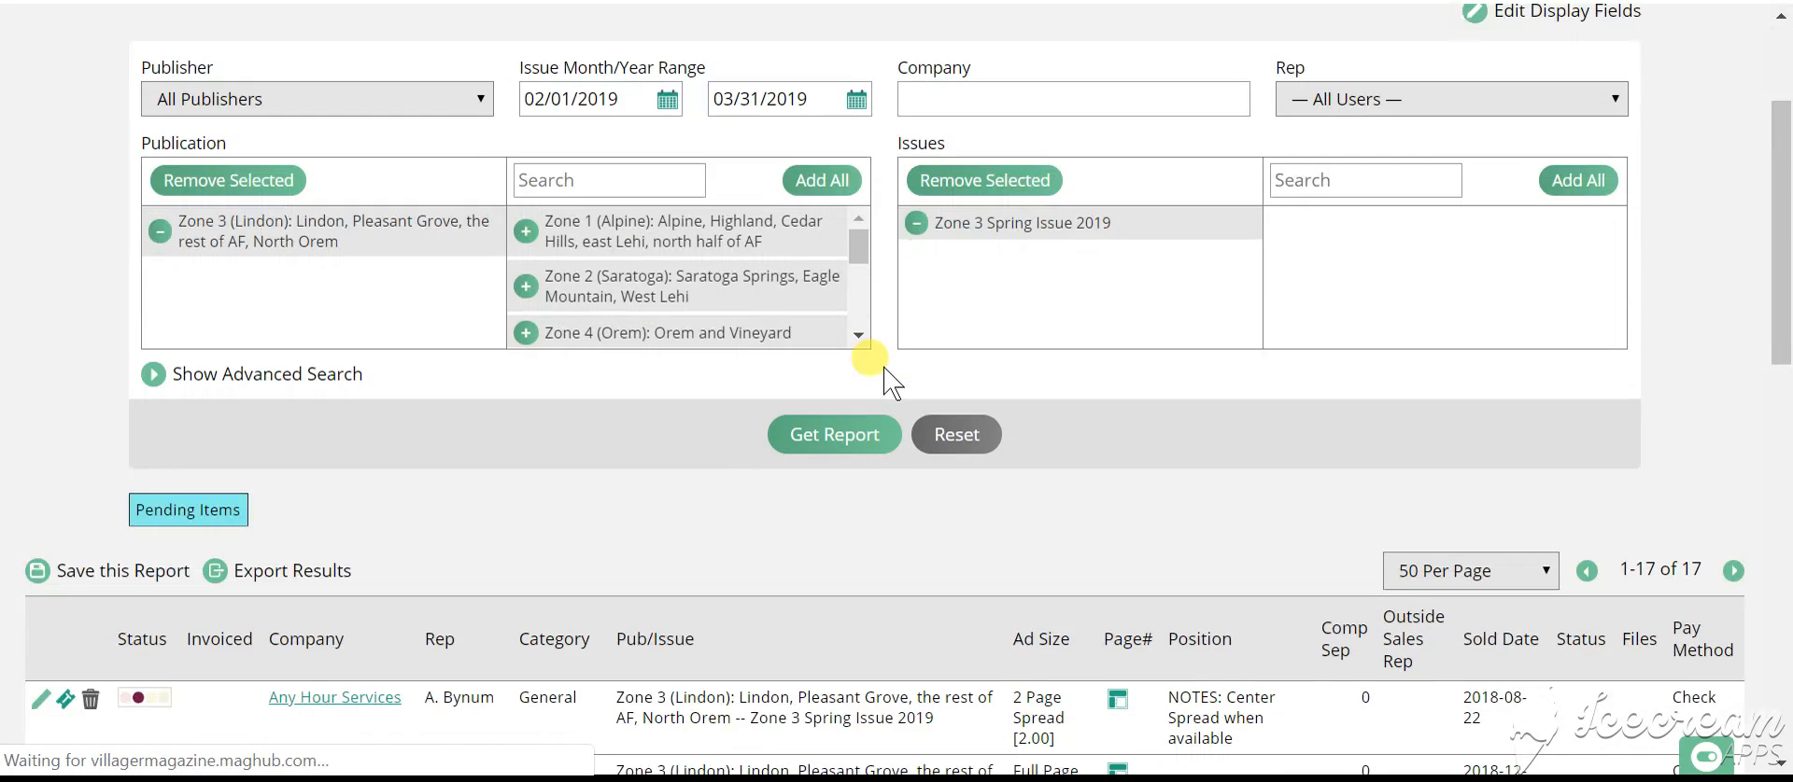
Step: Sort the Zone 3 report results by category in descending order
scroll(883, 367, "down", 1)
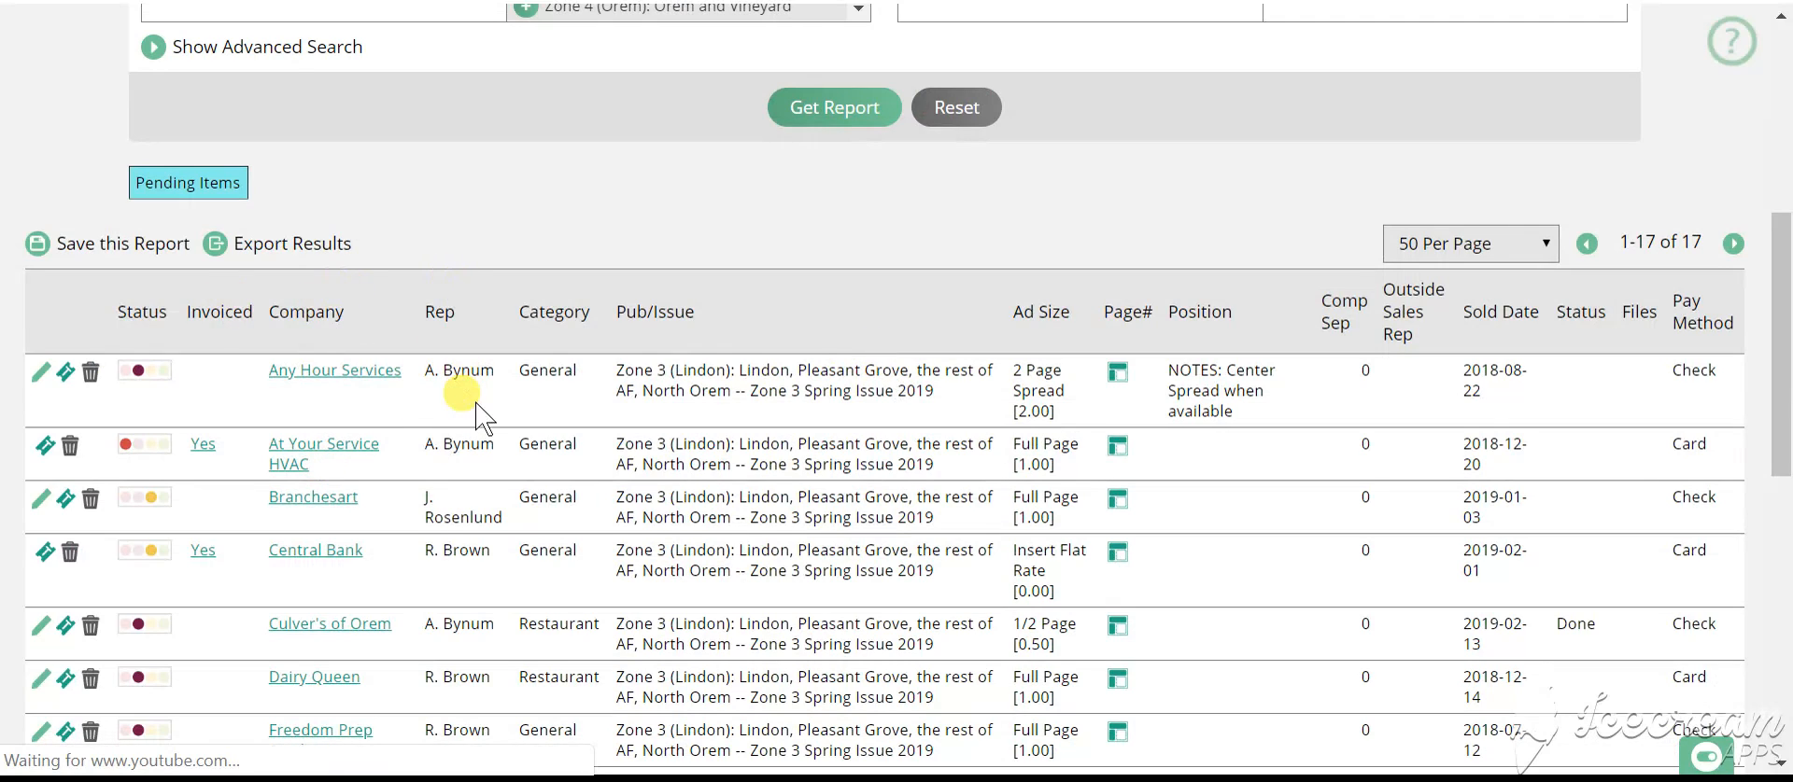
left_click(567, 320)
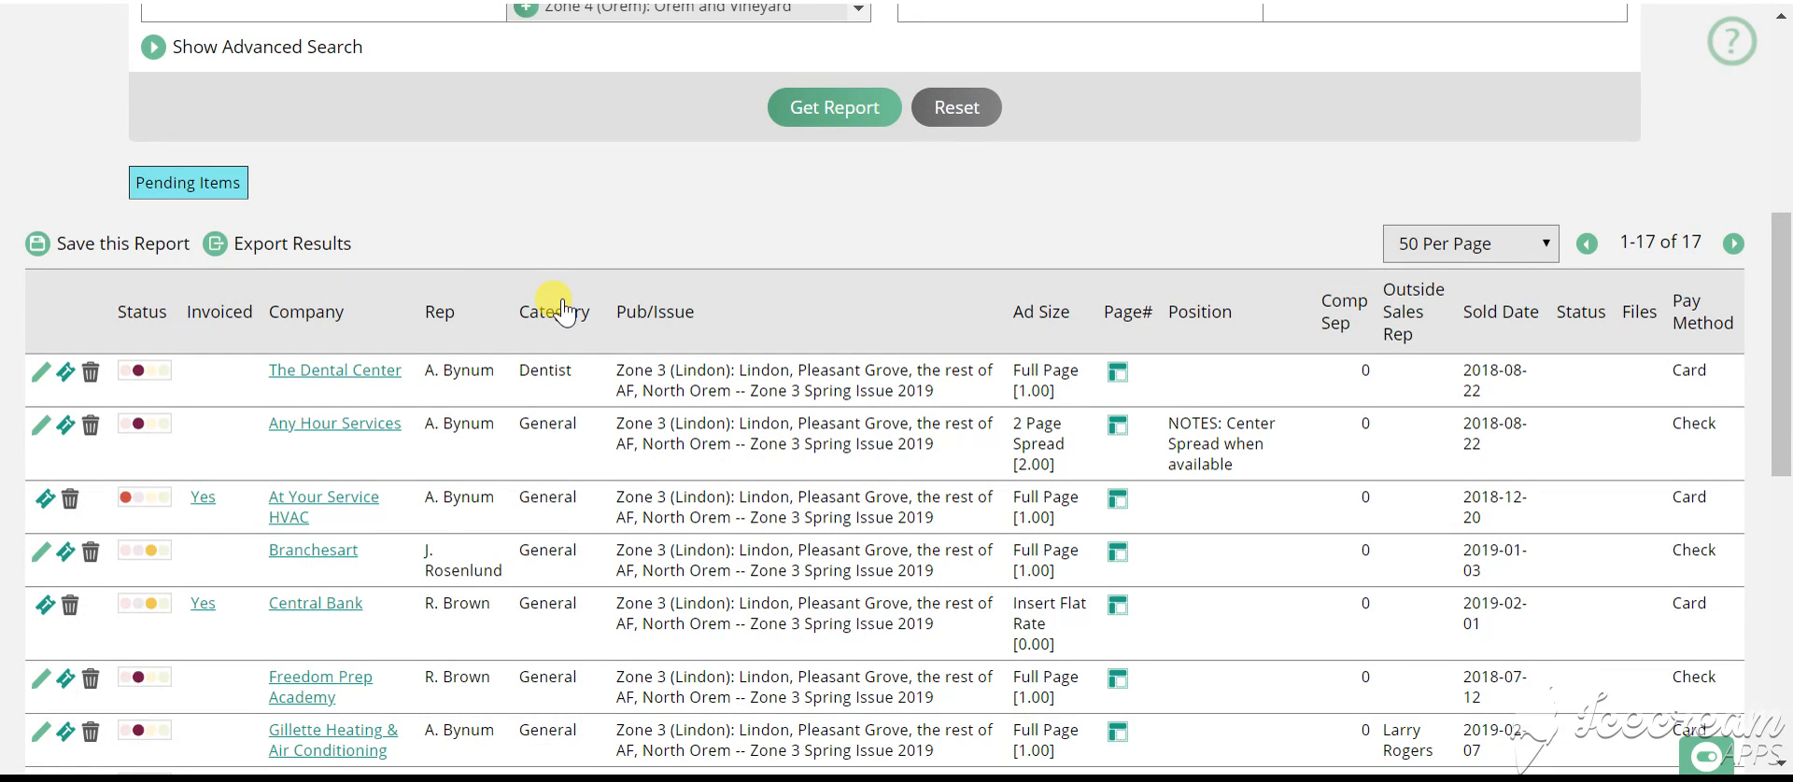
left_click(564, 311)
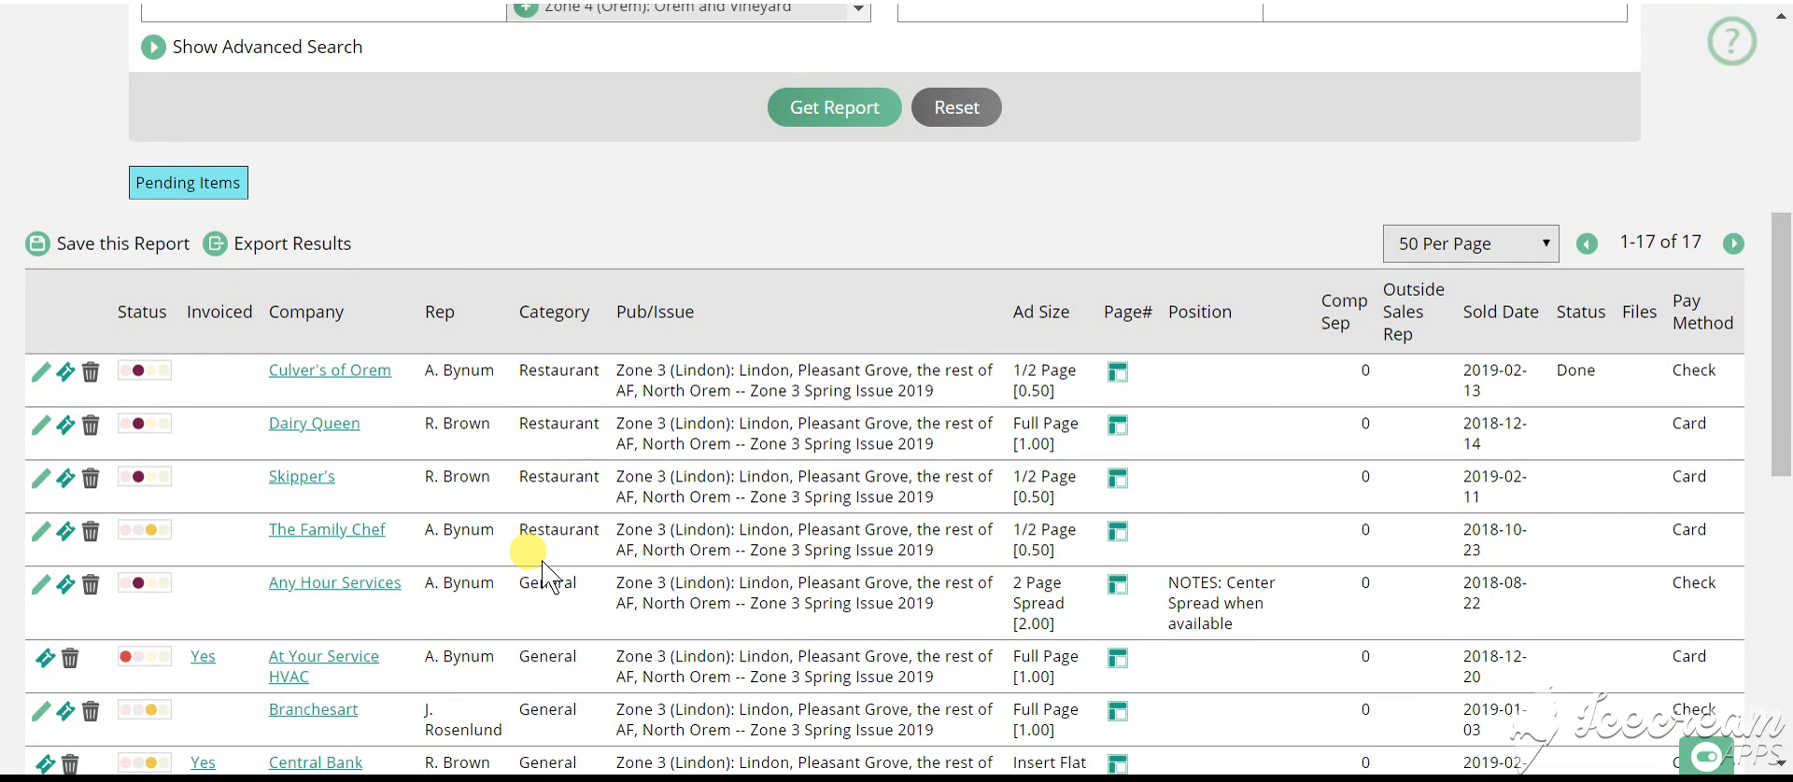
Step: Examine the categories, ad sizes, production statuses and page totals of the Zone 3 ads
scroll(544, 563, "down", 8)
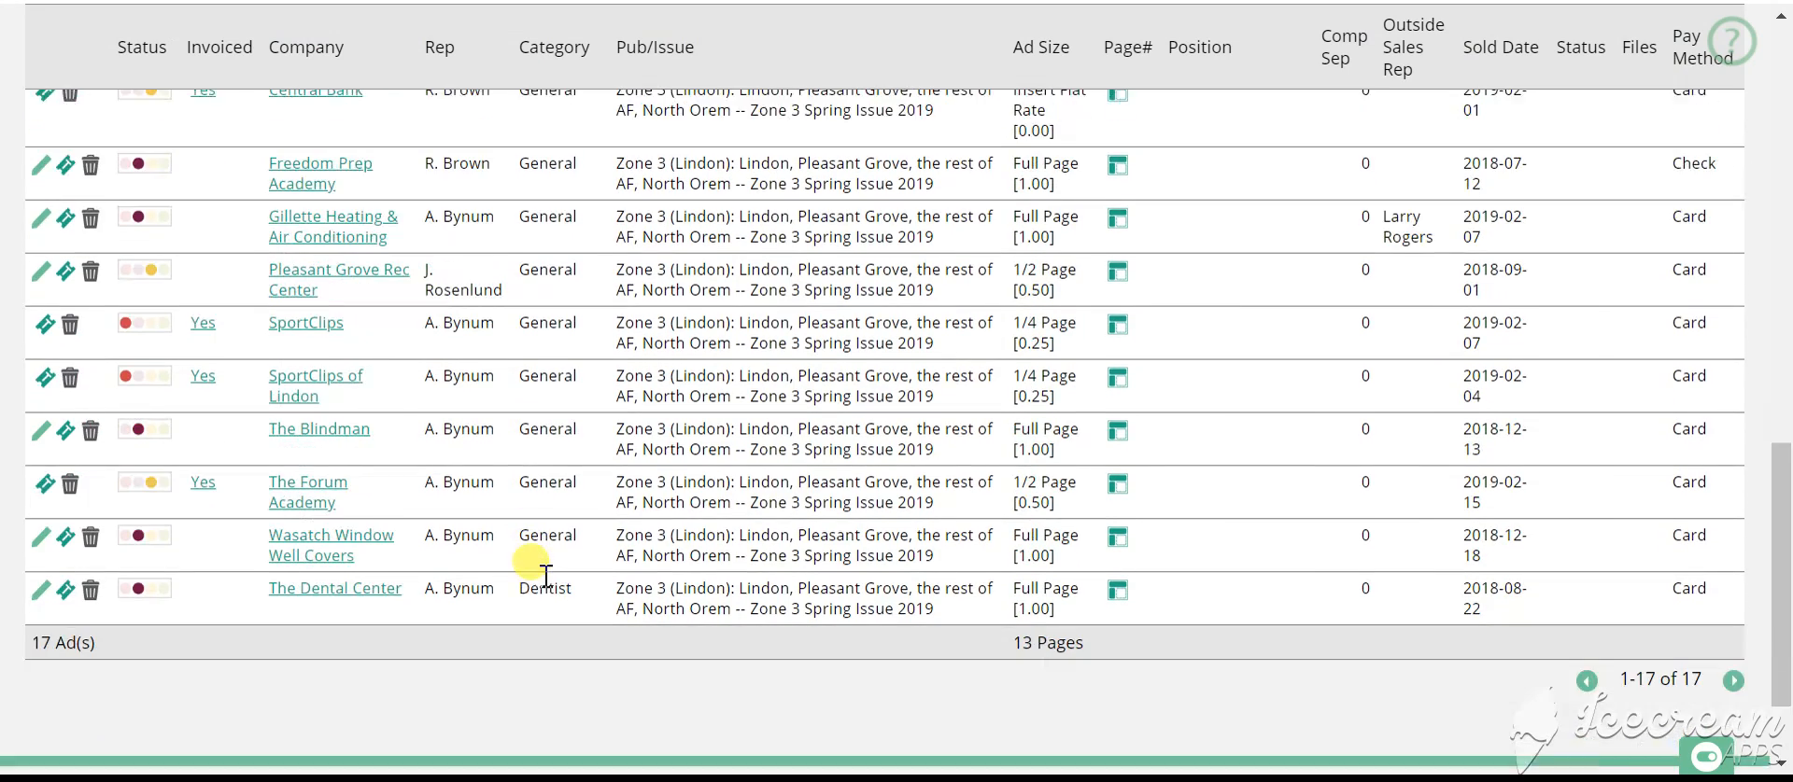
scroll(537, 565, "up", 7)
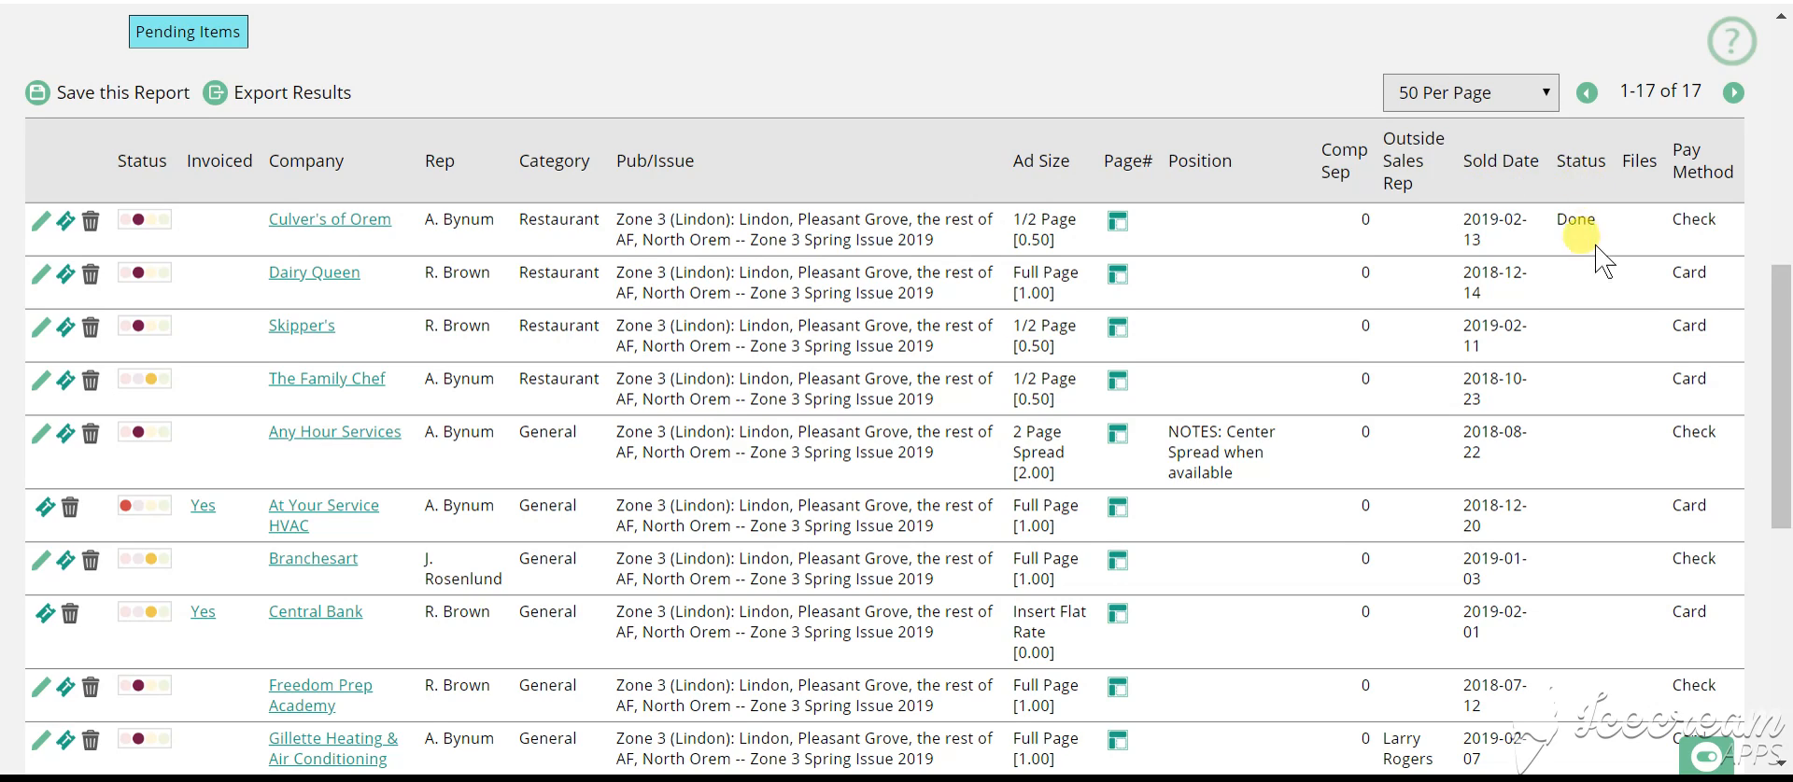
scroll(1587, 261, "down", 7)
scroll(1588, 261, "up", 9)
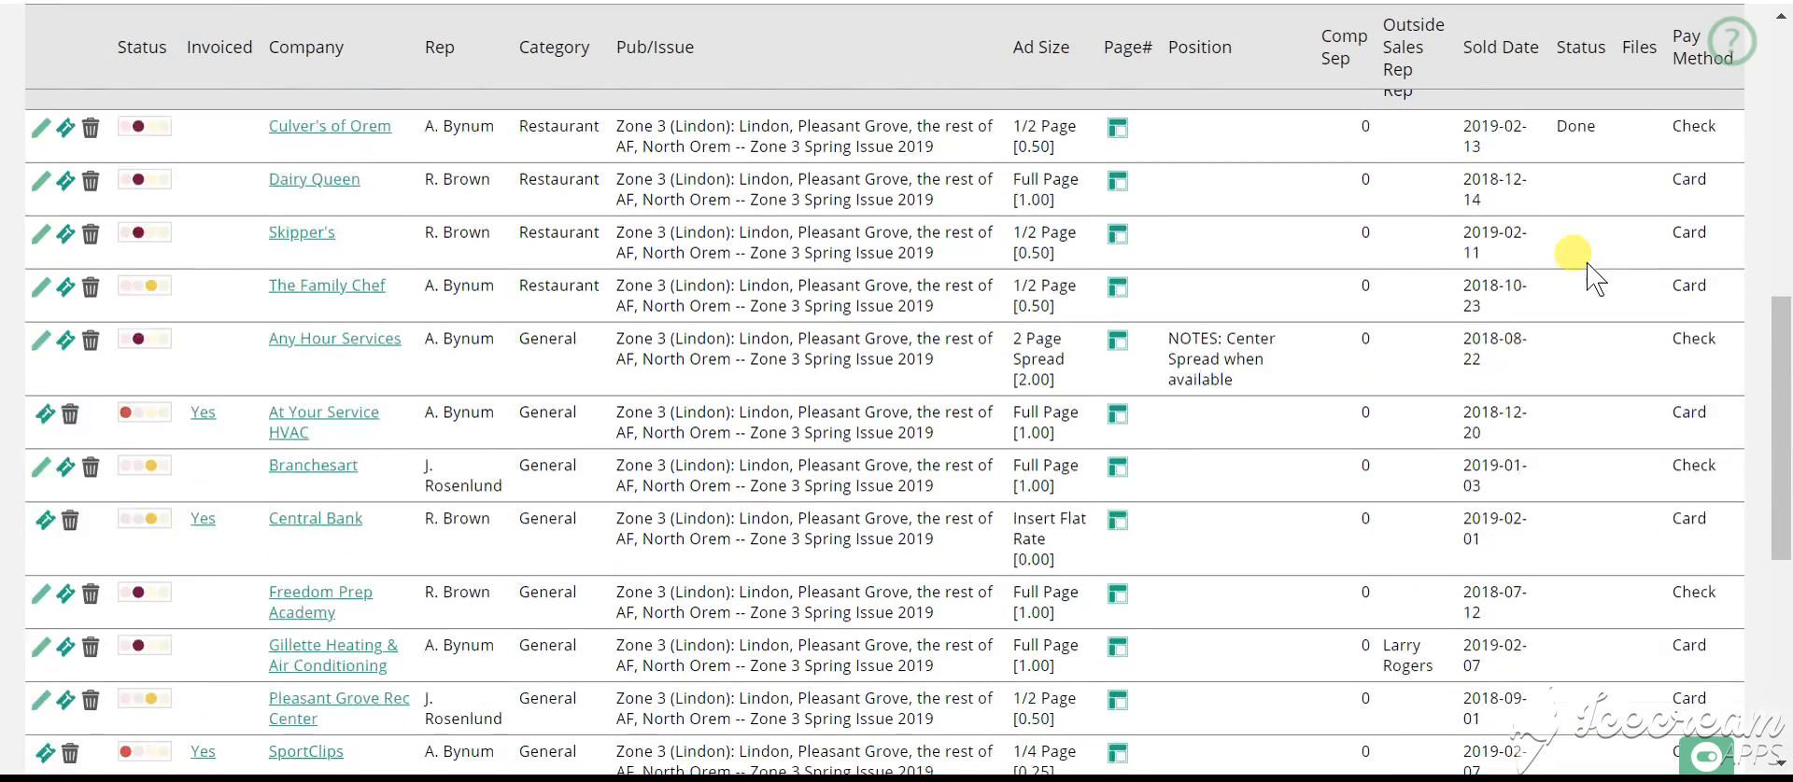
scroll(1540, 308, "down", 3)
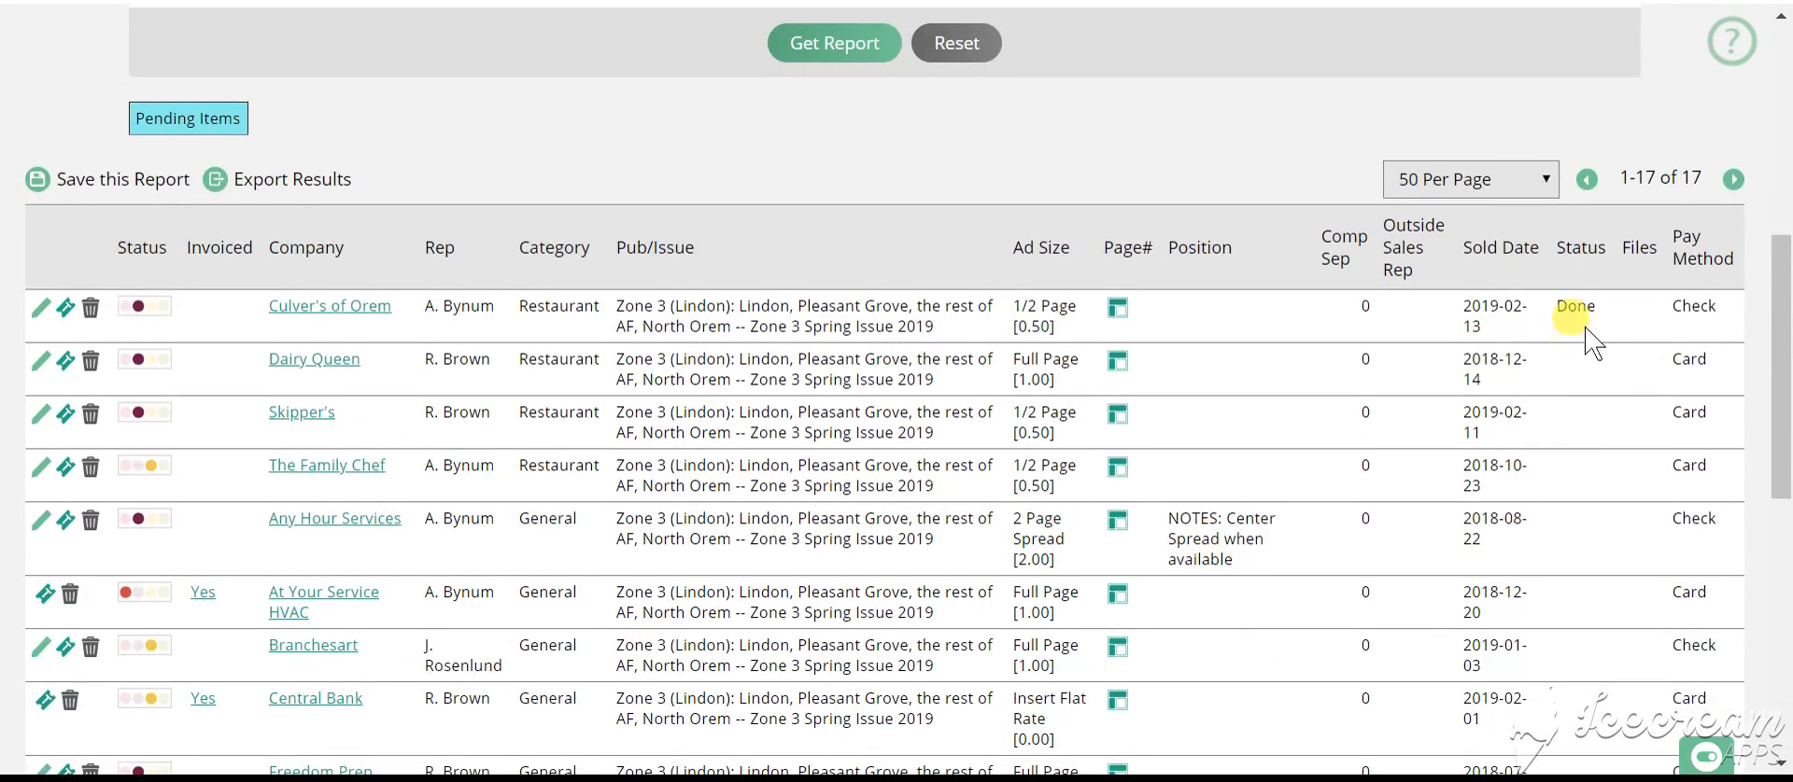
scroll(1580, 383, "down", 14)
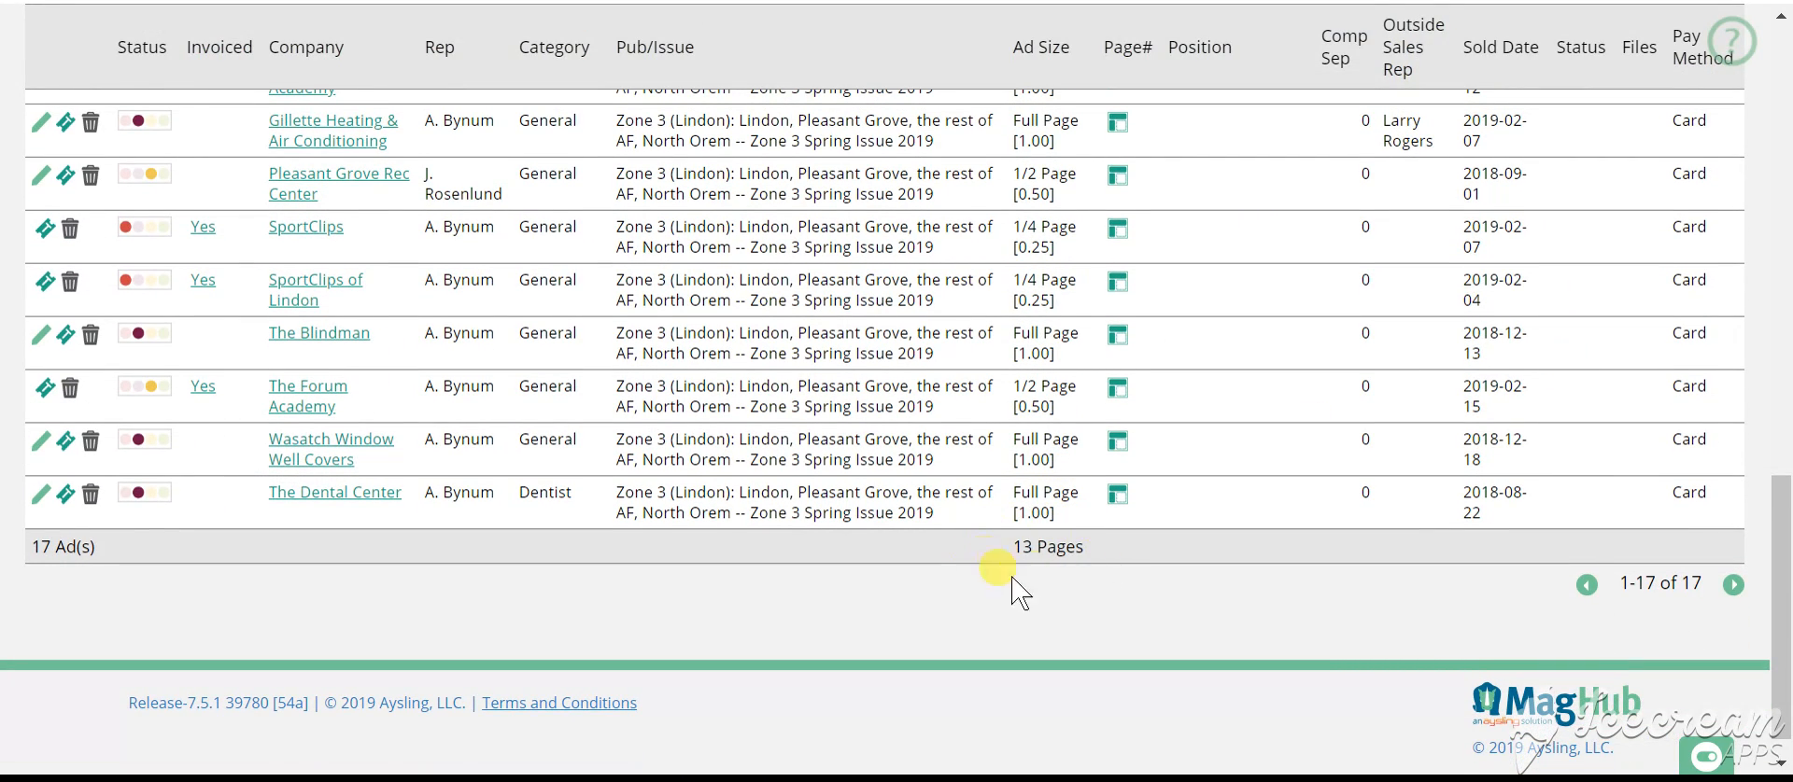
scroll(1005, 551, "up", 20)
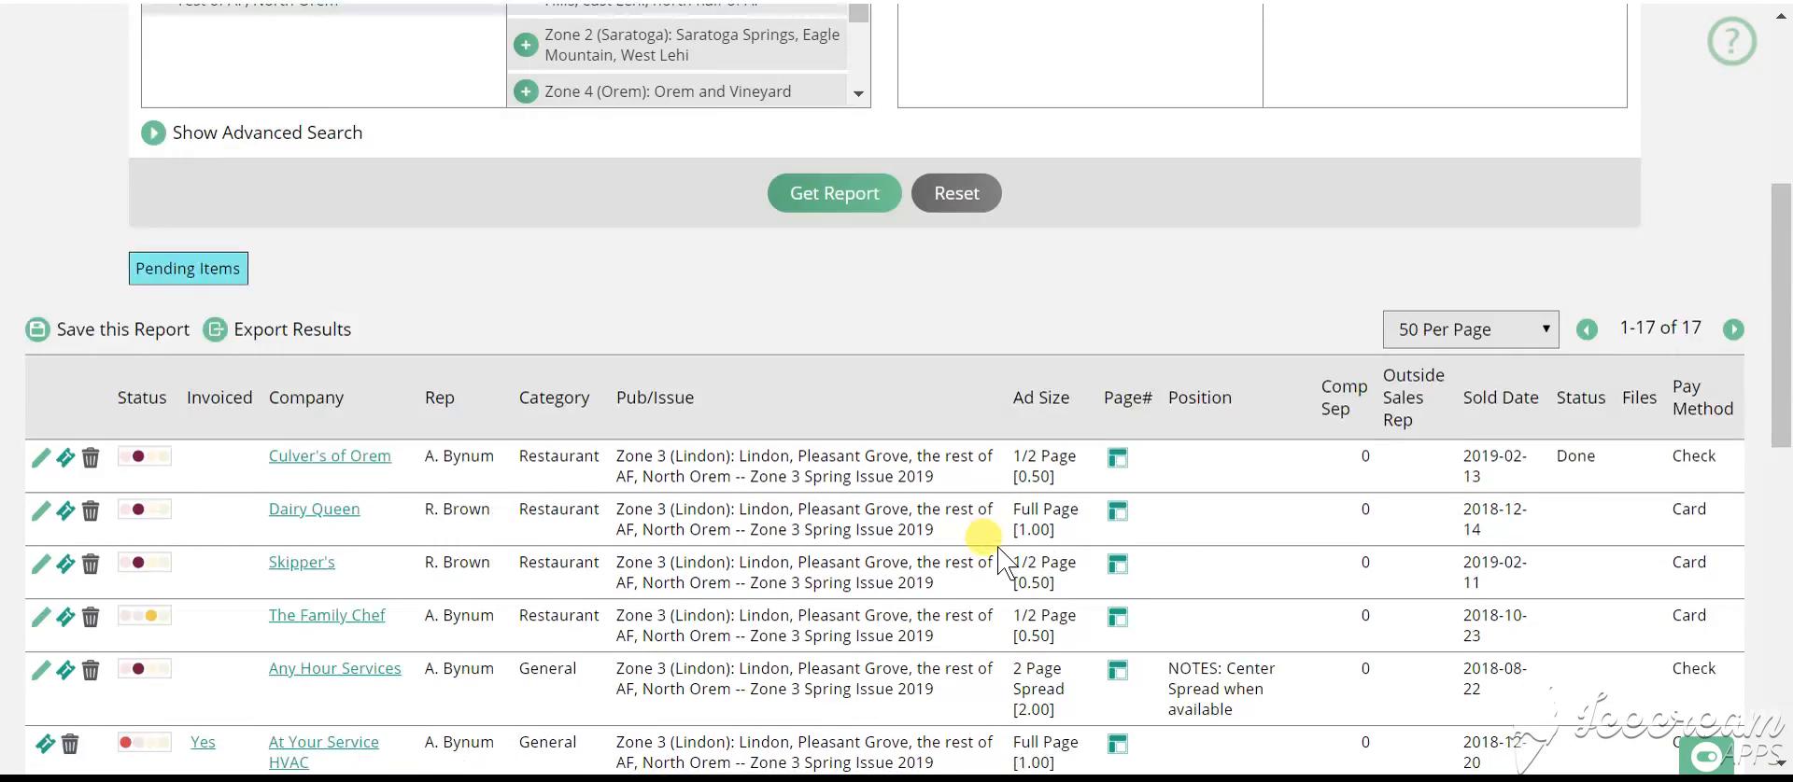
scroll(886, 317, "up", 3)
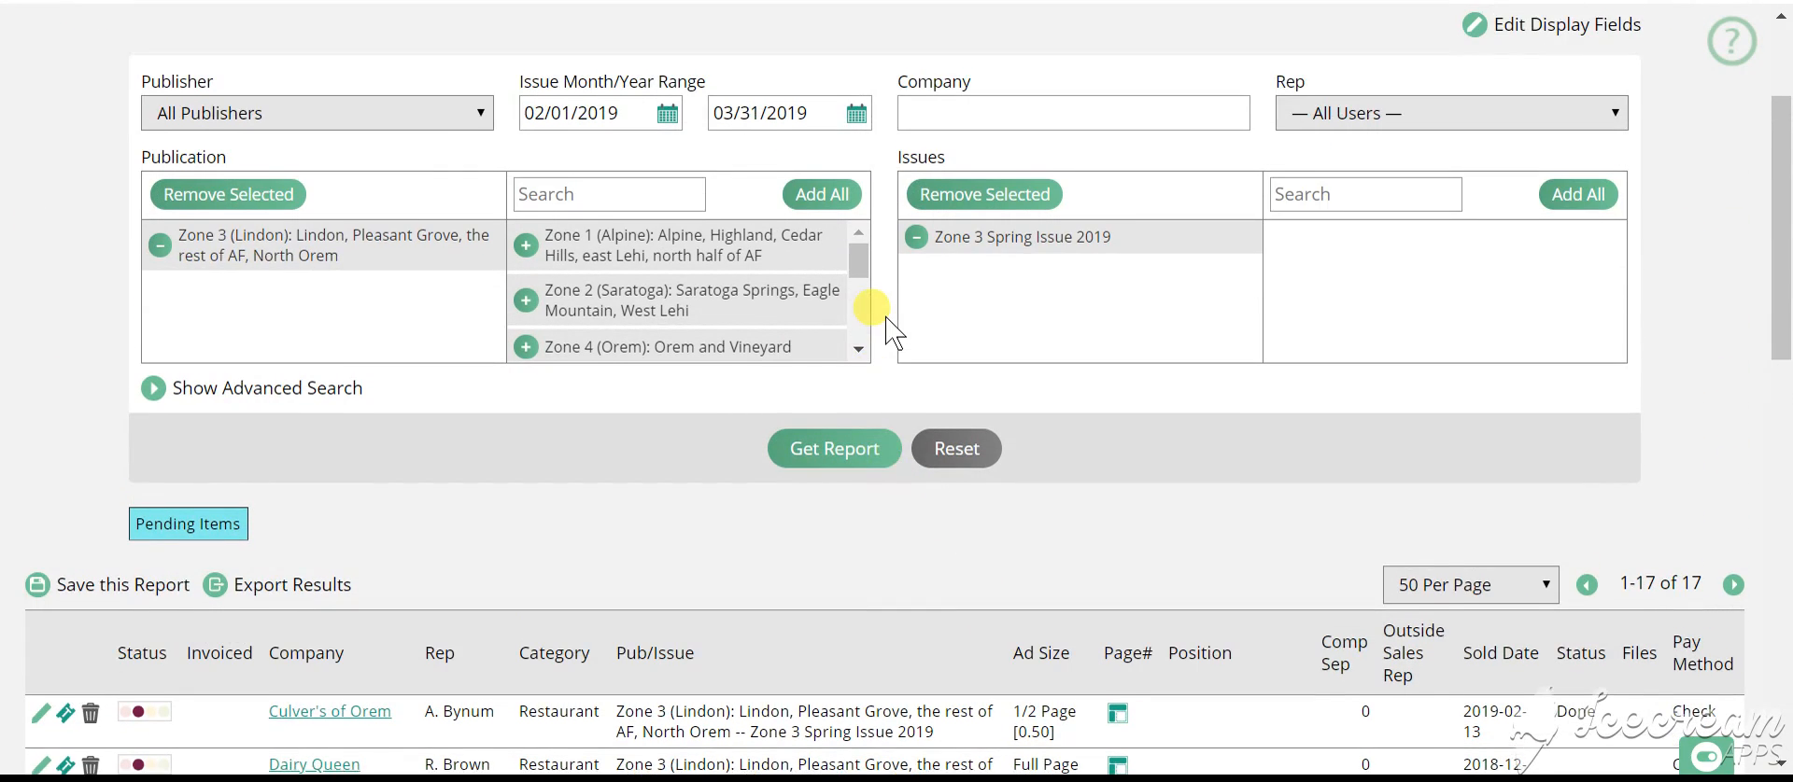
Step: Open the list of favorite reports
scroll(885, 316, "up", 1)
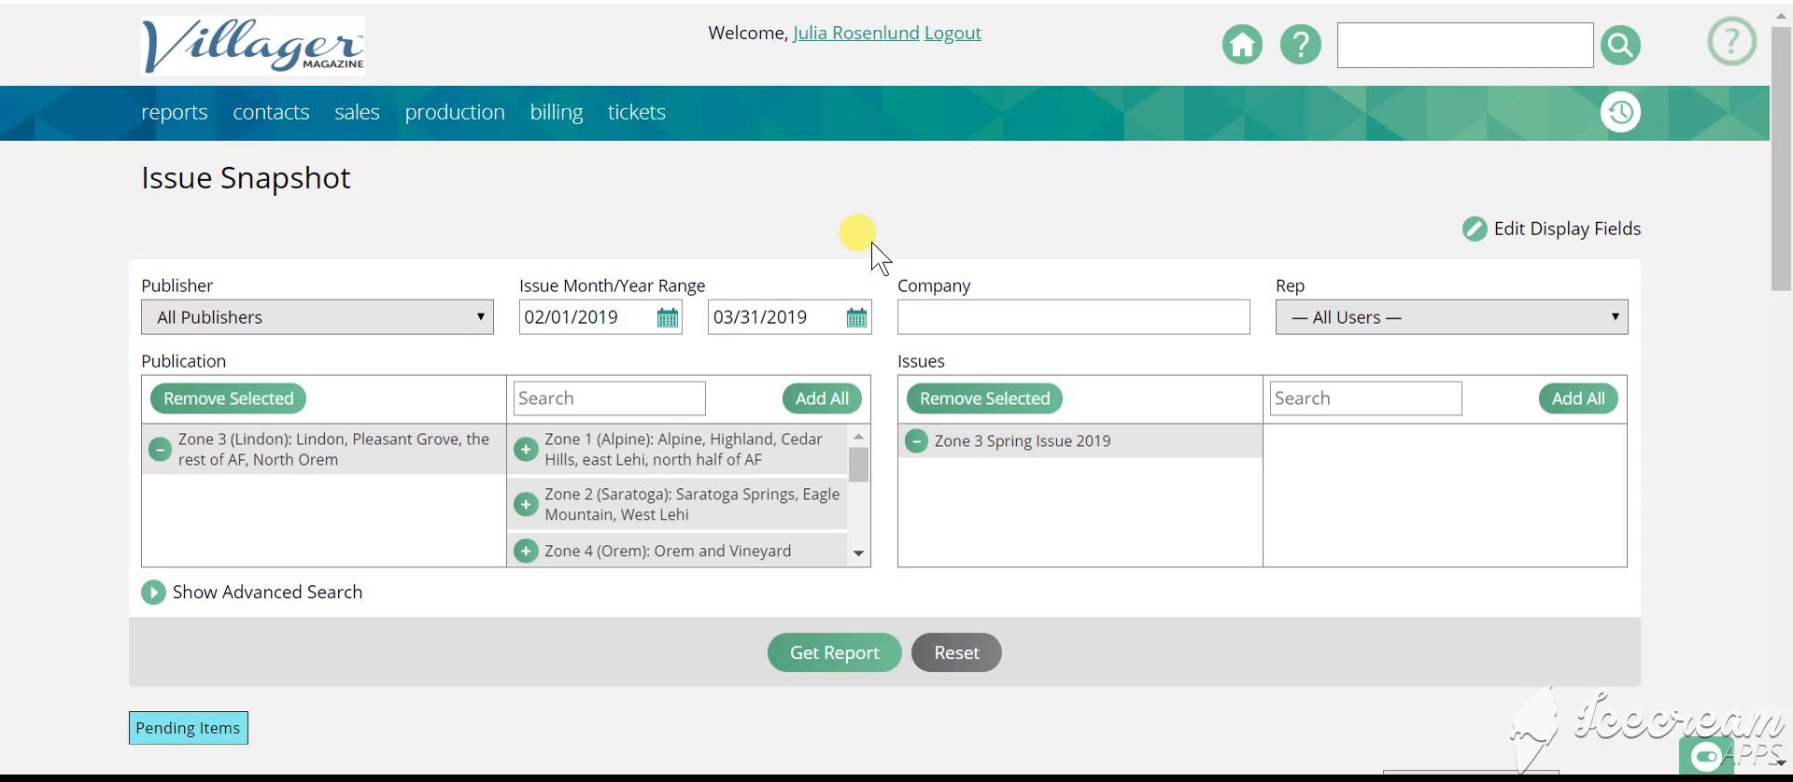
left_click(174, 112)
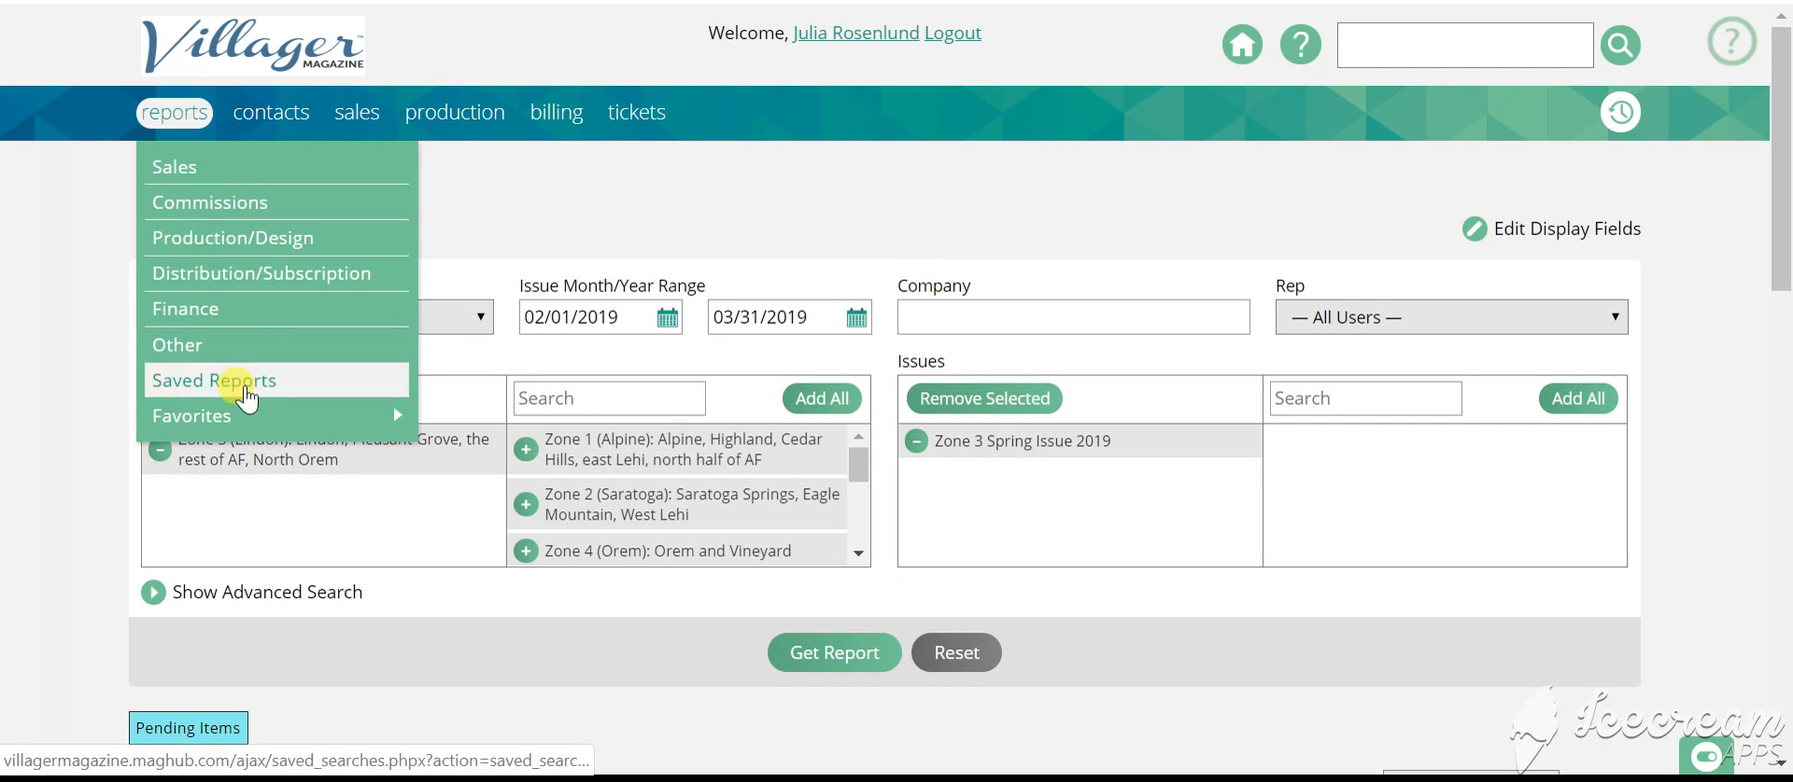
mouse_move(315, 432)
left_click(495, 411)
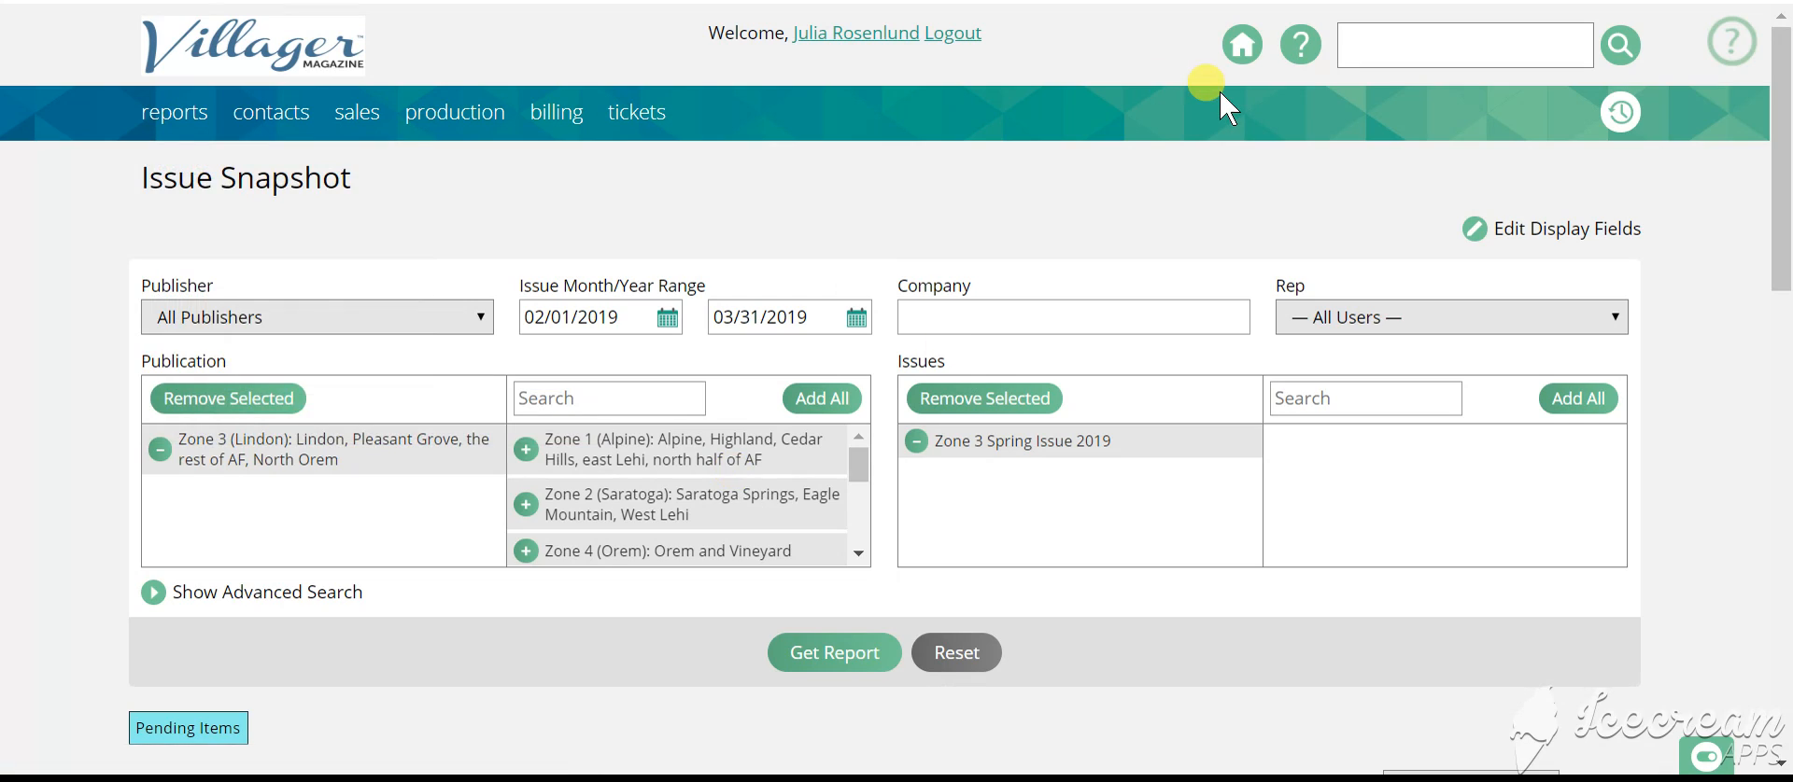